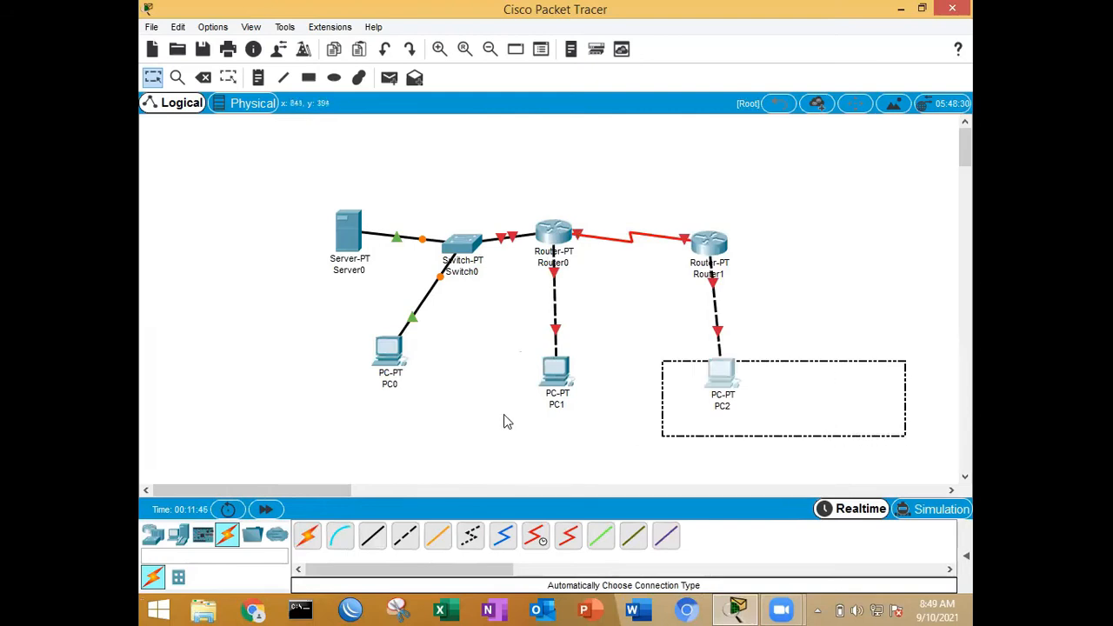
click(854, 298)
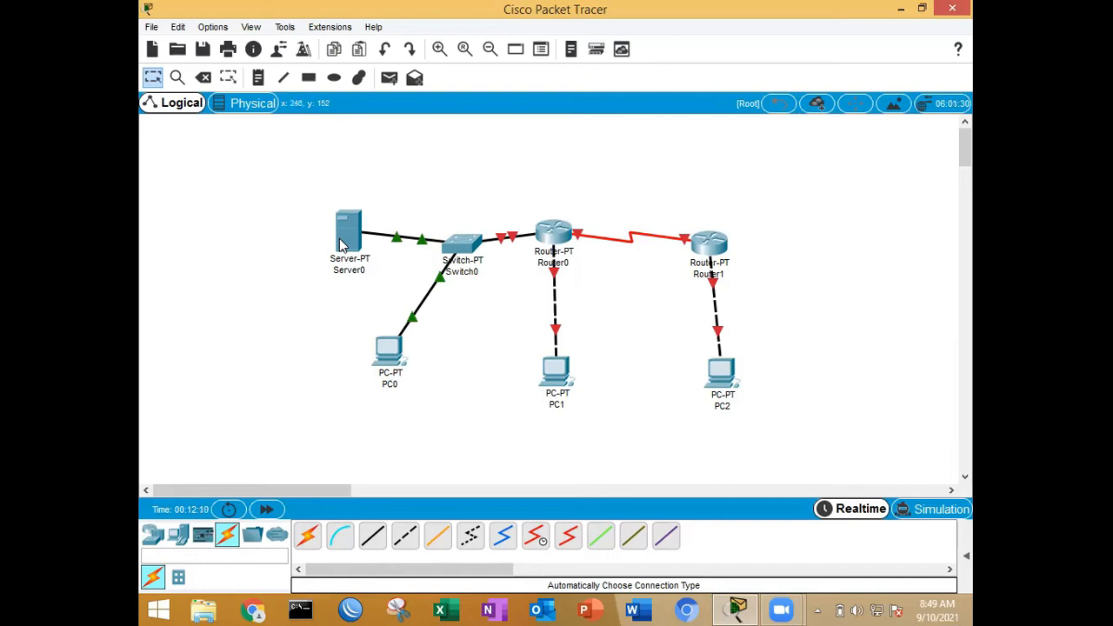
mouse_move(341, 245)
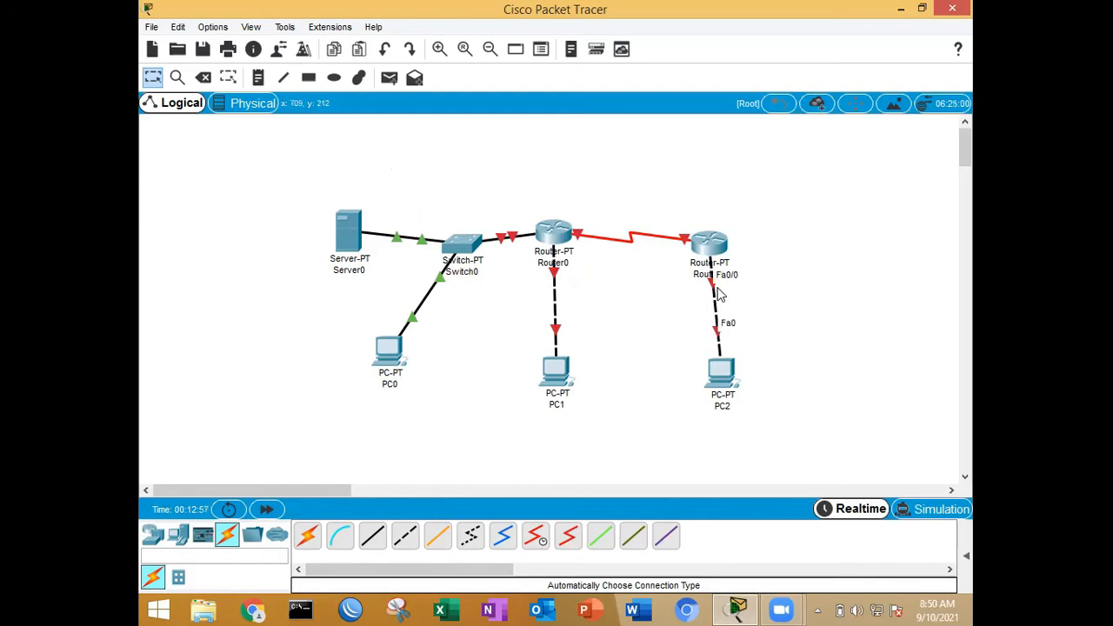
Step: Set Server0's static IPv4 gateway to 10.42.5.1 and its DNS server to 10.42.5.254
click(349, 233)
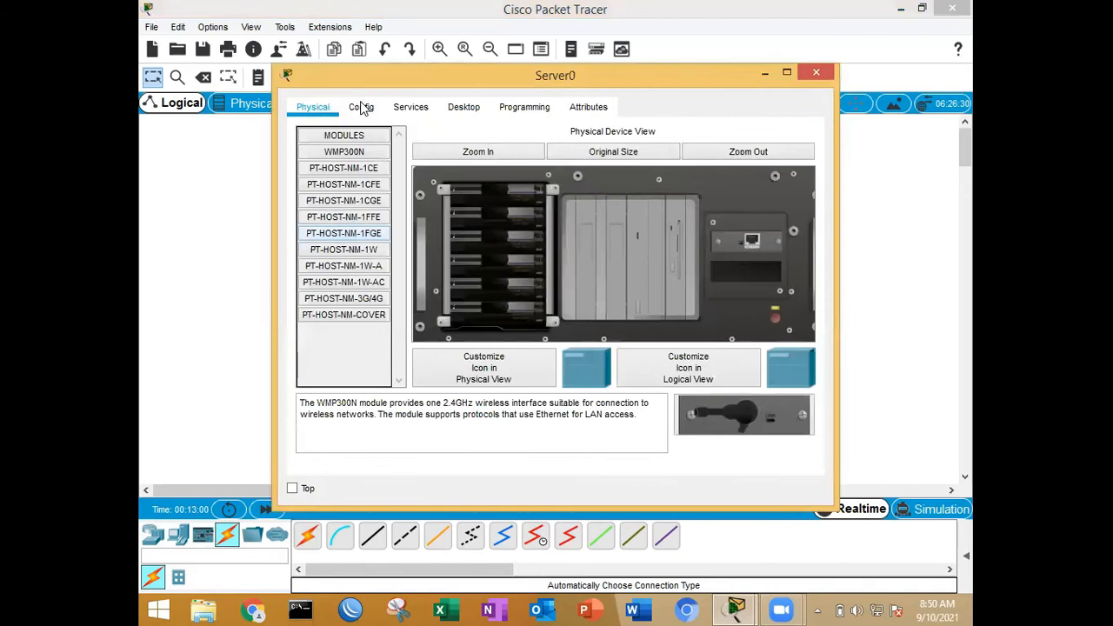
click(362, 113)
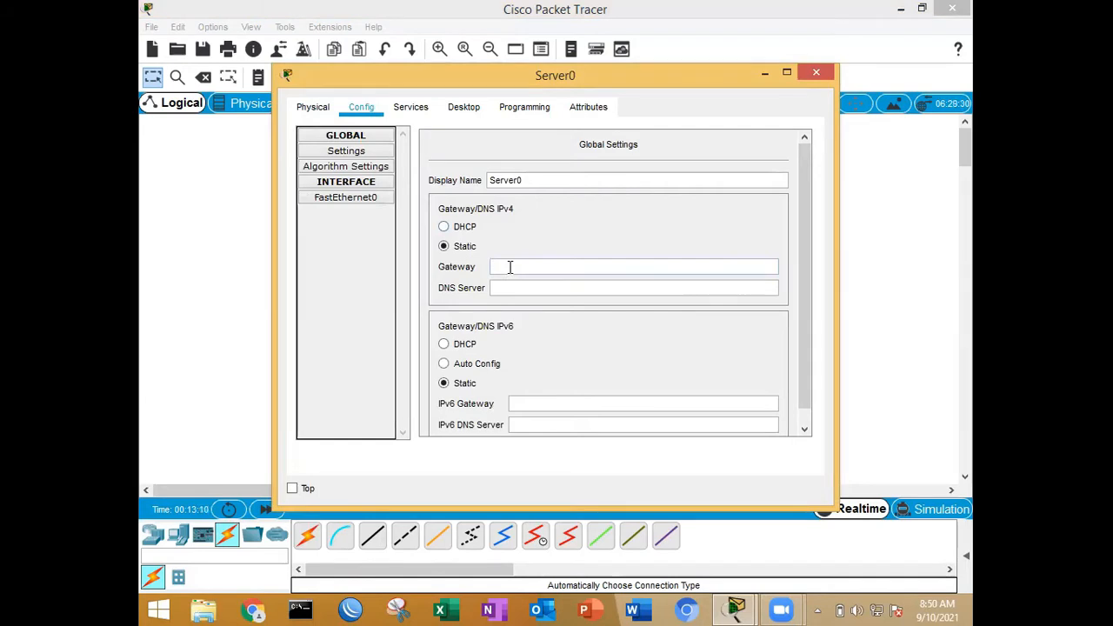
text(10.4.2.5.1)
click(549, 288)
text(10.42.5.254)
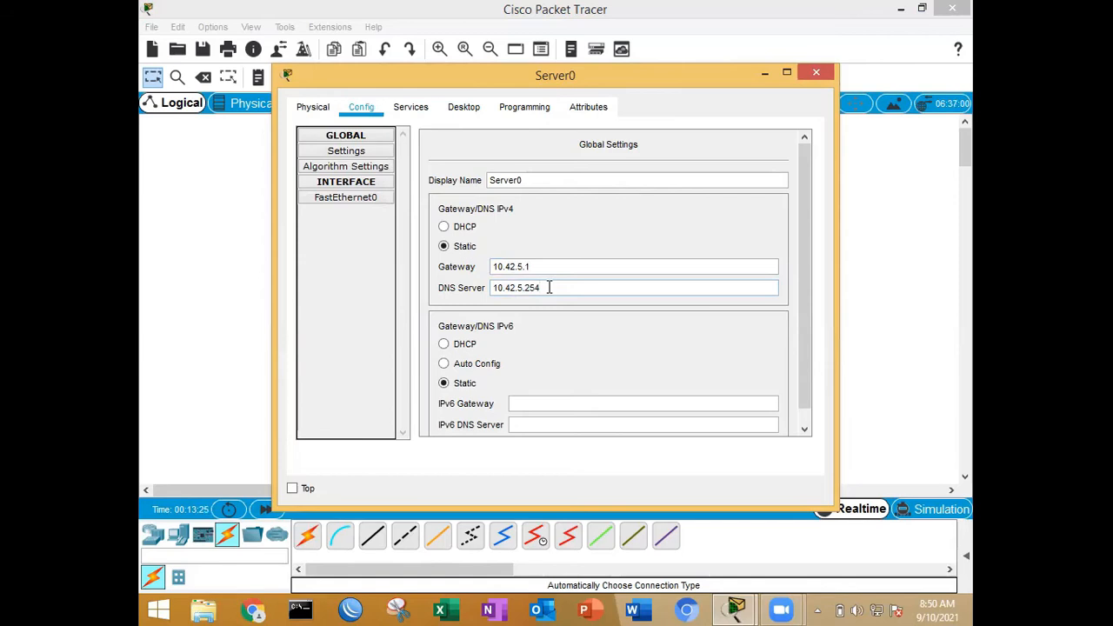
click(532, 266)
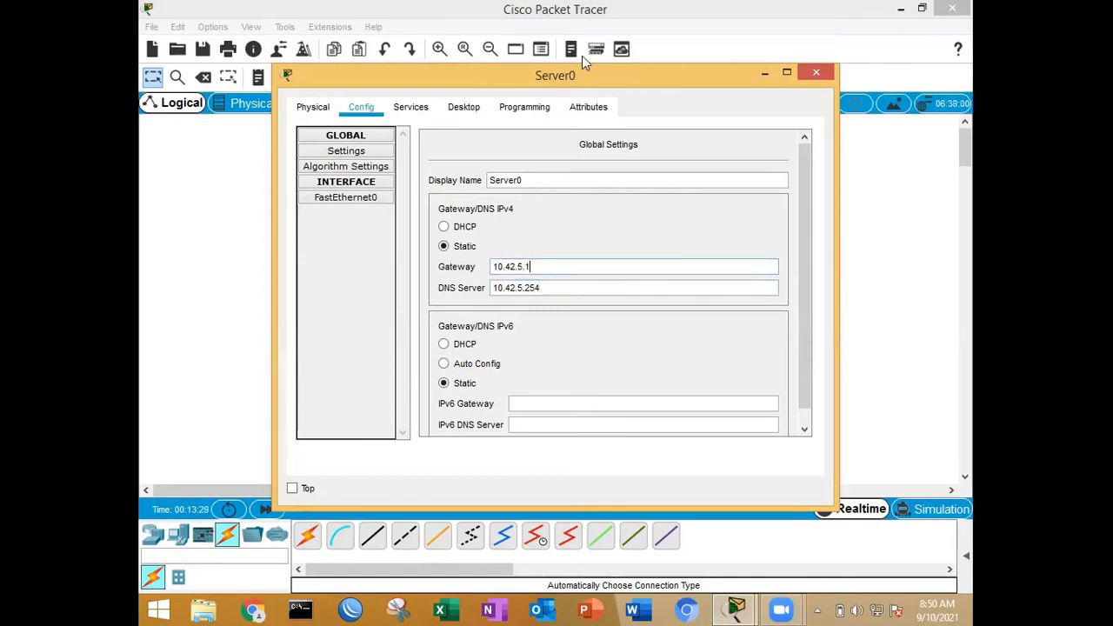
drag(615, 81, 607, 358)
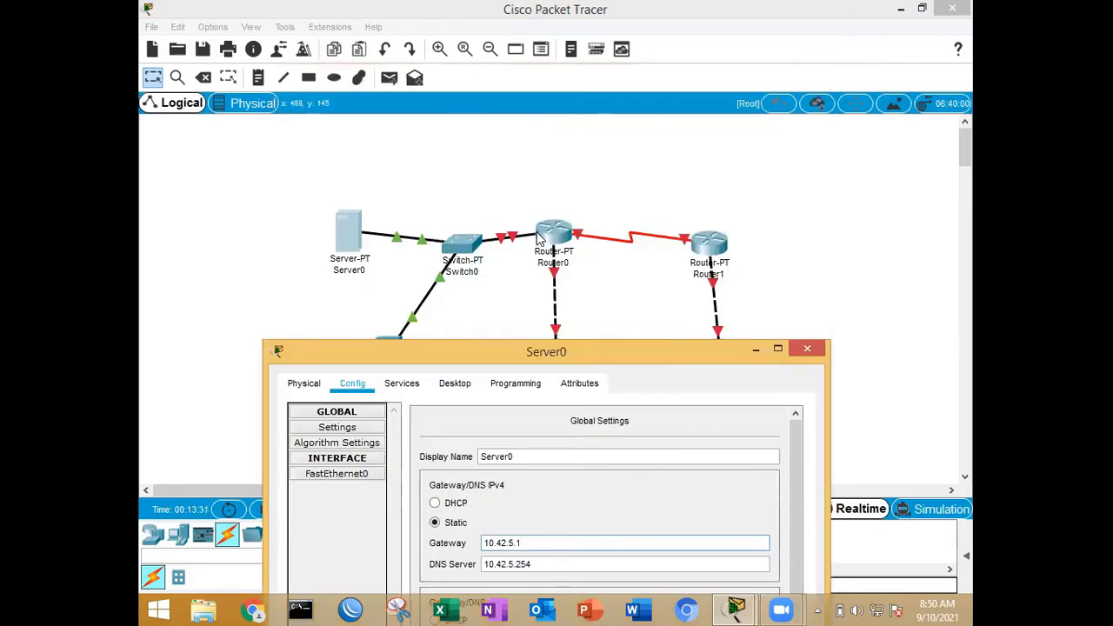
drag(592, 356, 576, 176)
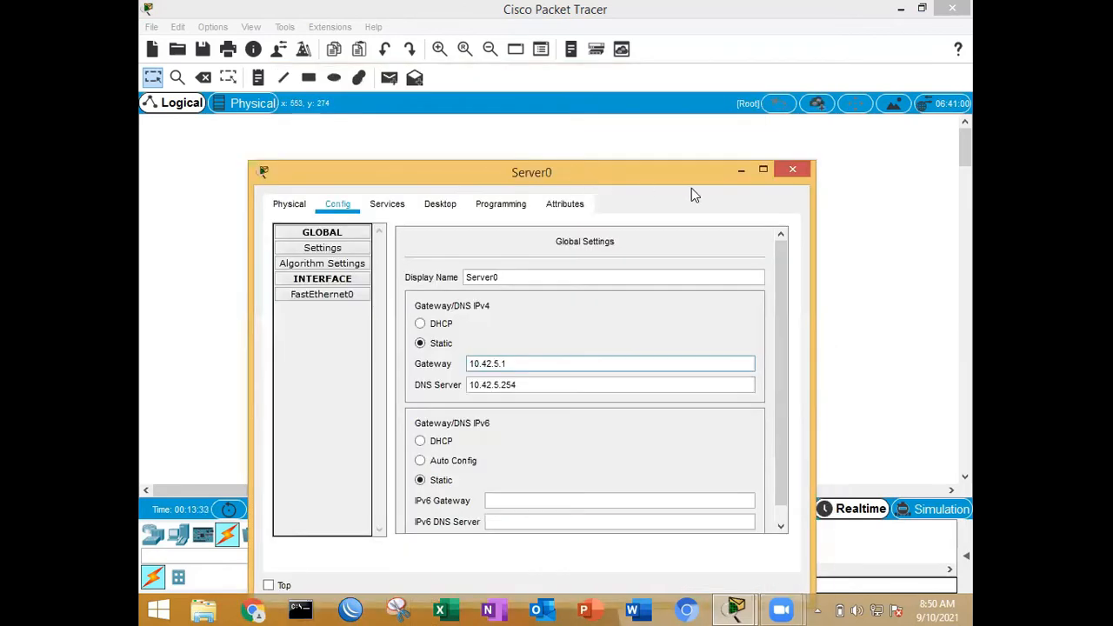
Step: Give Server0's FastEthernet0 interface the static IP address 10.42.5.254 with subnet mask 255.255.255.0 and close the server's window
click(328, 296)
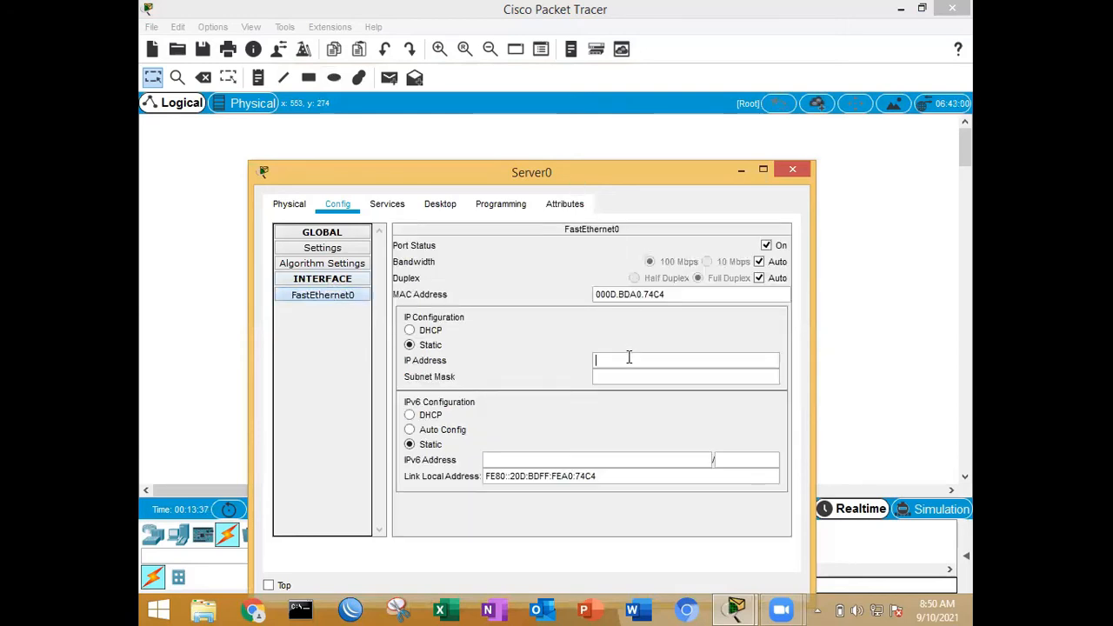
text(10.42.5.254)
click(651, 373)
click(651, 371)
key(BackSpace)
key(BackSpace)
text(255.255.0)
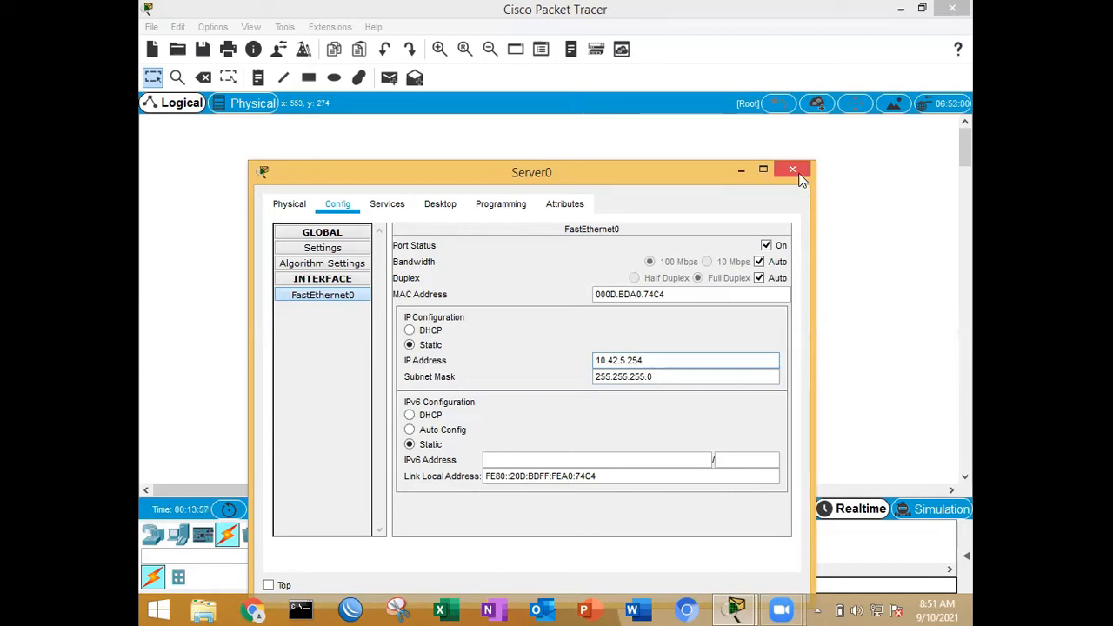
click(800, 177)
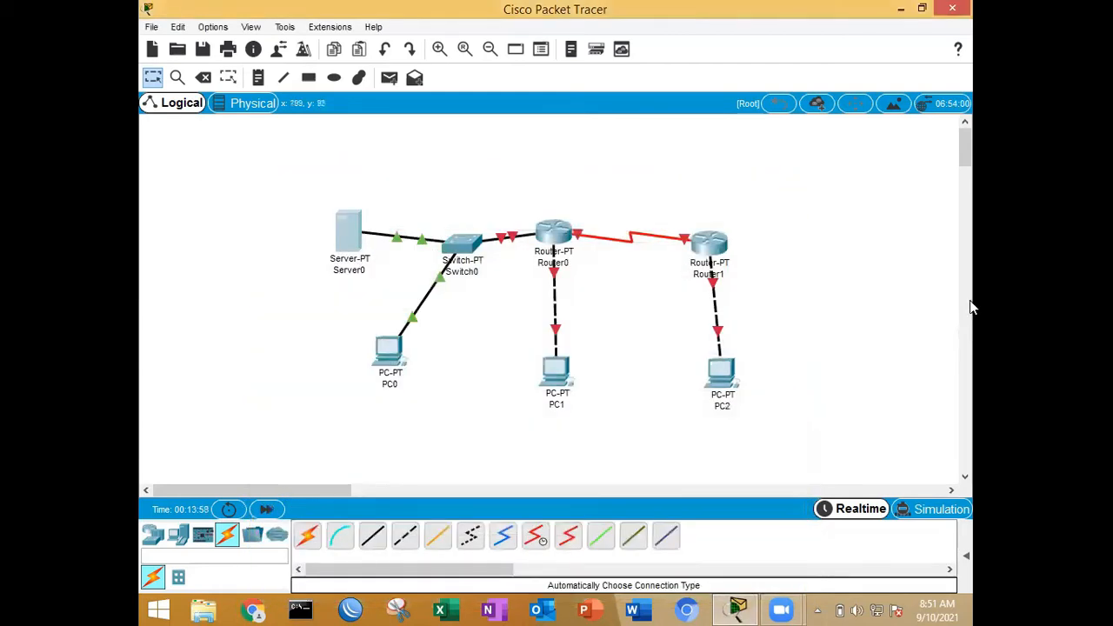
scroll(956, 298, down, 5)
click(972, 139)
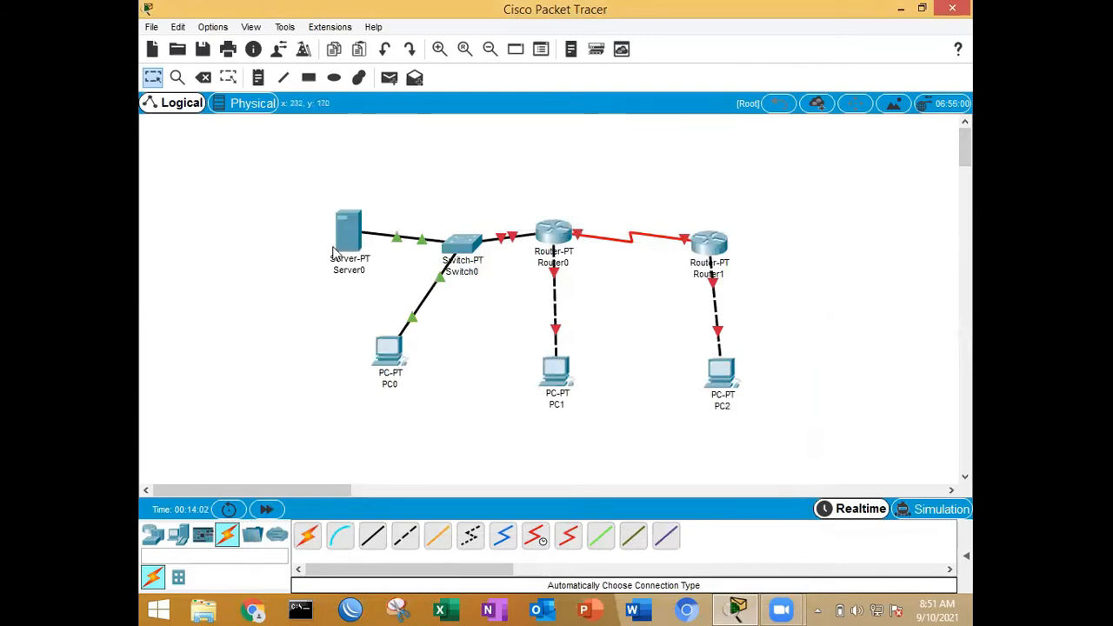
mouse_move(350, 242)
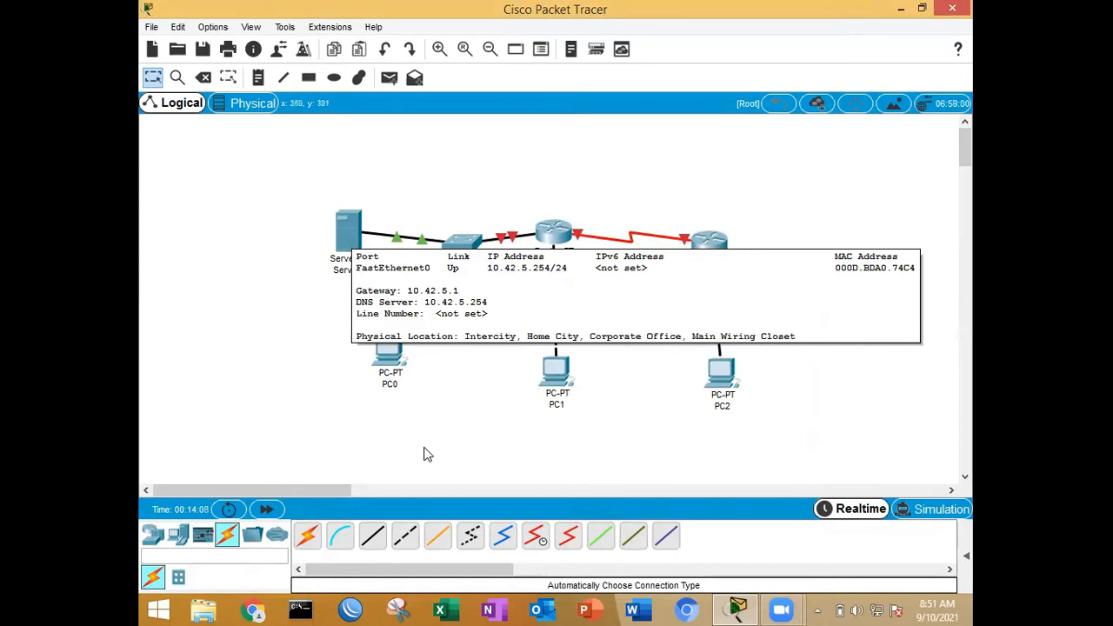
Step: Set PC0's static IPv4 gateway to 10.42.5.1 and its DNS server to 10.42.5.254
click(392, 363)
click(417, 107)
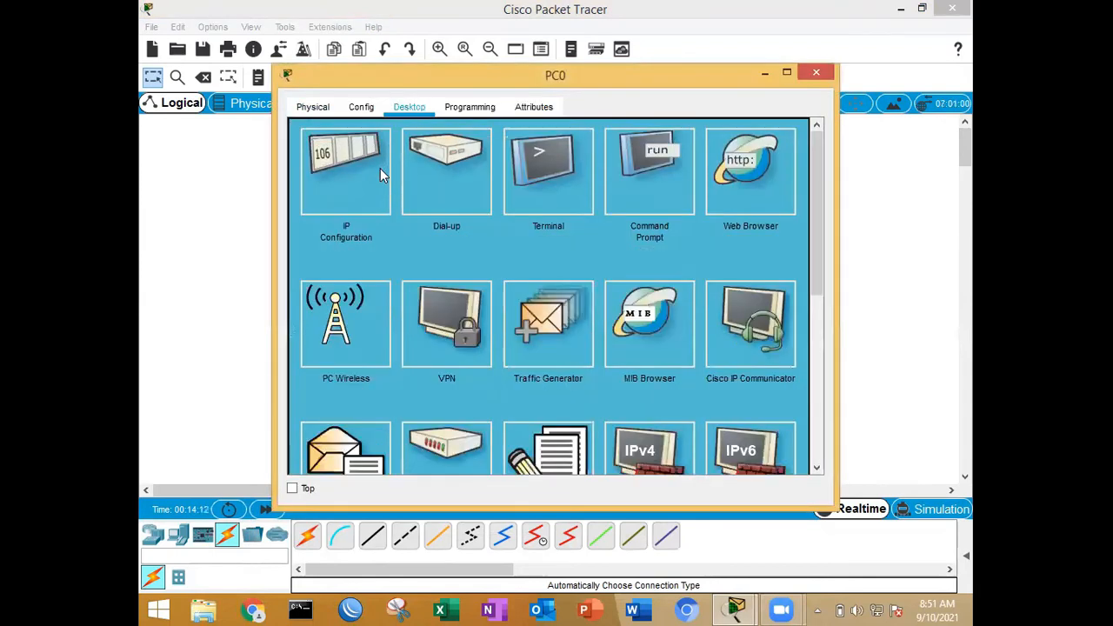
click(372, 113)
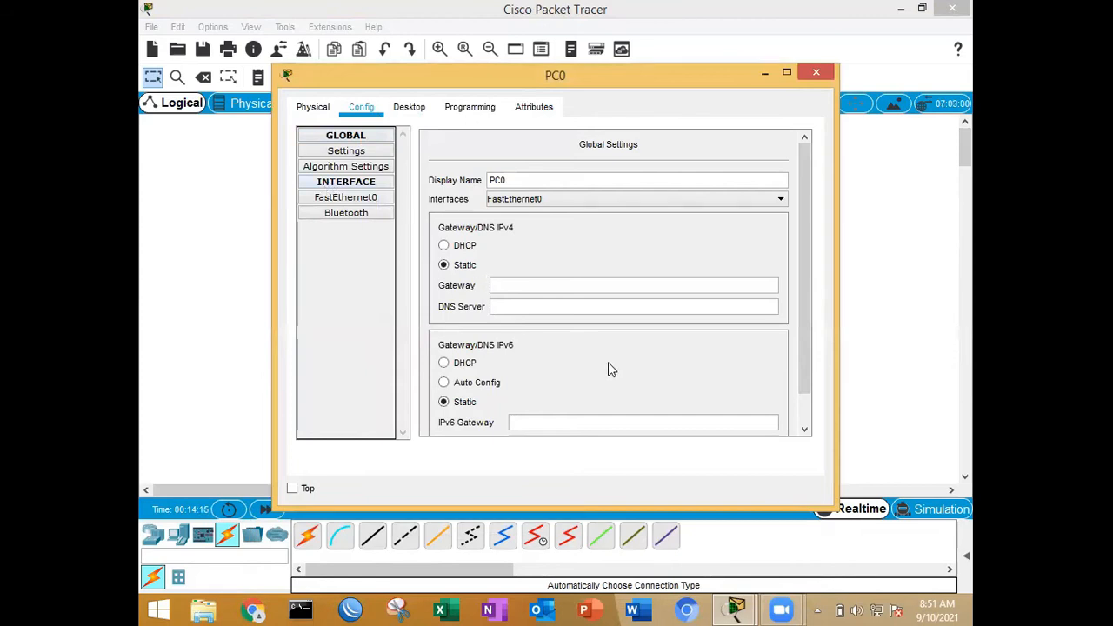
click(580, 285)
text(10.42.5.1)
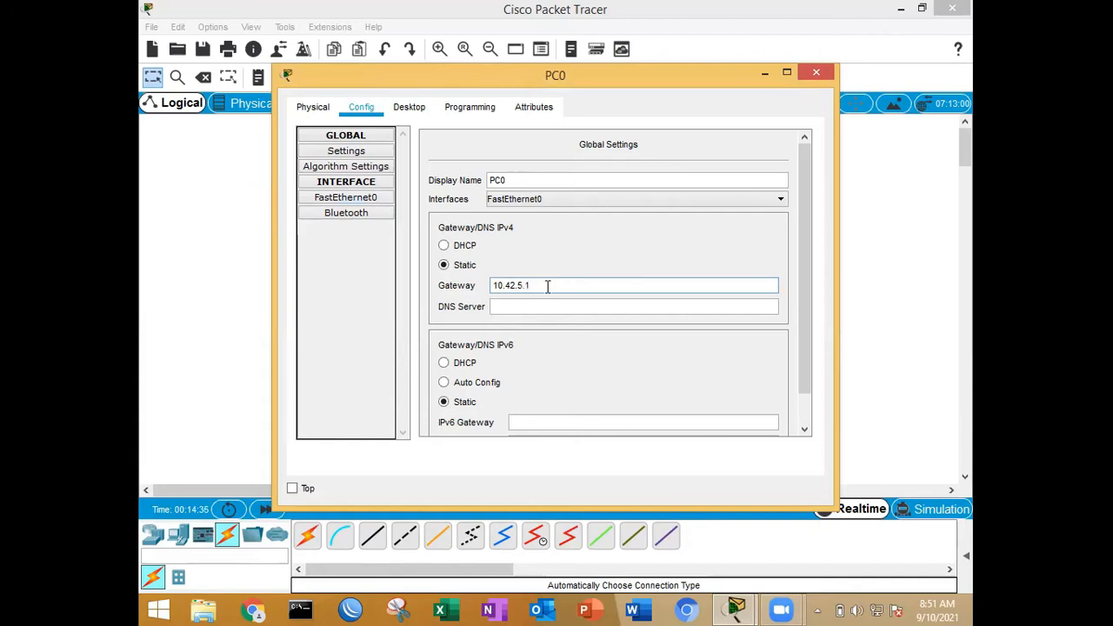
click(549, 307)
text(10.42.5.254)
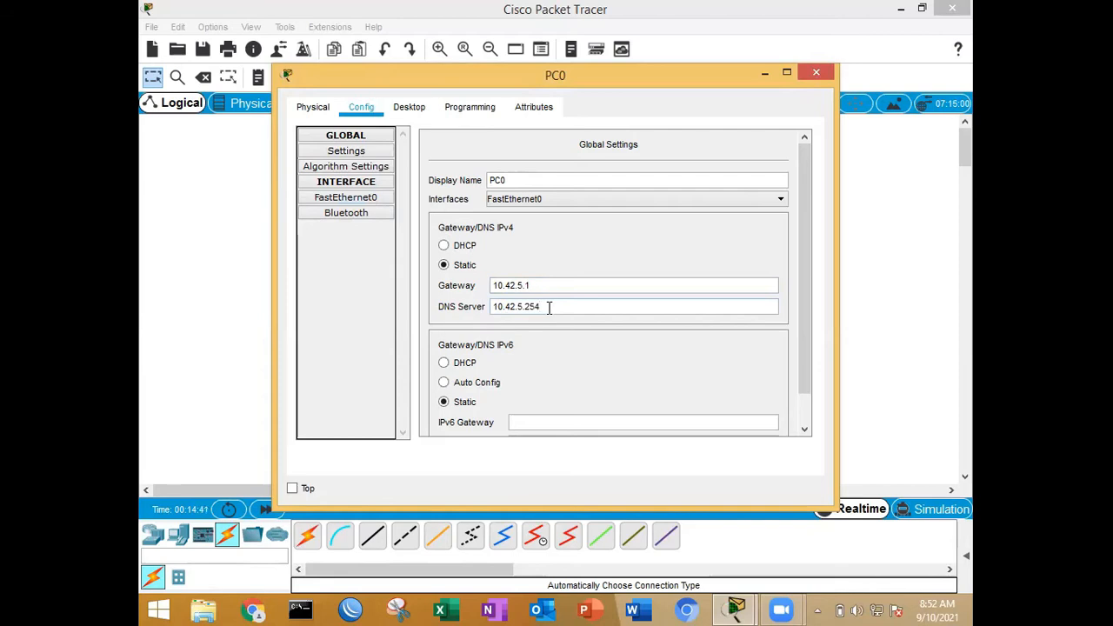
Step: Give PC0's FastEthernet0 interface the static IP address 10.42.5.2 with subnet mask 255.255.255.0 and close the PC's window
click(354, 199)
click(638, 264)
text(10.43.5.)
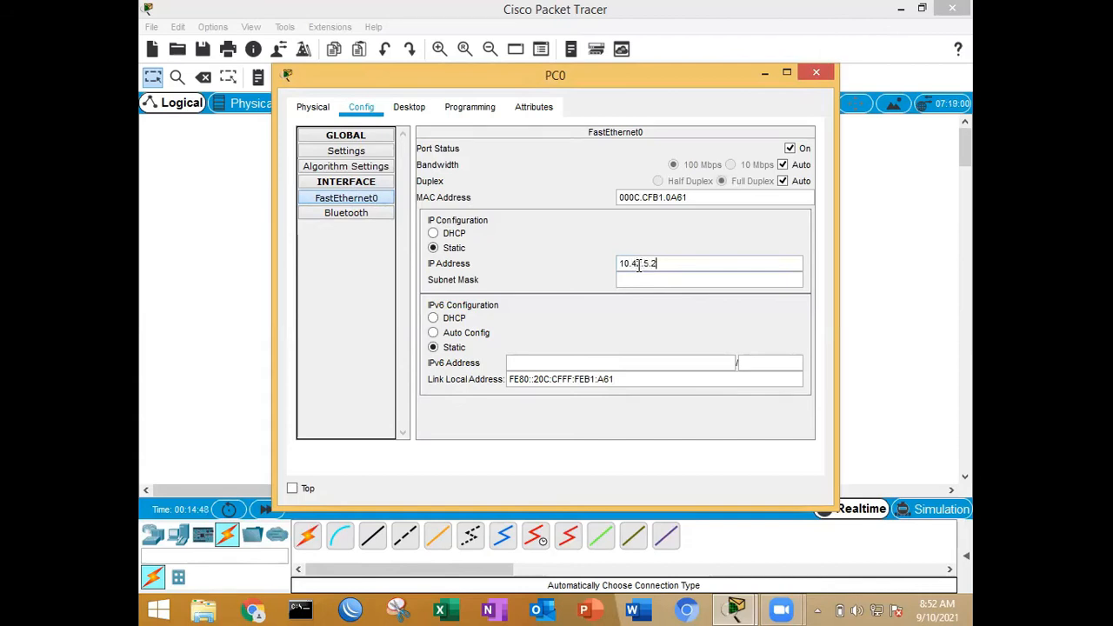
text(2)
key(Tab)
key(Right)
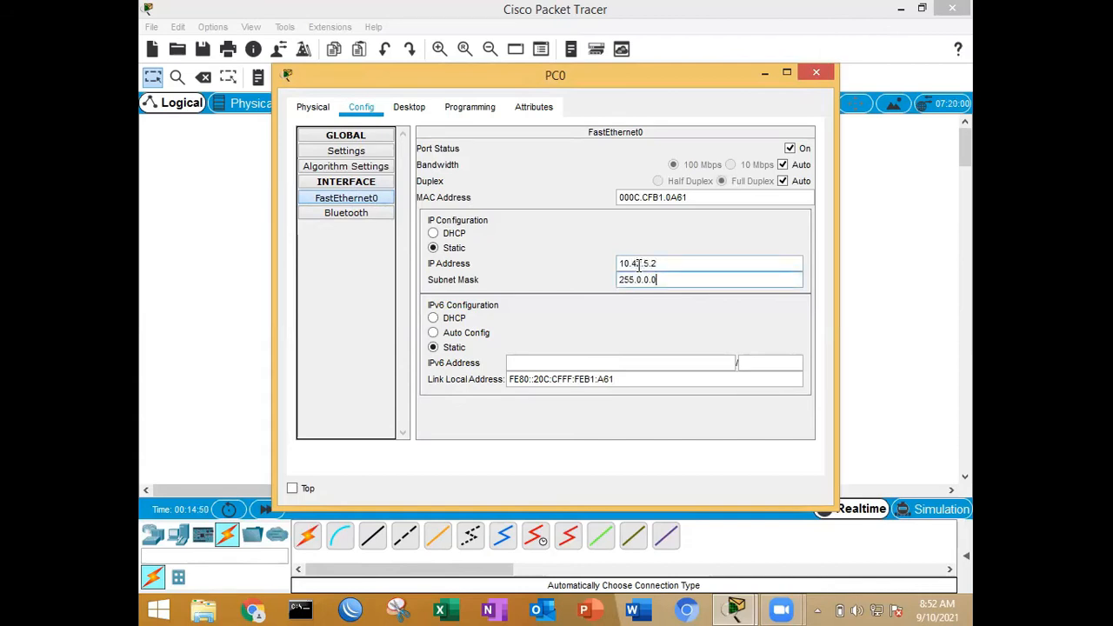
key(BackSpace)
key(BackSpace)
key(BackSpace)
key(BackSpace)
text(255.255)
click(817, 73)
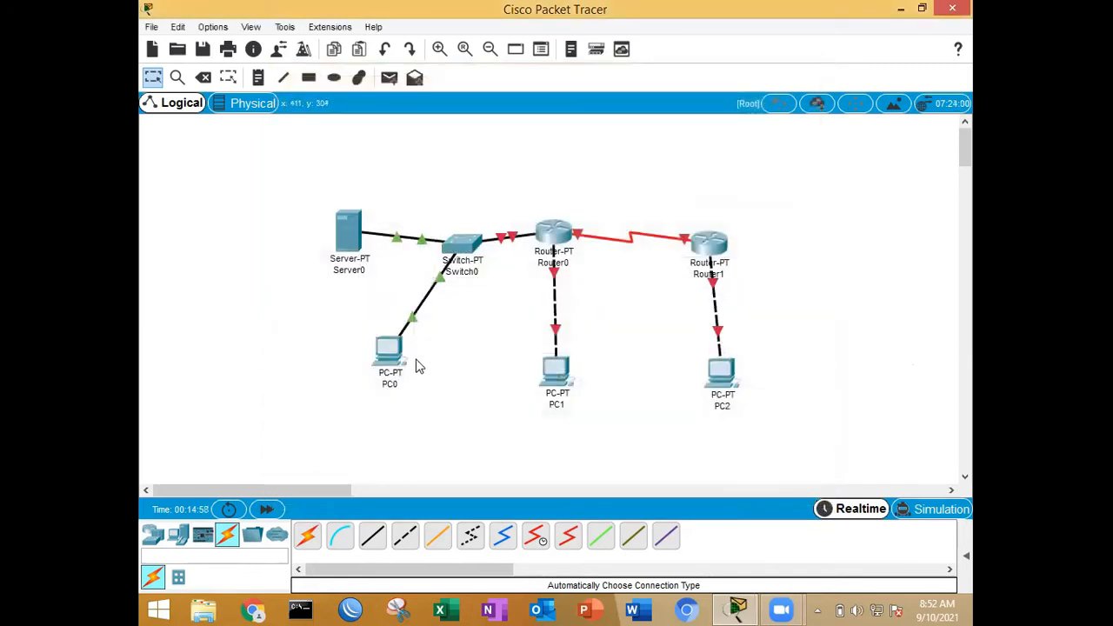
Step: Delete image.html, helloworld.html, cscoptlogo177x111.jpg and copyrights.html from Server0's HTTP service, keeping only index.html
mouse_move(394, 352)
mouse_move(349, 243)
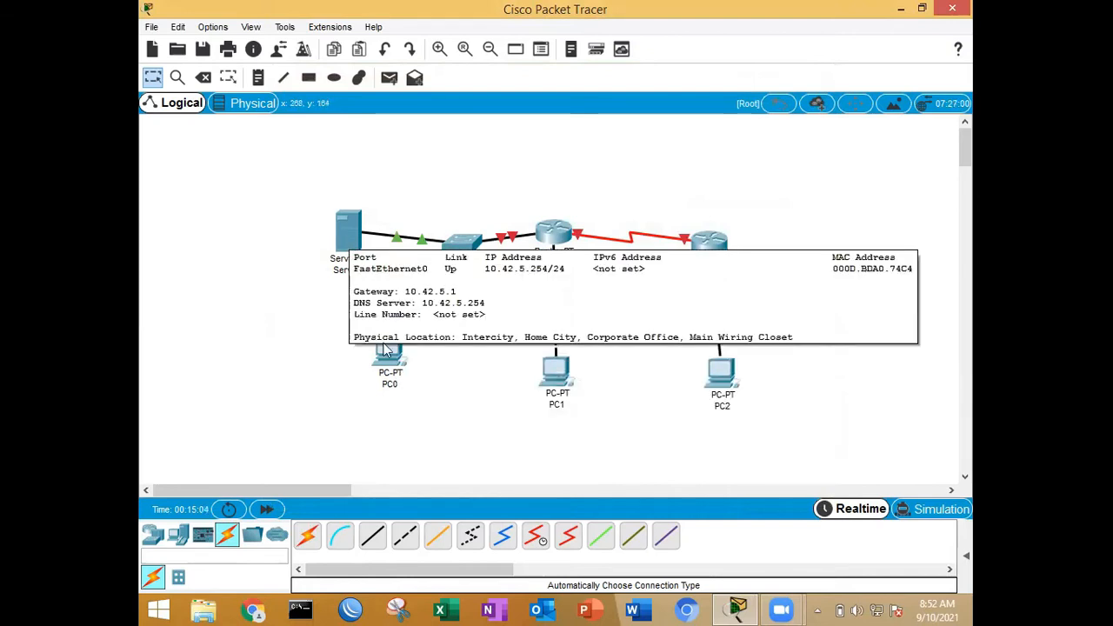
click(356, 238)
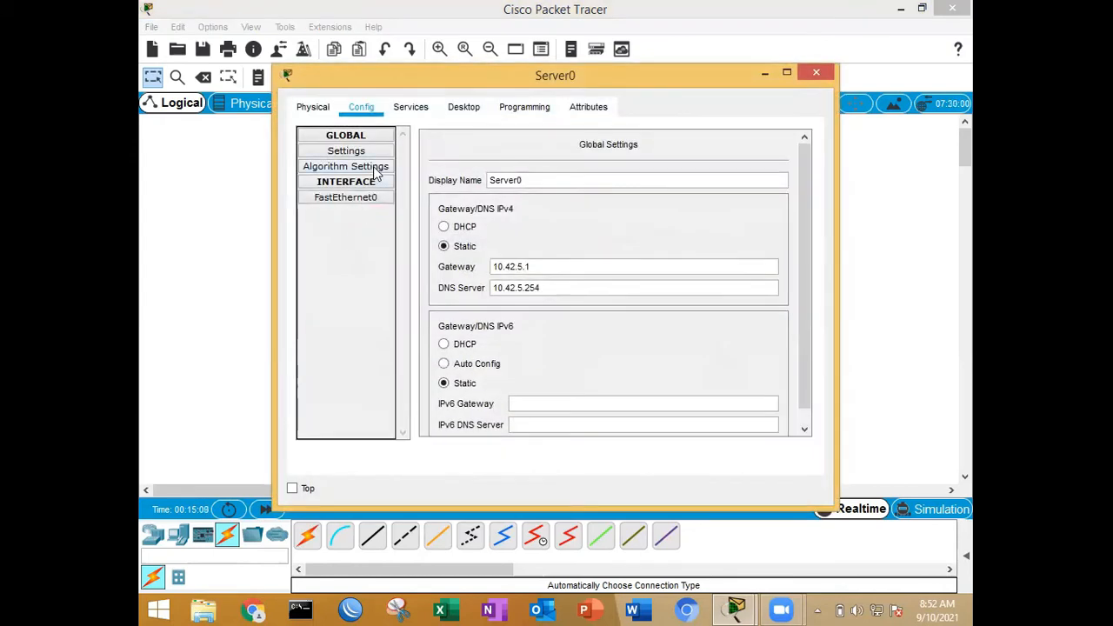
click(407, 109)
click(358, 151)
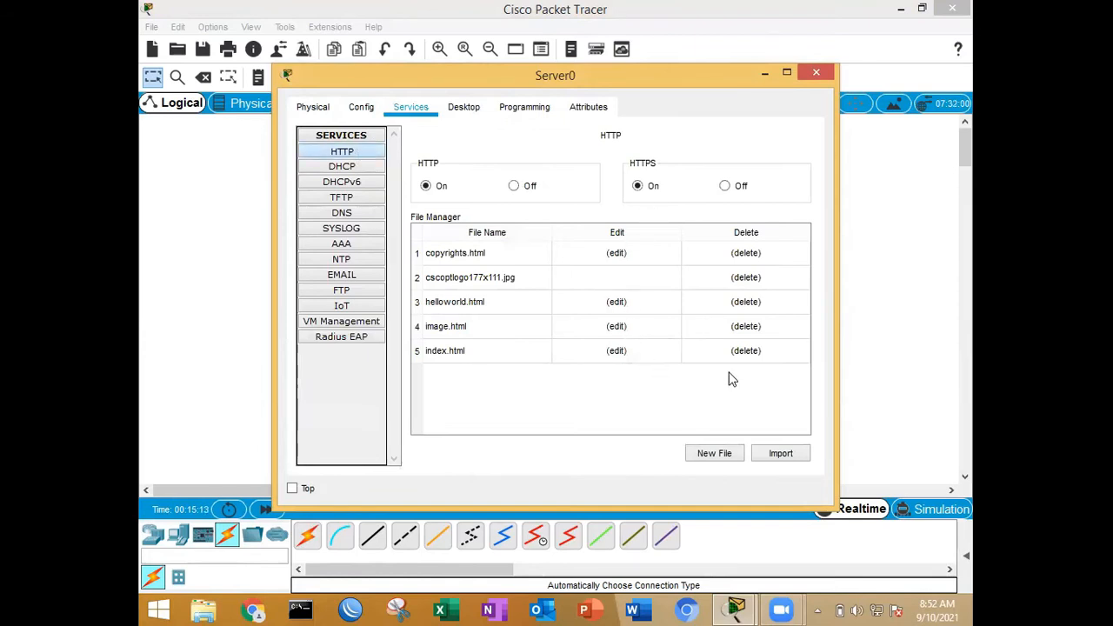
click(747, 330)
click(549, 318)
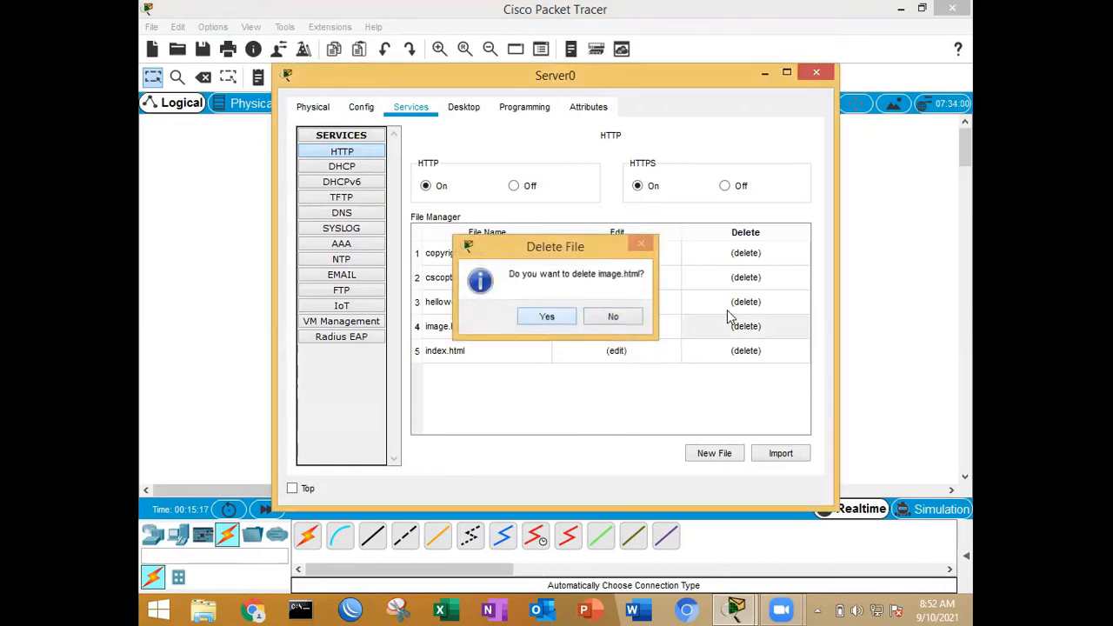
click(735, 302)
click(556, 316)
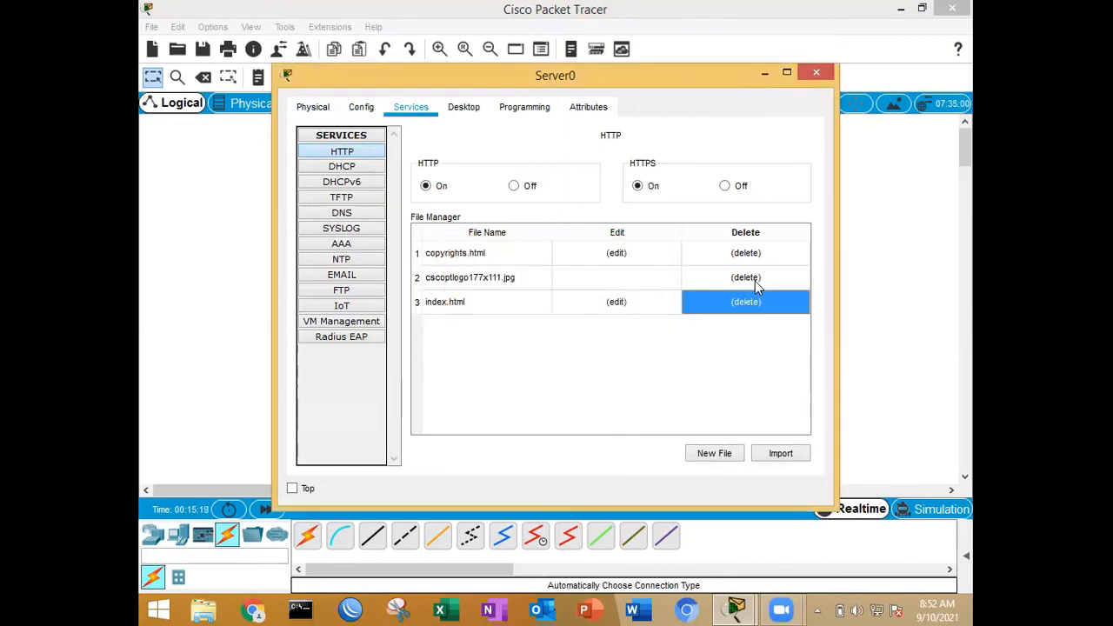
click(749, 278)
key(Return)
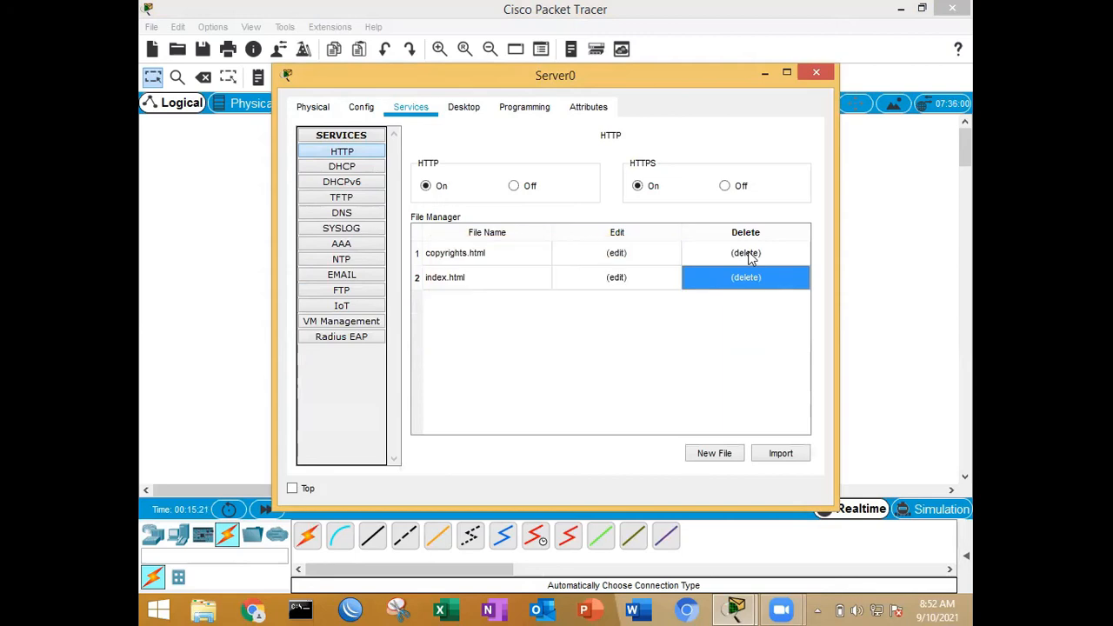
click(748, 253)
click(557, 318)
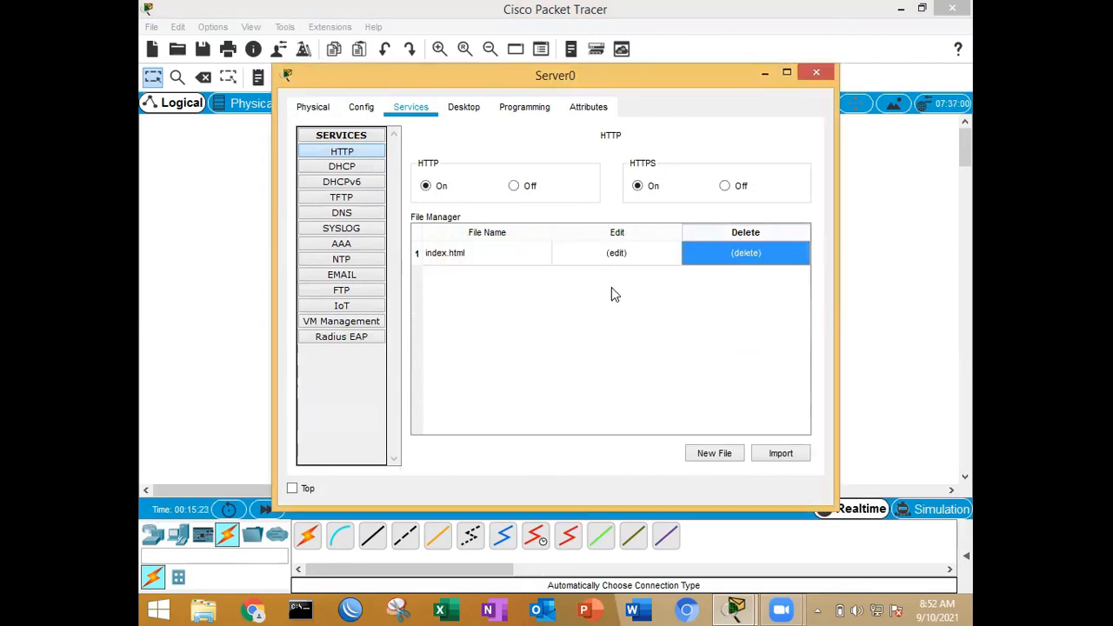
Step: Replace the welcome sentence in index.html with "SELAMAT DATANG DI PELAJARAN SERVER PADA PAKET TRACER", overwrite the existing file and return to the file list
click(618, 254)
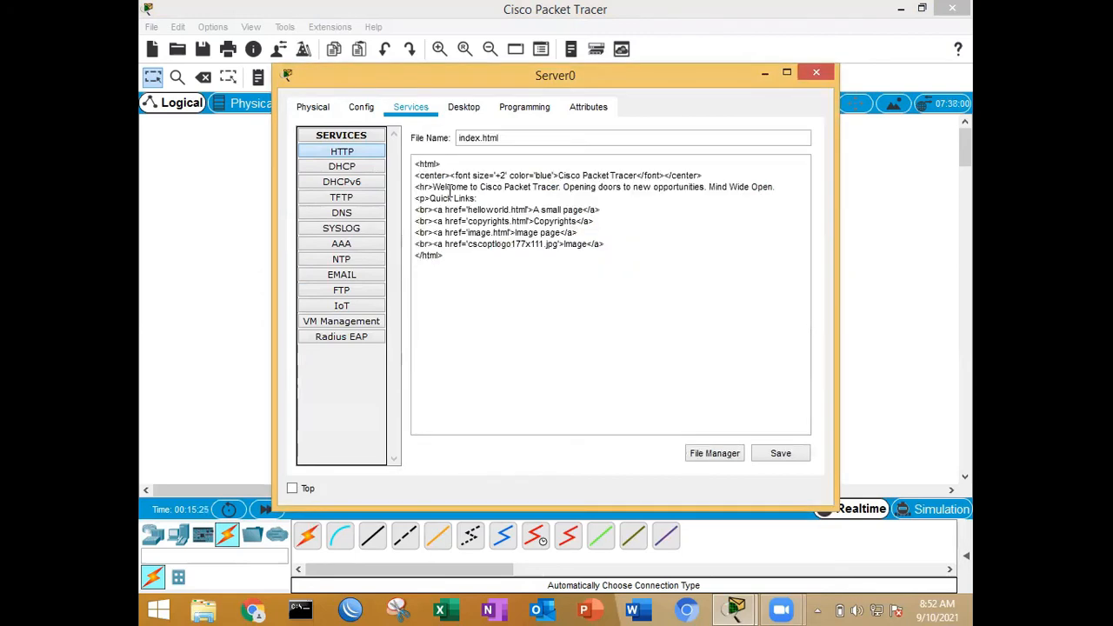
drag(434, 187, 774, 187)
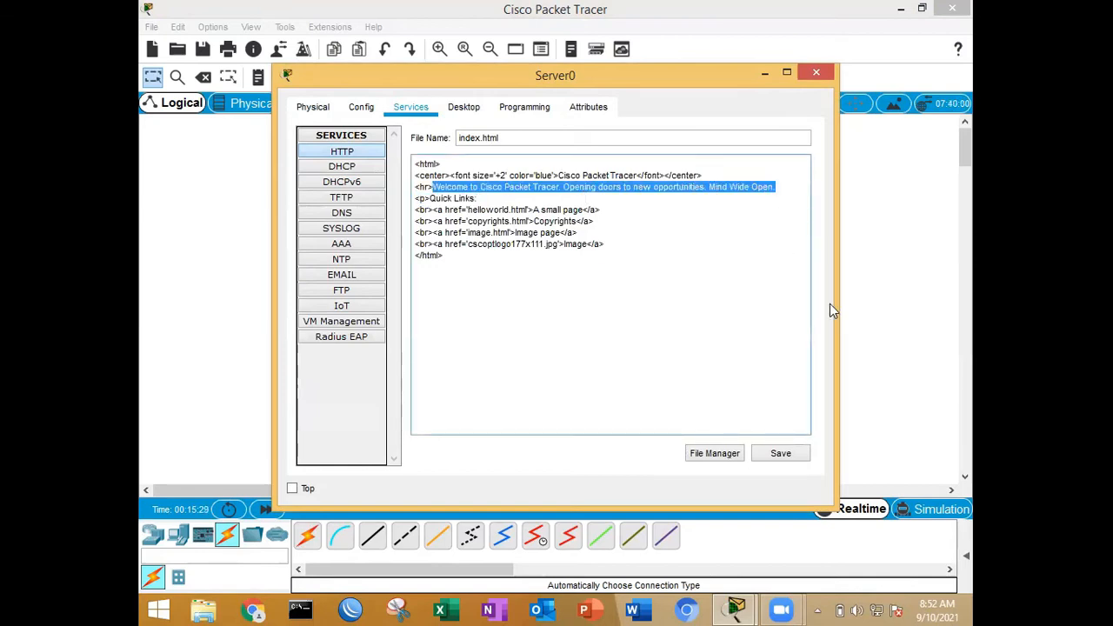
key(Caps_Lock)
text(S)
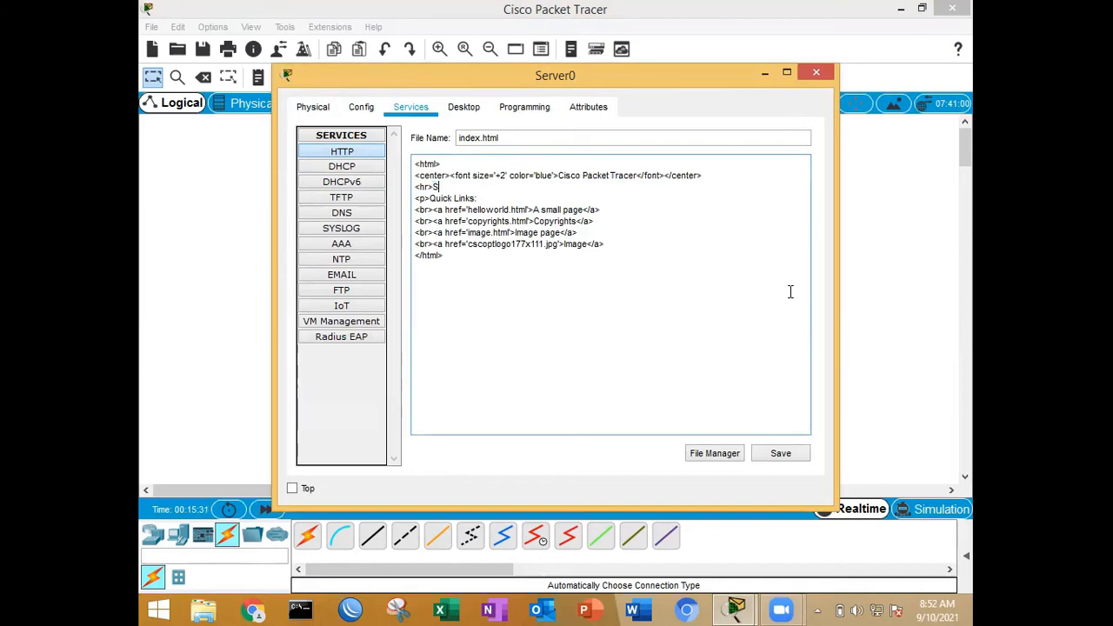
text(ELAMAT DATANG DI)
text(PELA)
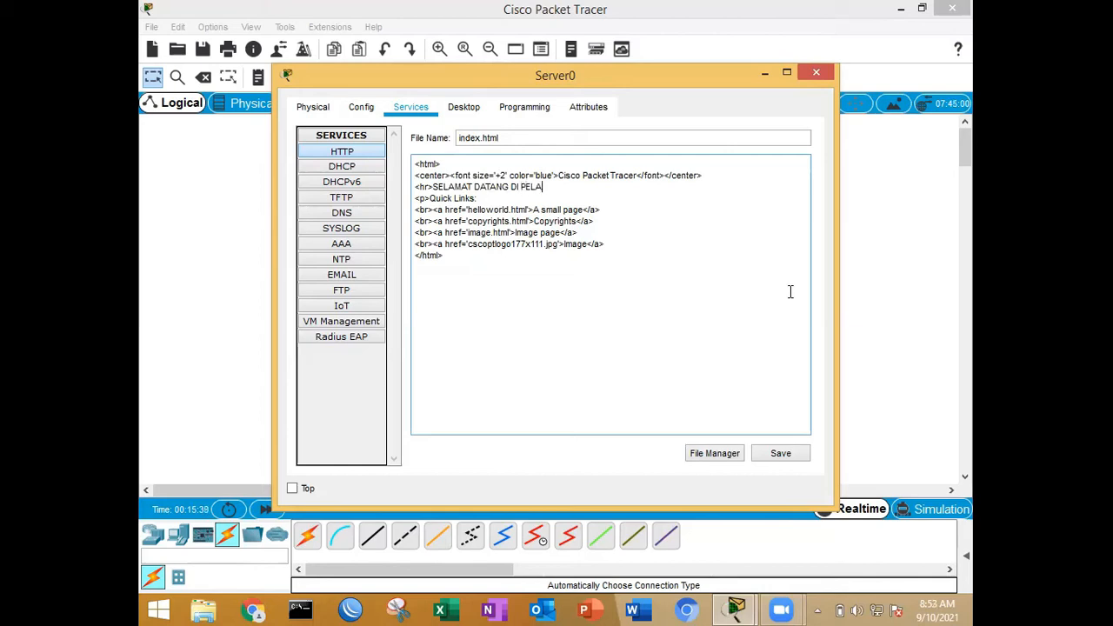
text(JARAN SERVER PADA PAKET TRACERT)
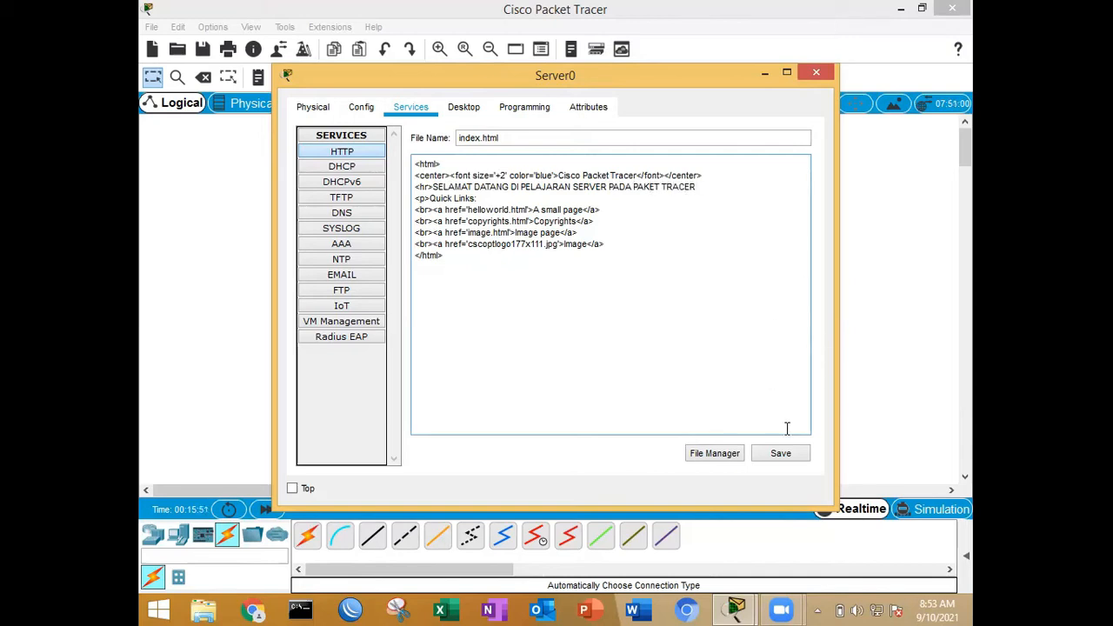
click(781, 455)
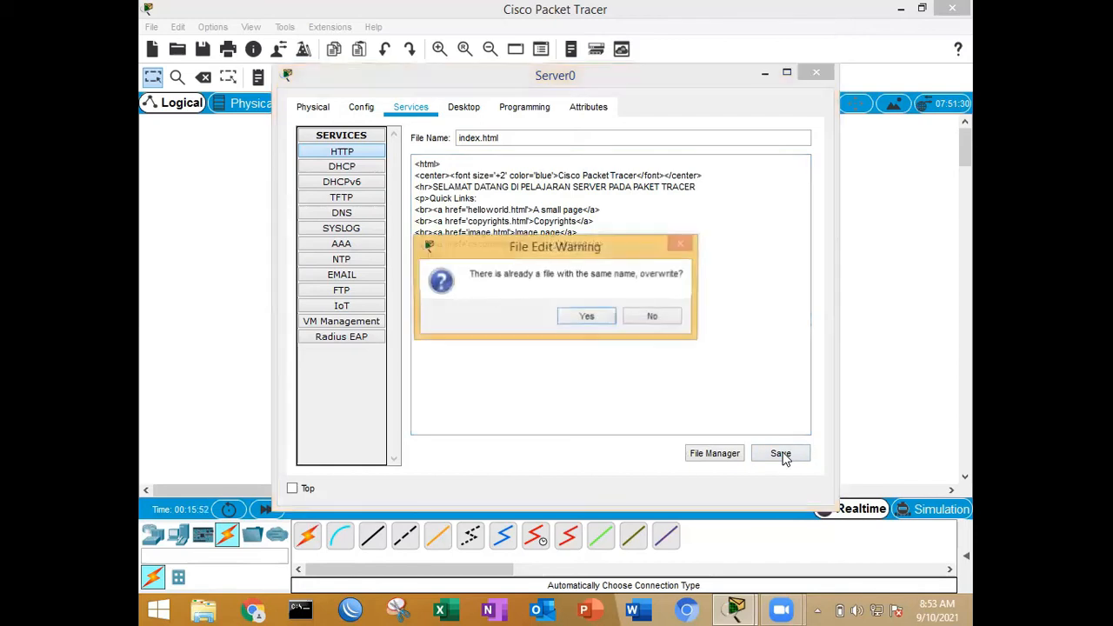
click(583, 318)
click(719, 456)
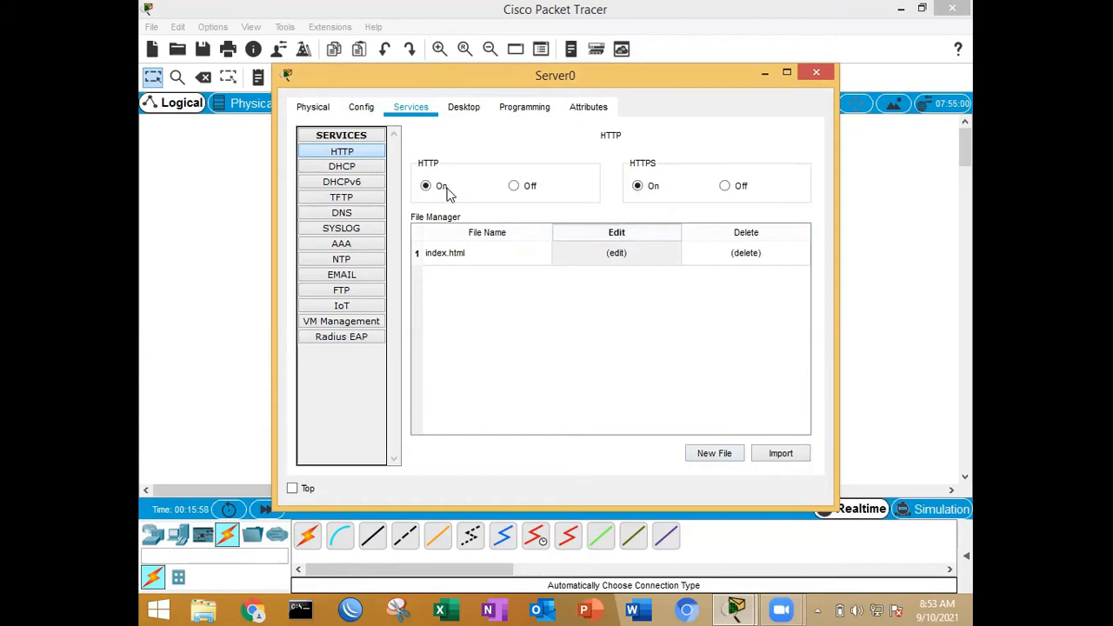
Step: Enter tkj.com as the name of a new A record in Server0's DNS service
click(350, 216)
click(595, 210)
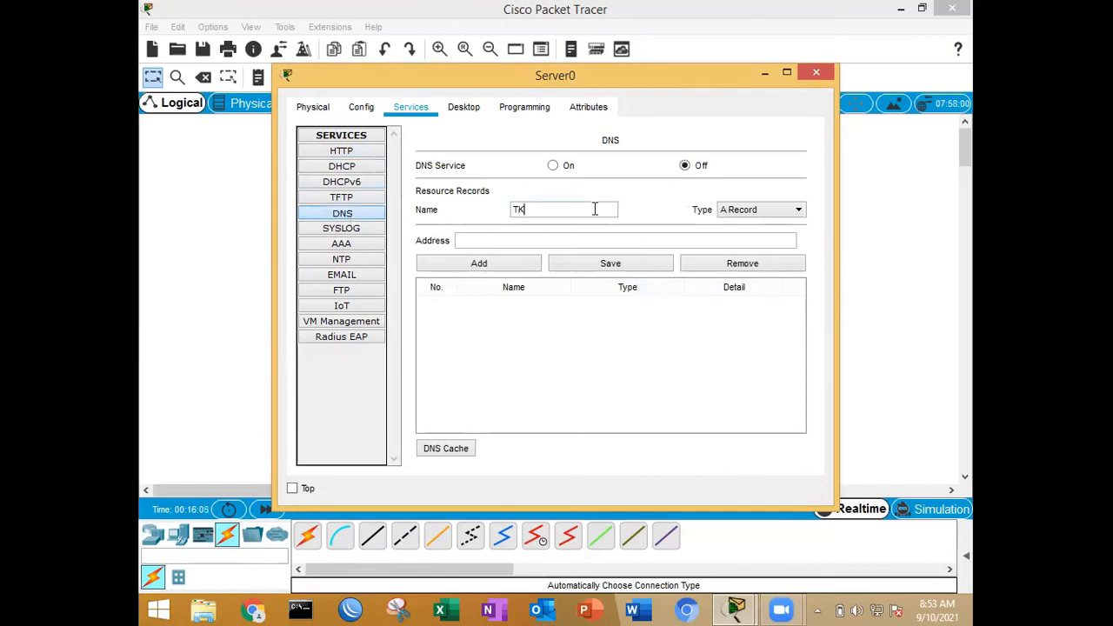
text(TKJ.COM)
triple_click(587, 214)
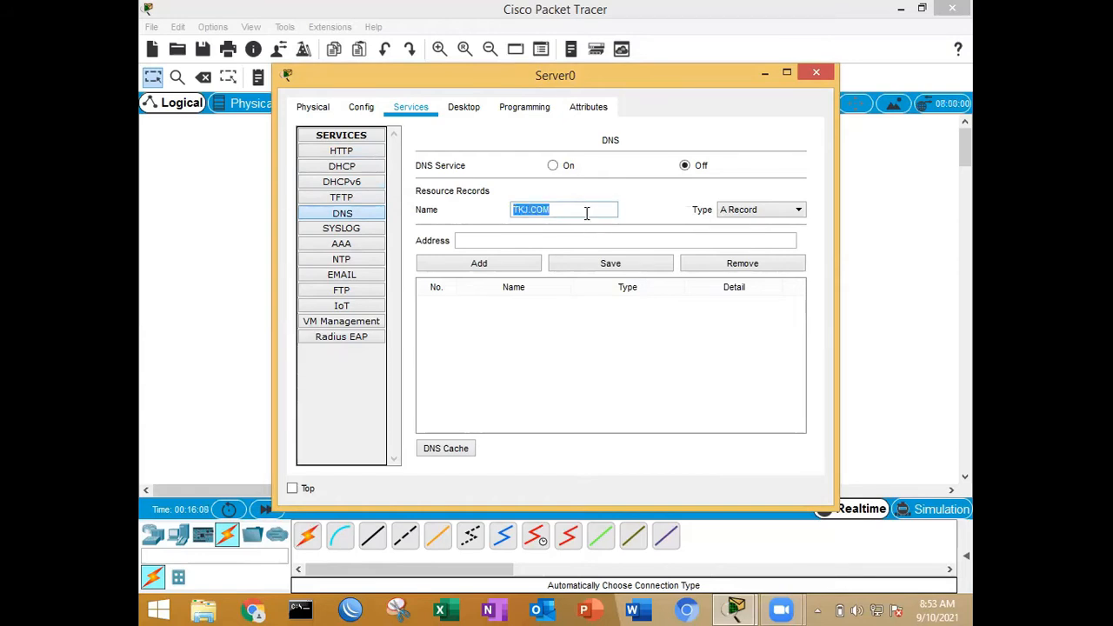
key(ctrl+a)
text(tkj.com)
Step: Give the tkj.com A record the address 10.42.5.254, turn the DNS service on and add the record
click(589, 238)
text(10.42.5.)
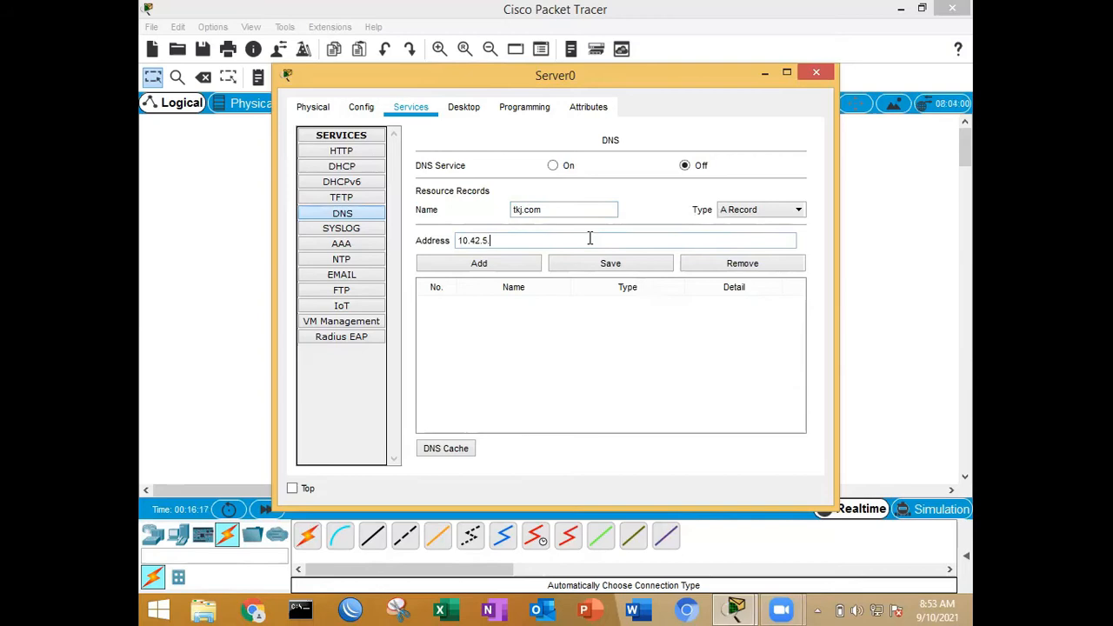
text(254)
click(601, 263)
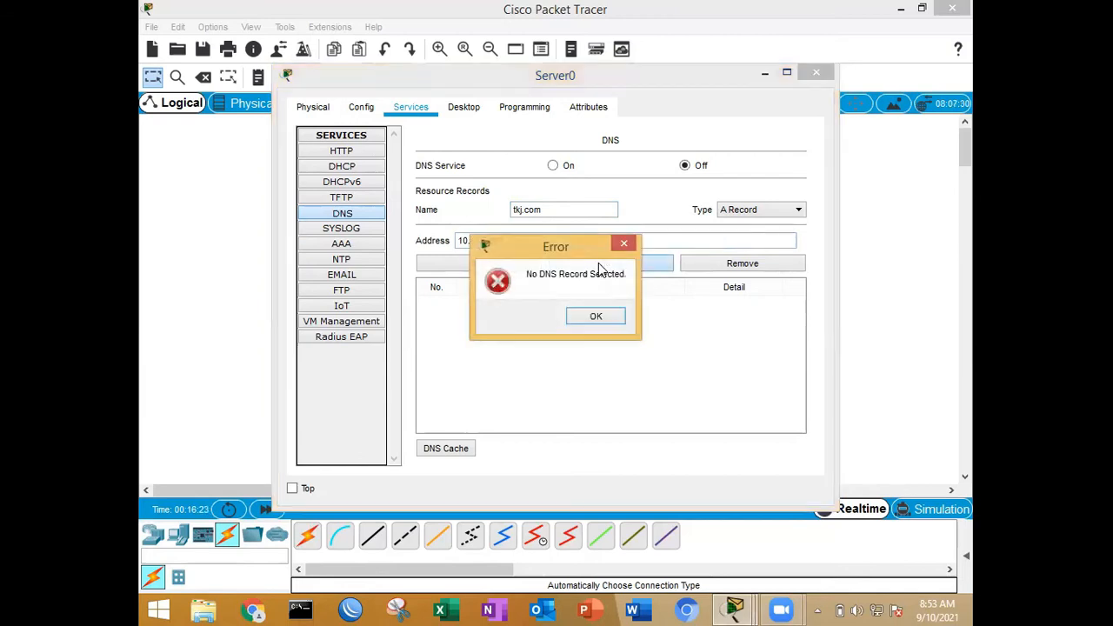
click(598, 318)
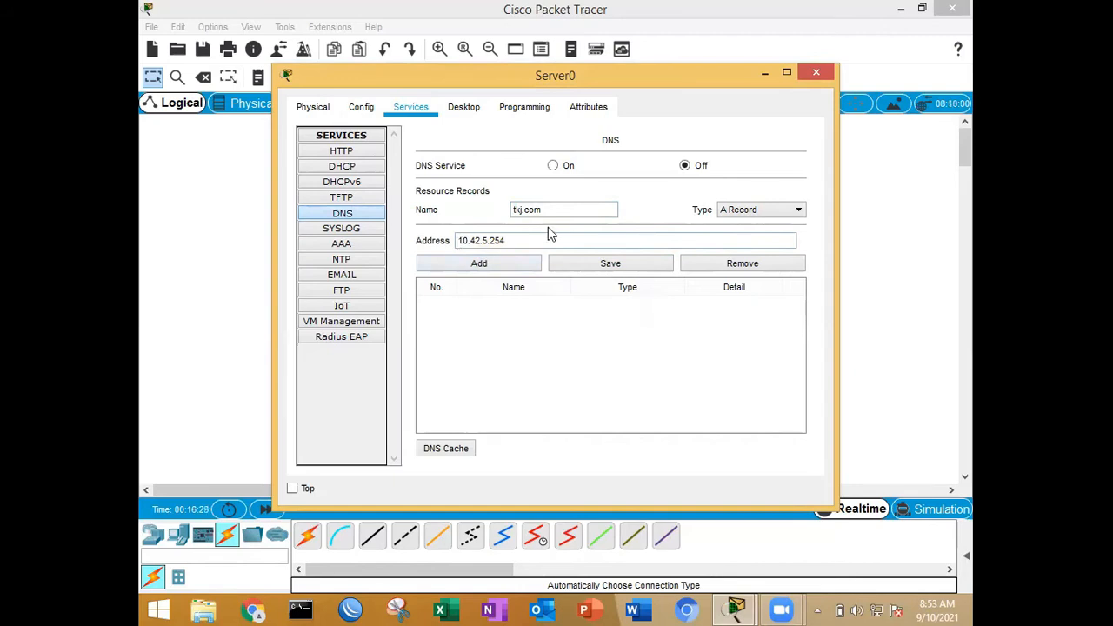
click(555, 165)
click(507, 265)
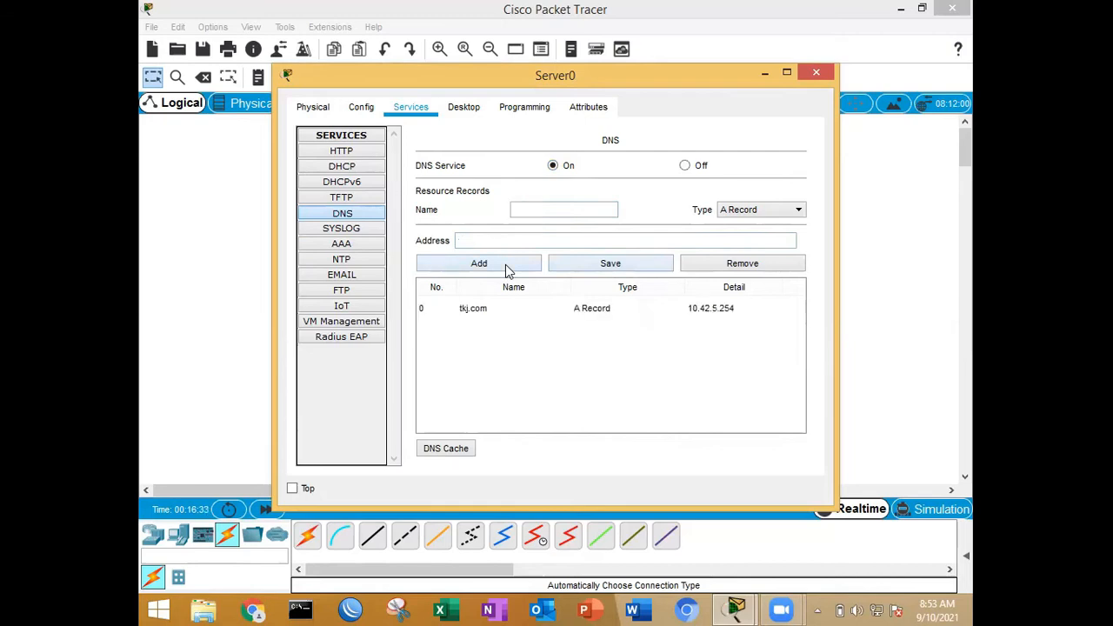
click(761, 208)
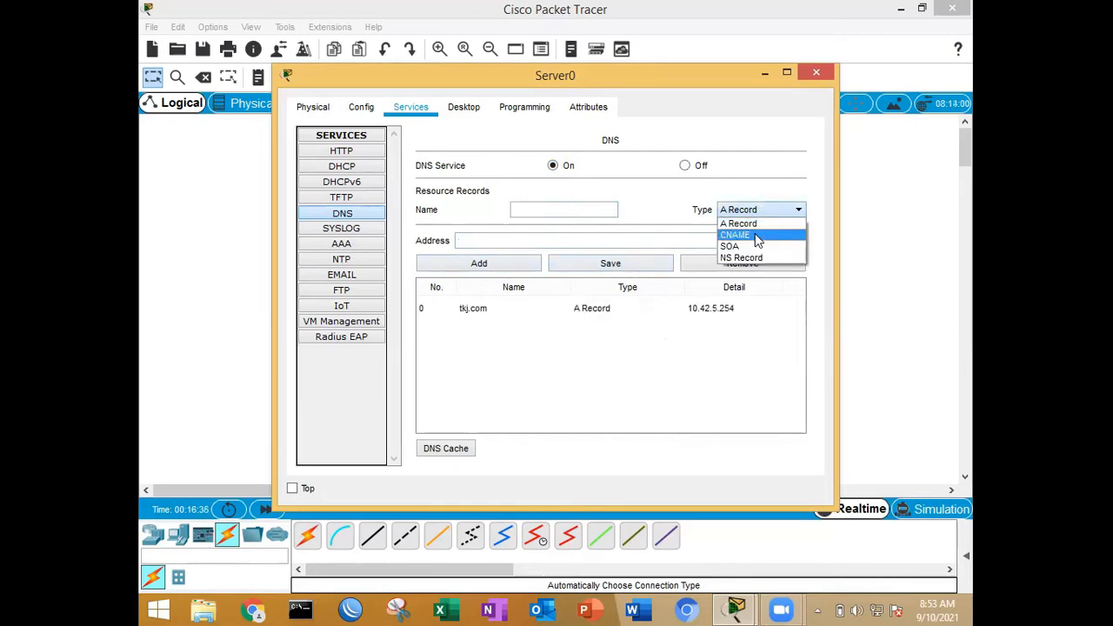
click(739, 235)
click(570, 209)
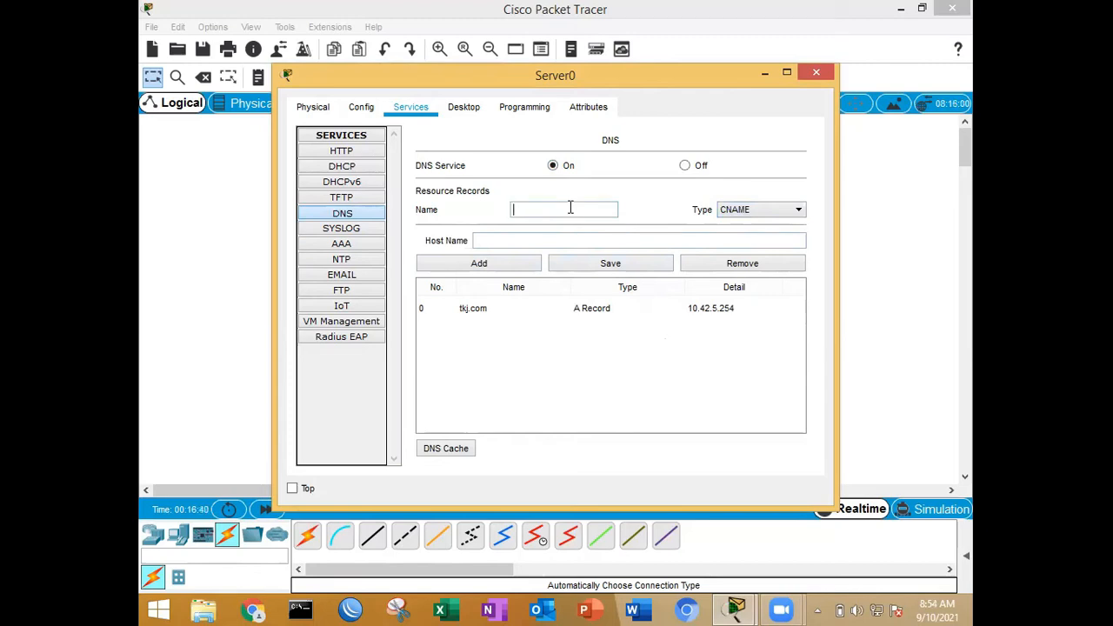
text(www.tkj.com)
click(575, 234)
click(517, 263)
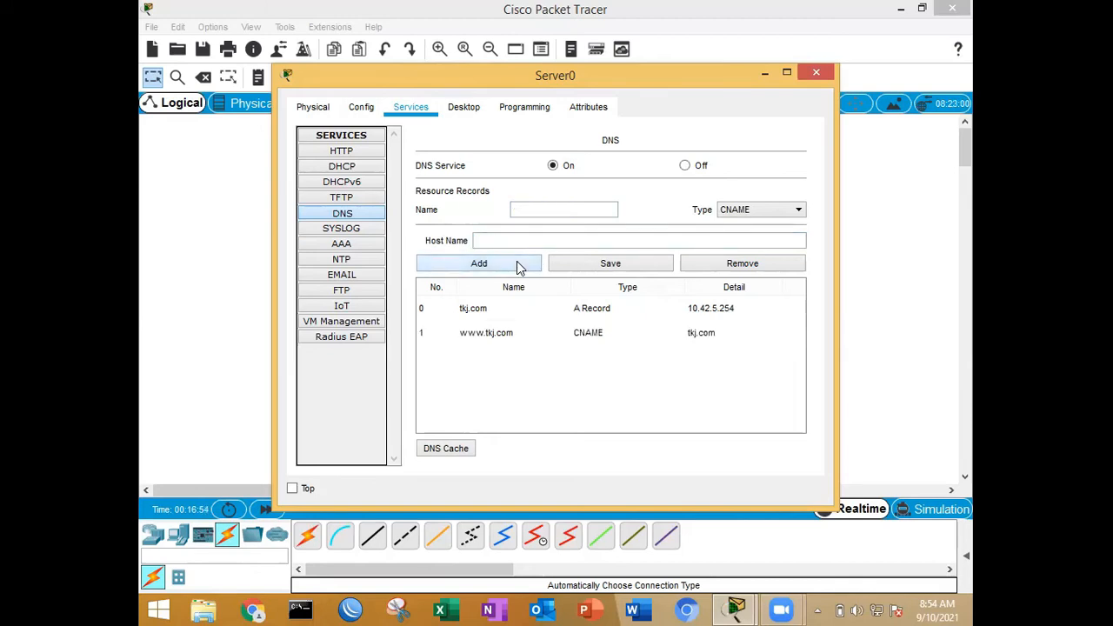
Step: Add an NS record named ns1 with server name tkj.com to the DNS service
click(756, 211)
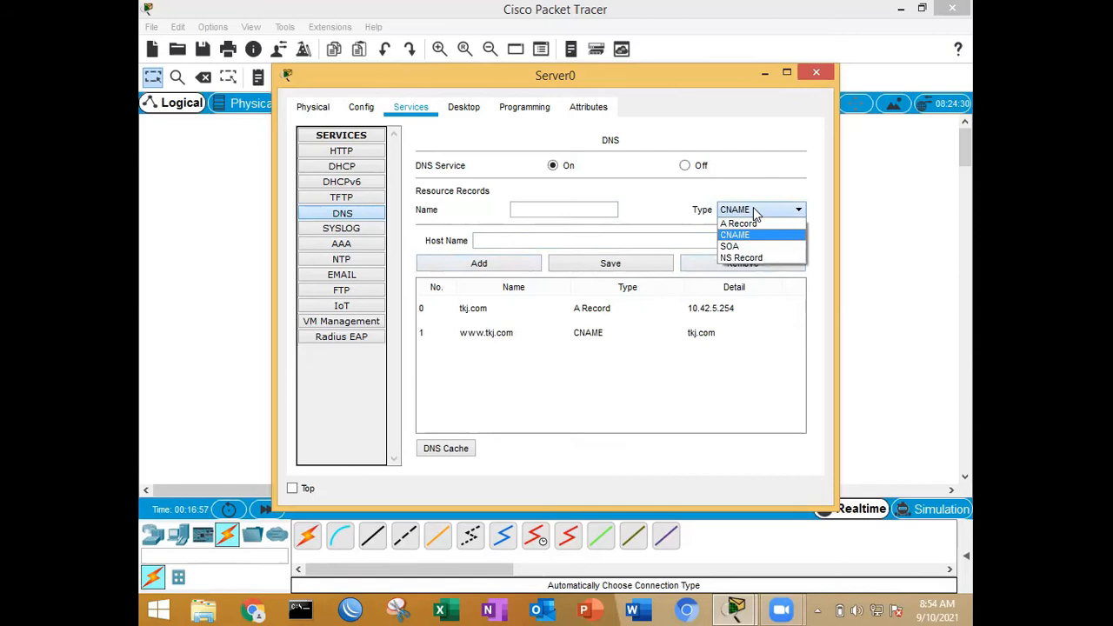
click(757, 253)
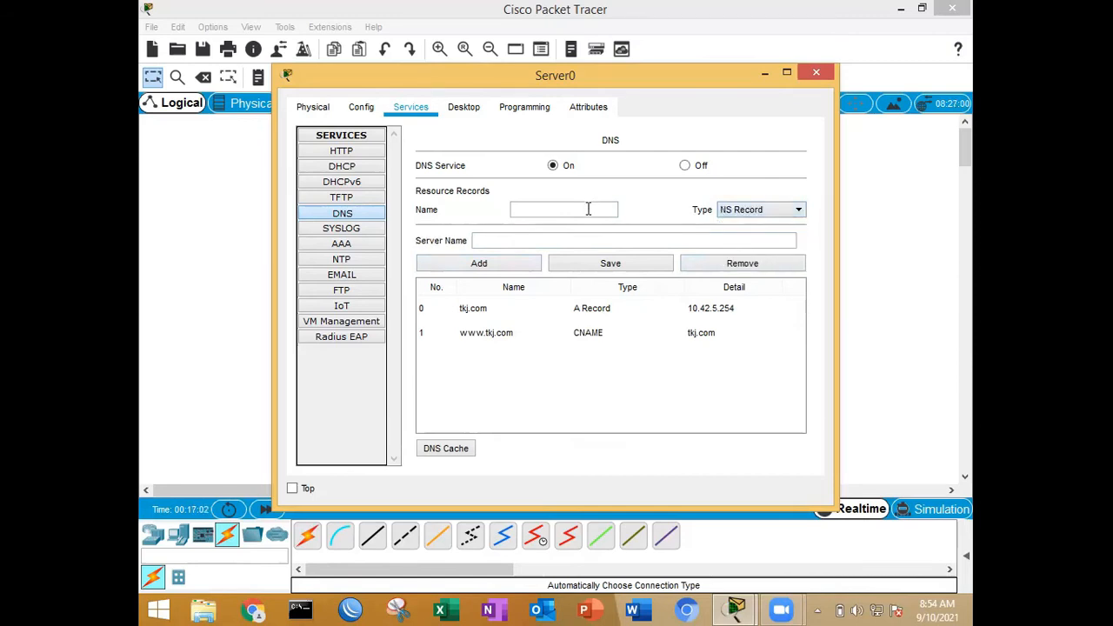
text(ns1)
click(593, 240)
text(tkj.com)
click(513, 263)
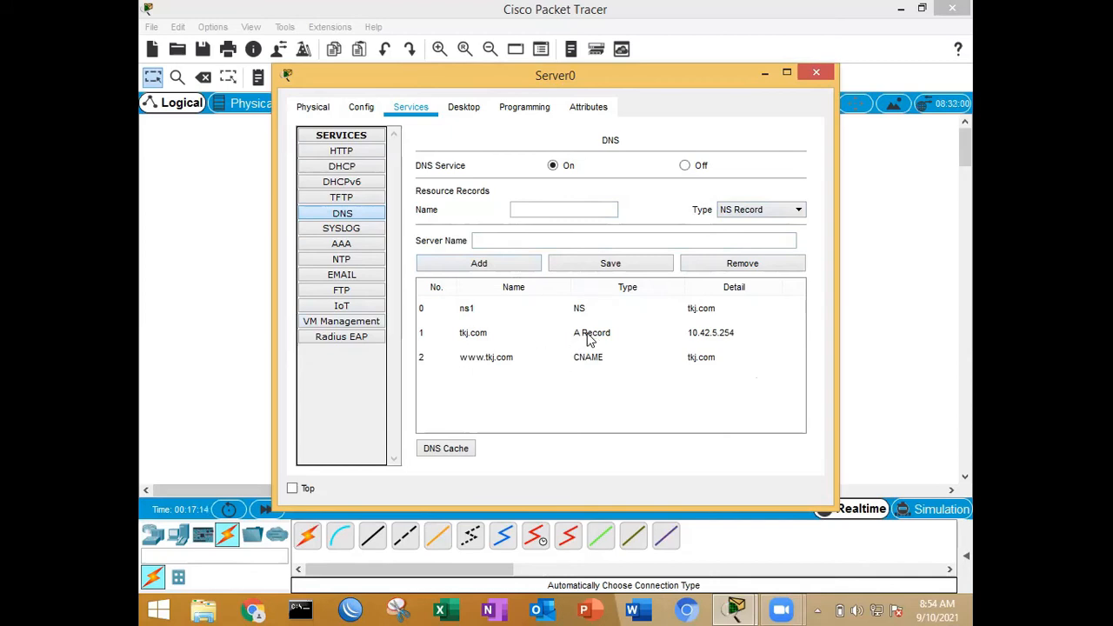
Step: Set the domain name of Server0's email service to tkj.com
click(357, 276)
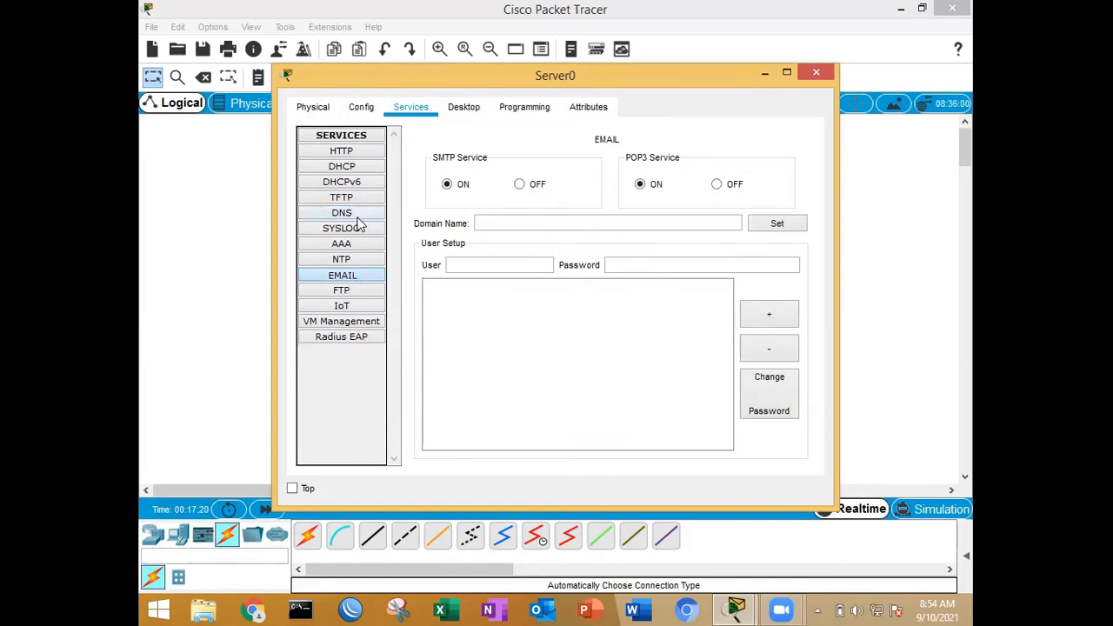
click(350, 151)
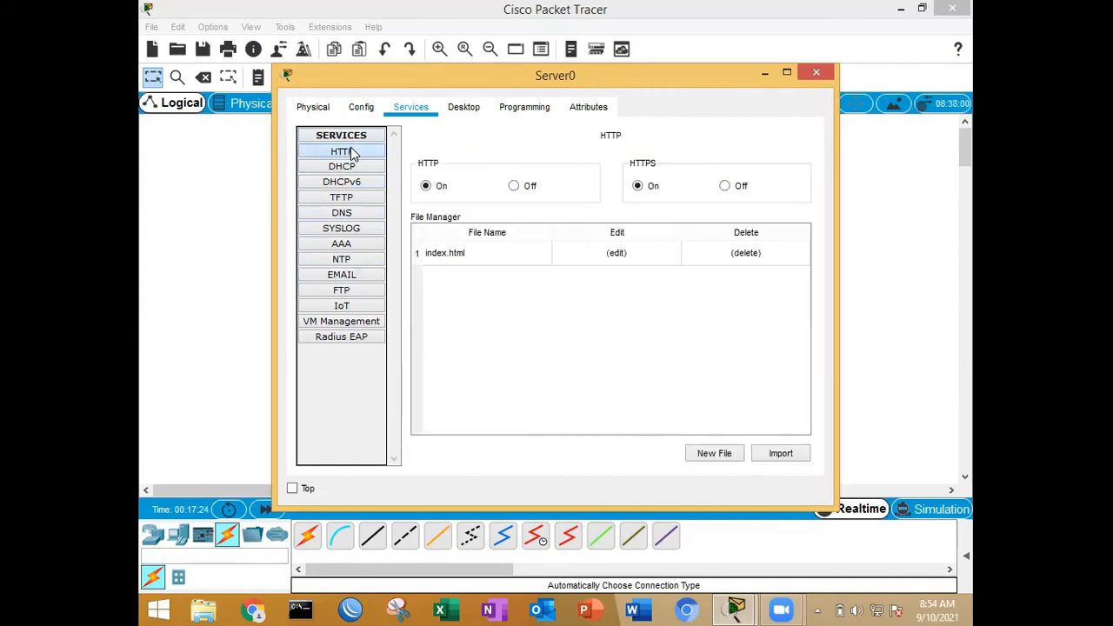
click(356, 217)
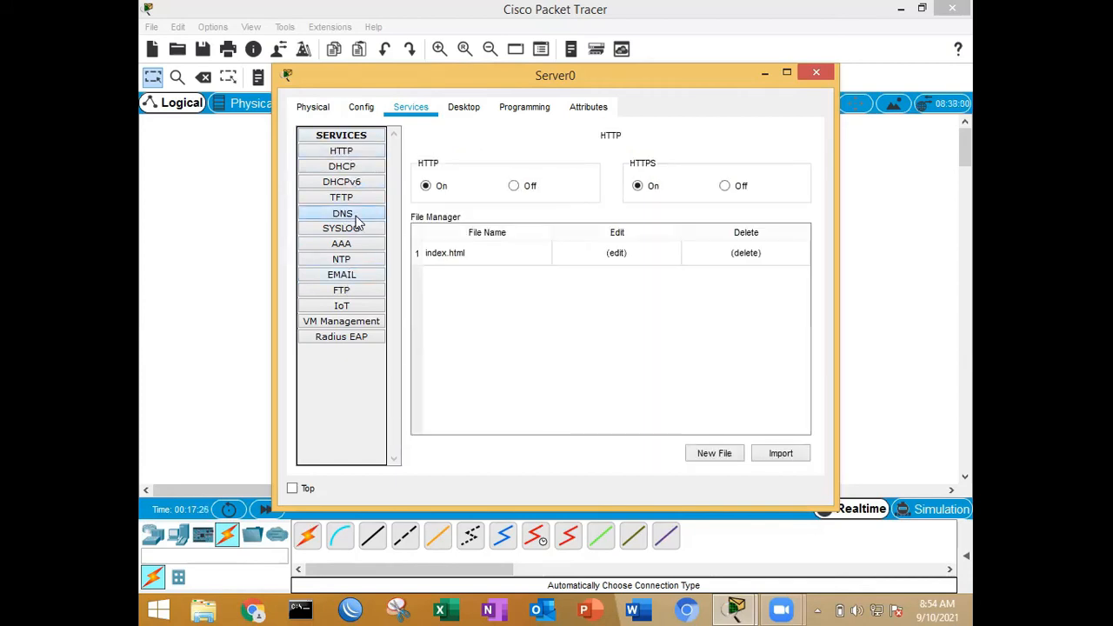
click(350, 275)
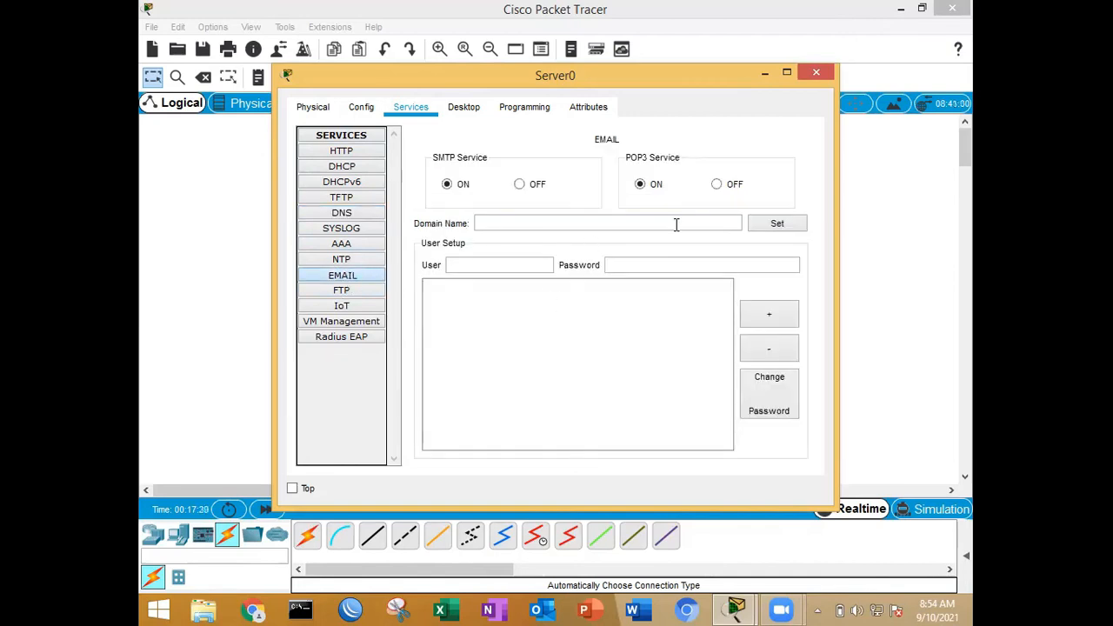
text(tkj.com)
click(777, 225)
text(m)
click(776, 224)
Step: Add the mail account user1 to the email service, filling in its account password
text(user1)
click(614, 267)
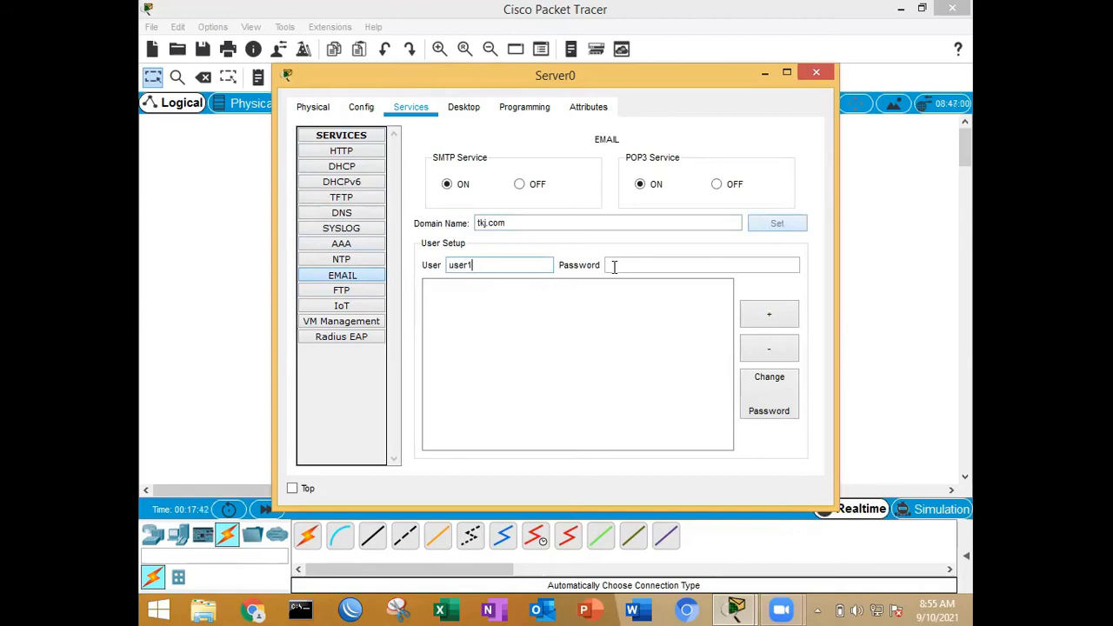
text(a)
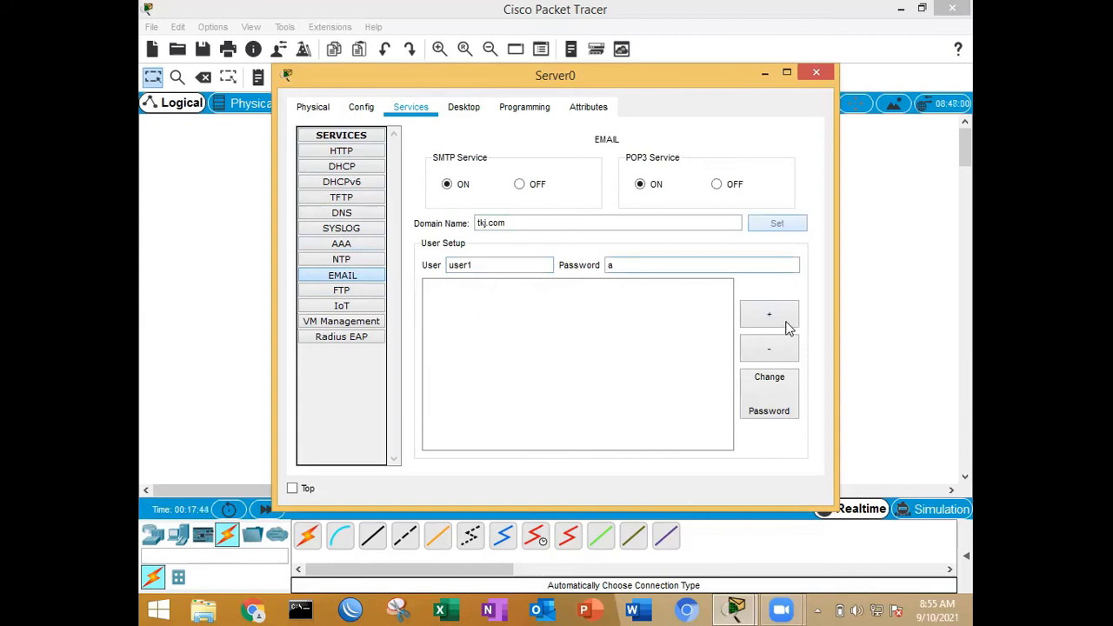
click(786, 325)
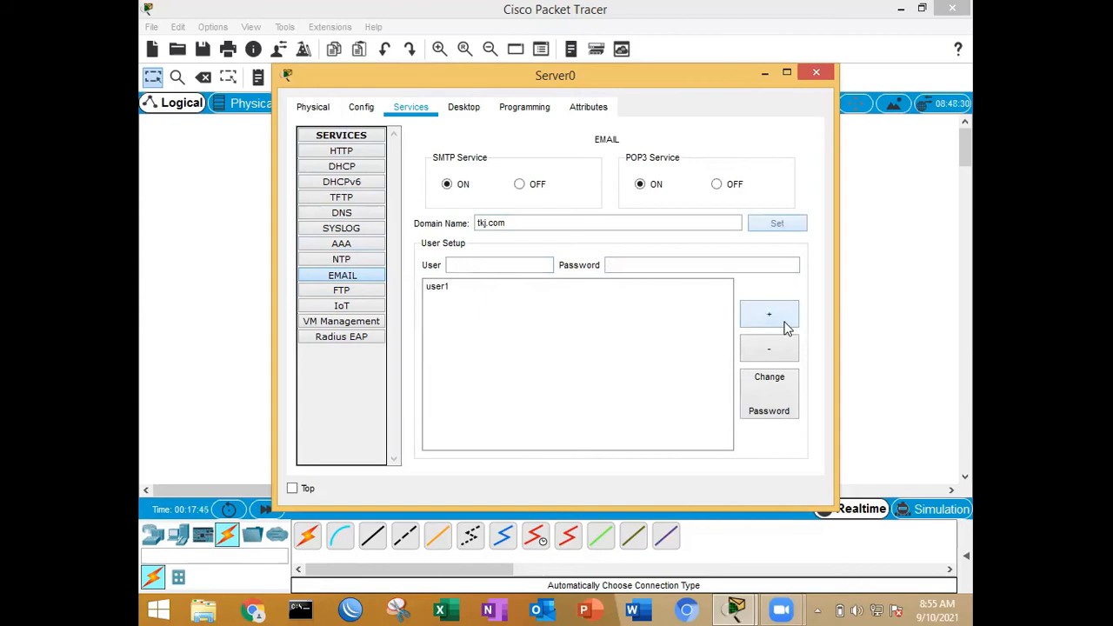
Step: Add a second mail account, user2, to the email service and fill in its account password
click(531, 262)
text(user2)
click(626, 264)
text(a)
click(783, 328)
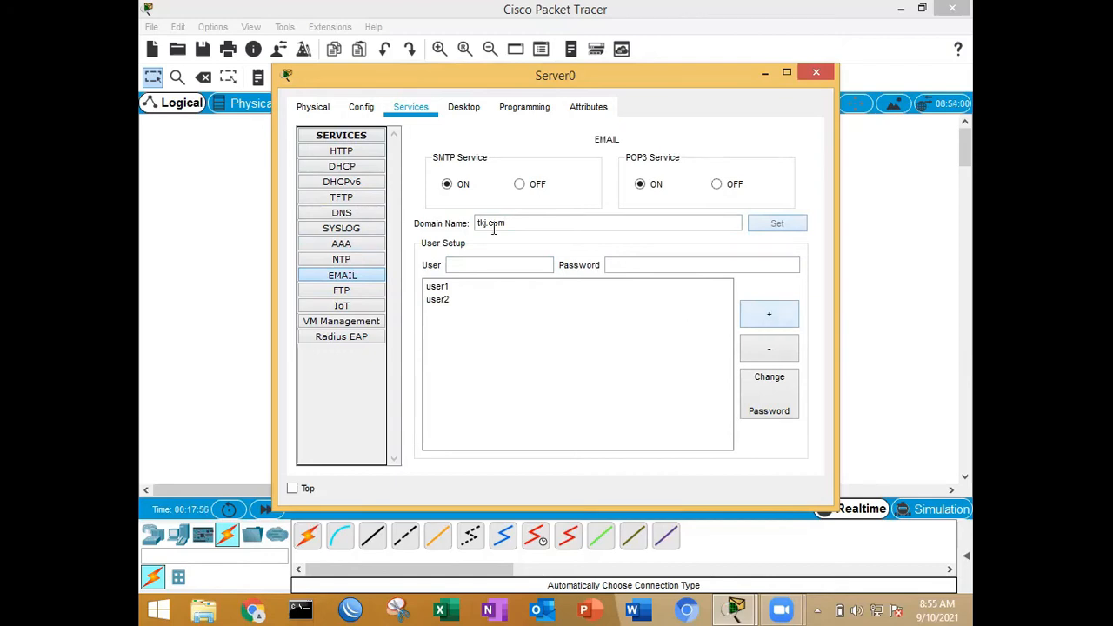
Step: Load tkj.com in Server0's web browser to test the page, and close the browser and the server's window
click(520, 107)
click(458, 109)
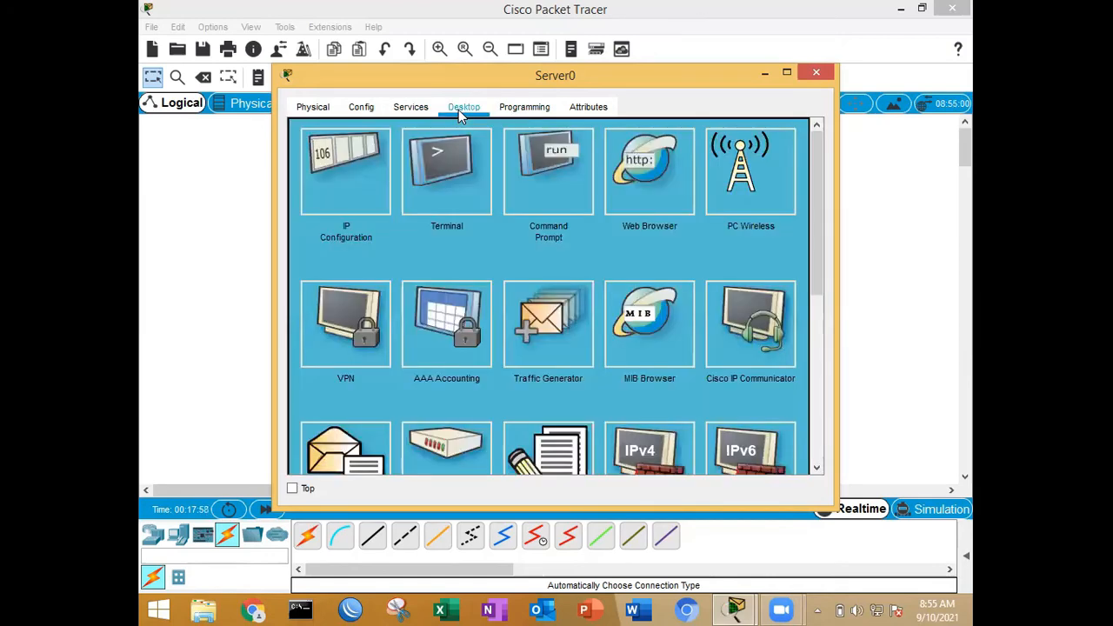
click(643, 173)
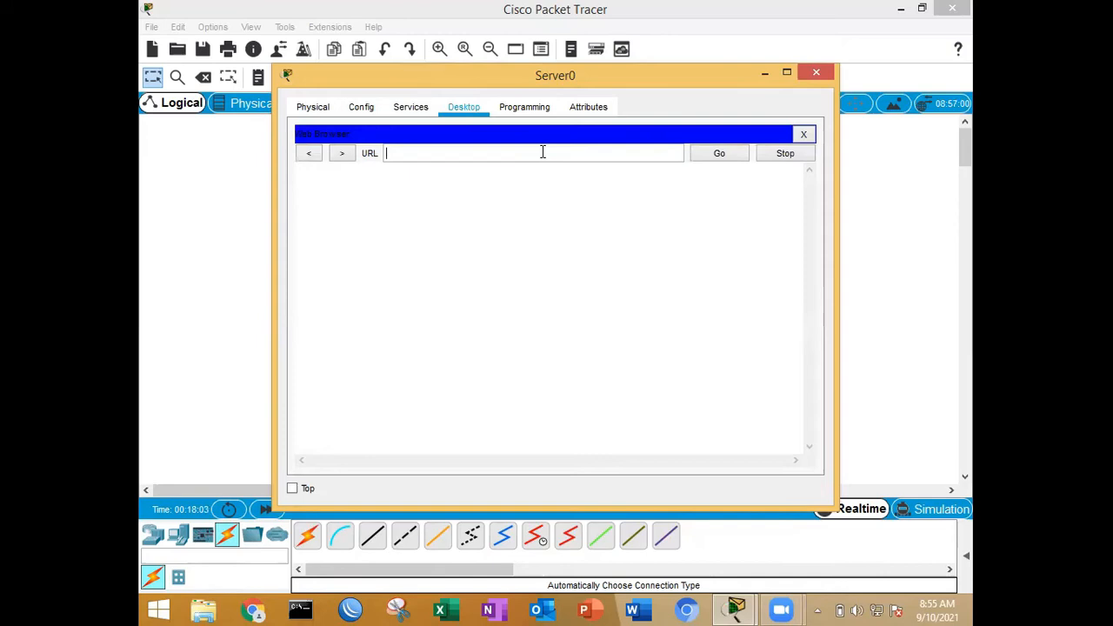
click(543, 153)
text(tkj.com)
click(702, 158)
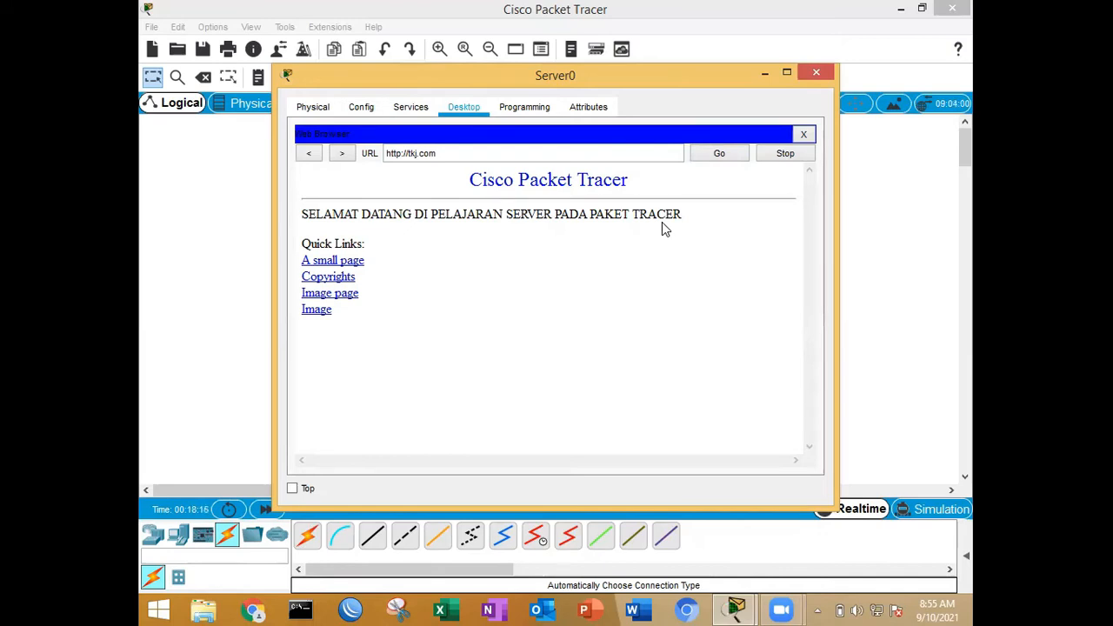
click(805, 135)
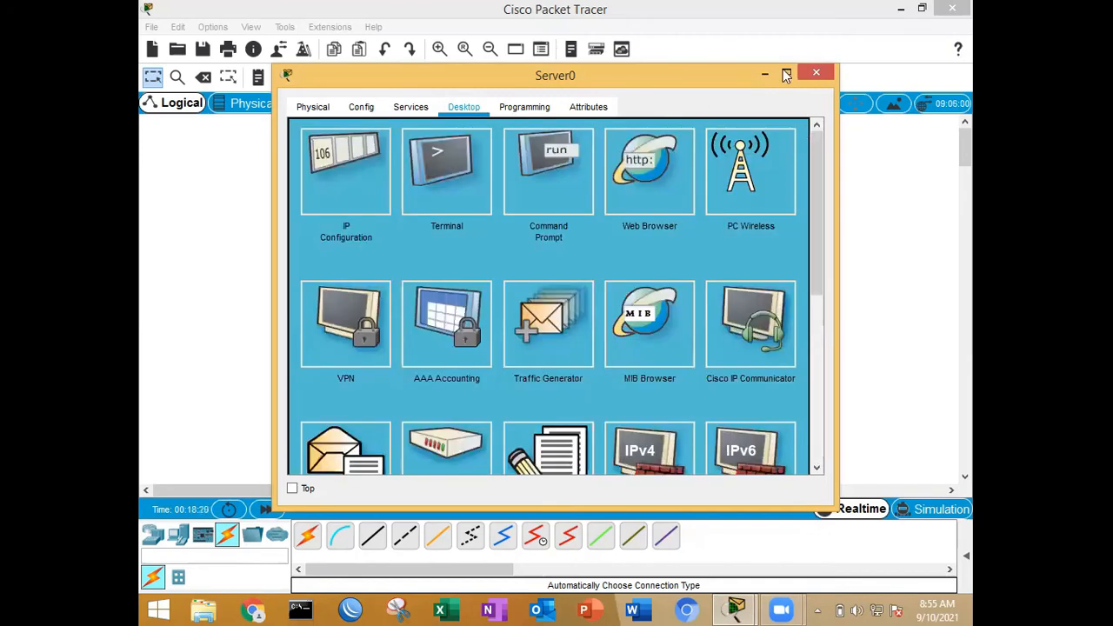
click(815, 74)
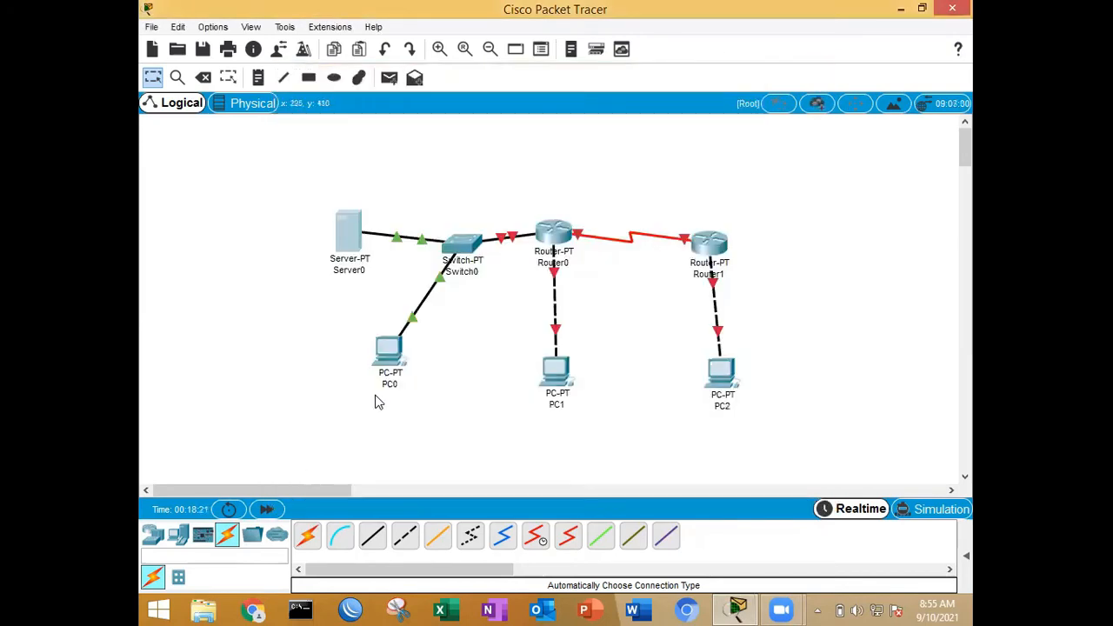
Step: Load tkj.com in PC0's web browser to test access to the server, and close the PC's window
click(389, 344)
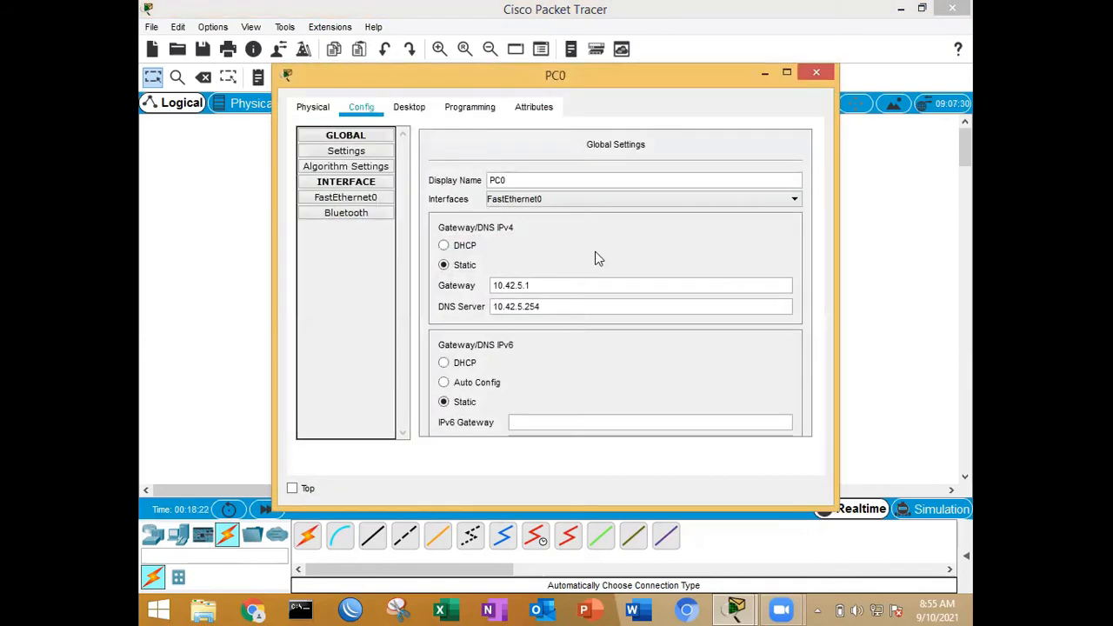
click(410, 109)
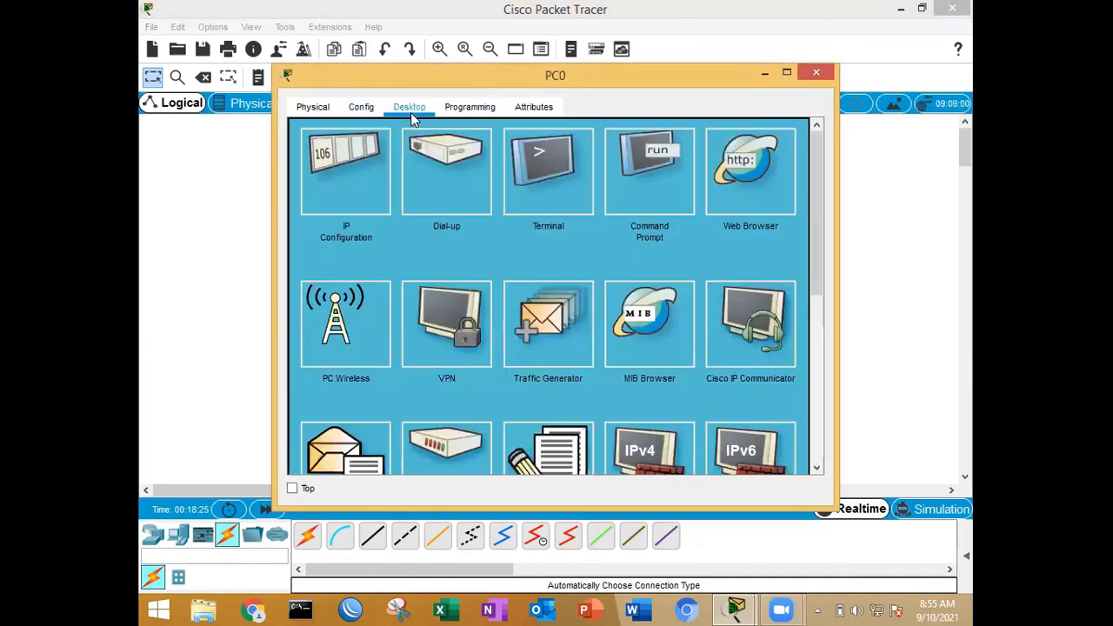
click(761, 173)
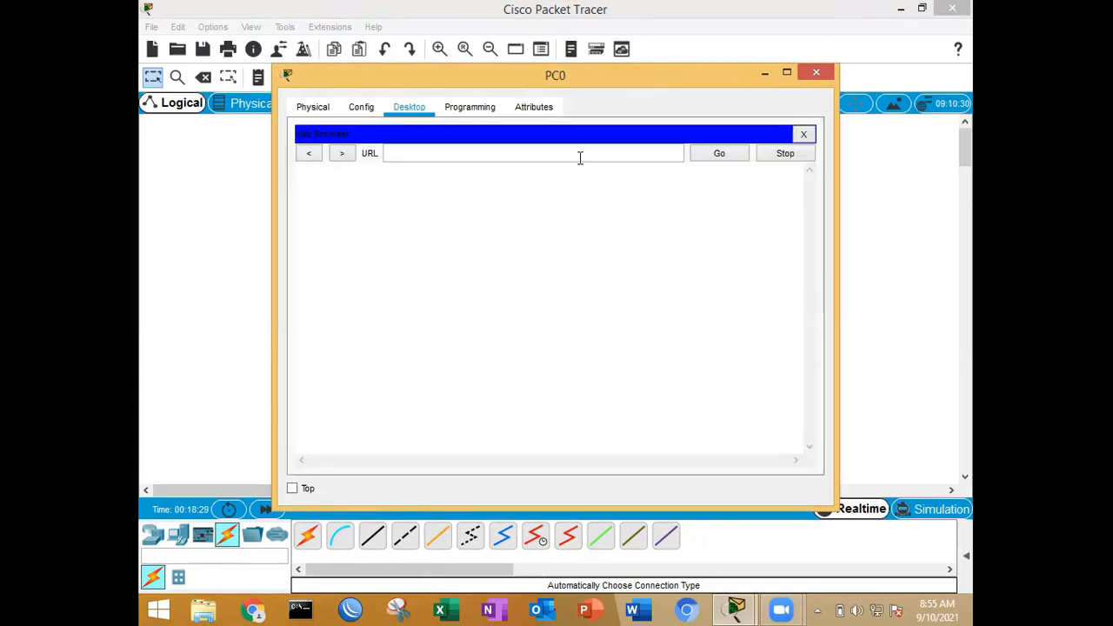
text(tkj.com)
click(730, 156)
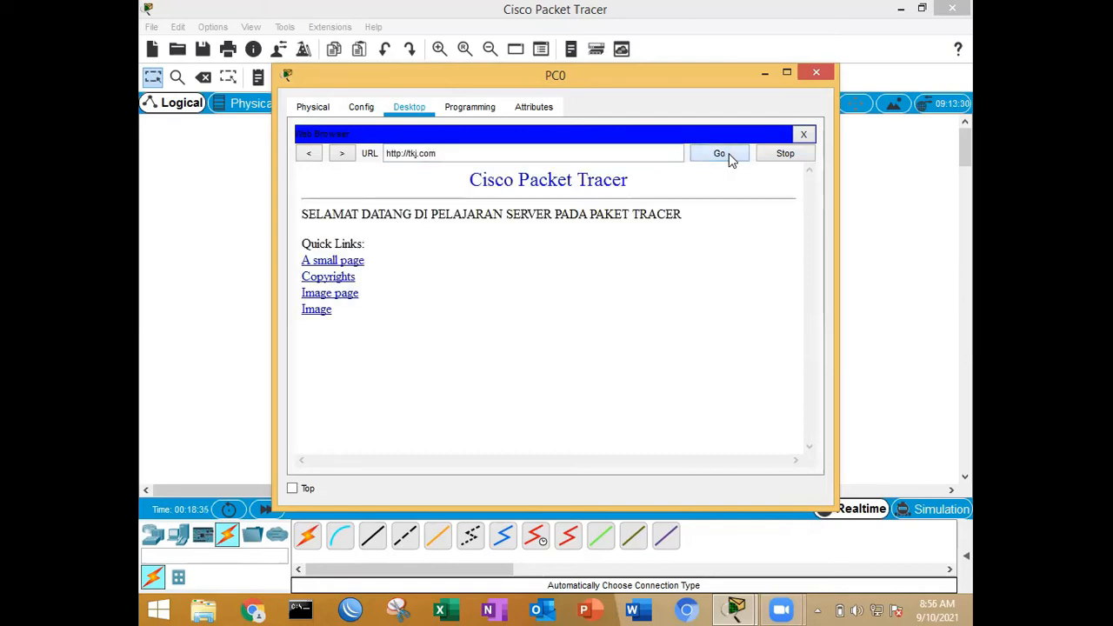
click(818, 73)
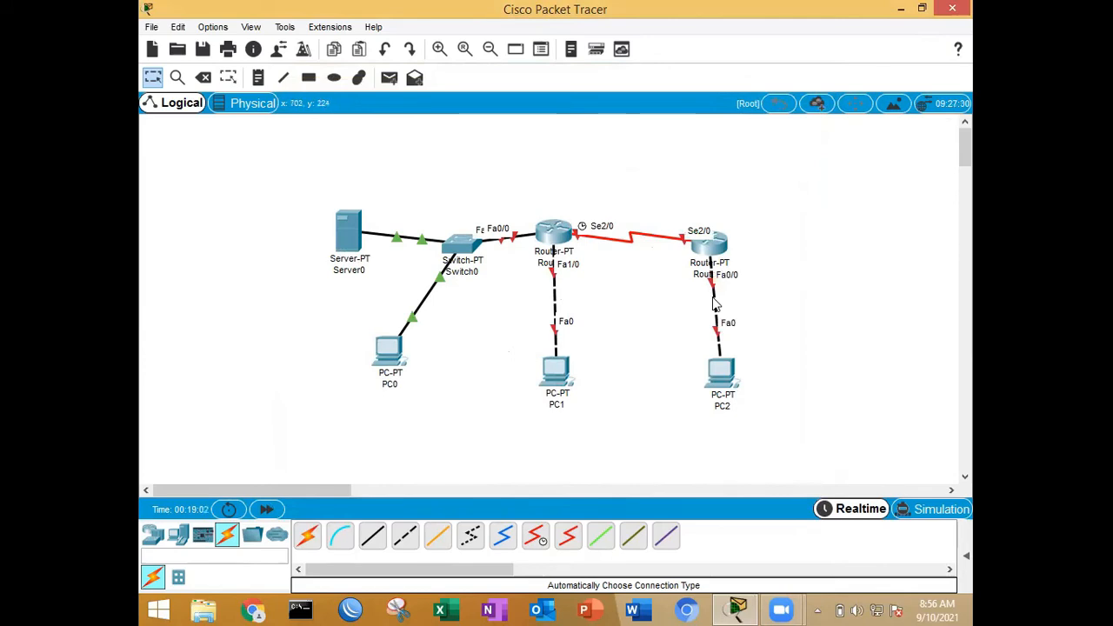
Step: Decline the initial configuration dialog in Router0's command line and enter global configuration mode with en and conf t
click(564, 235)
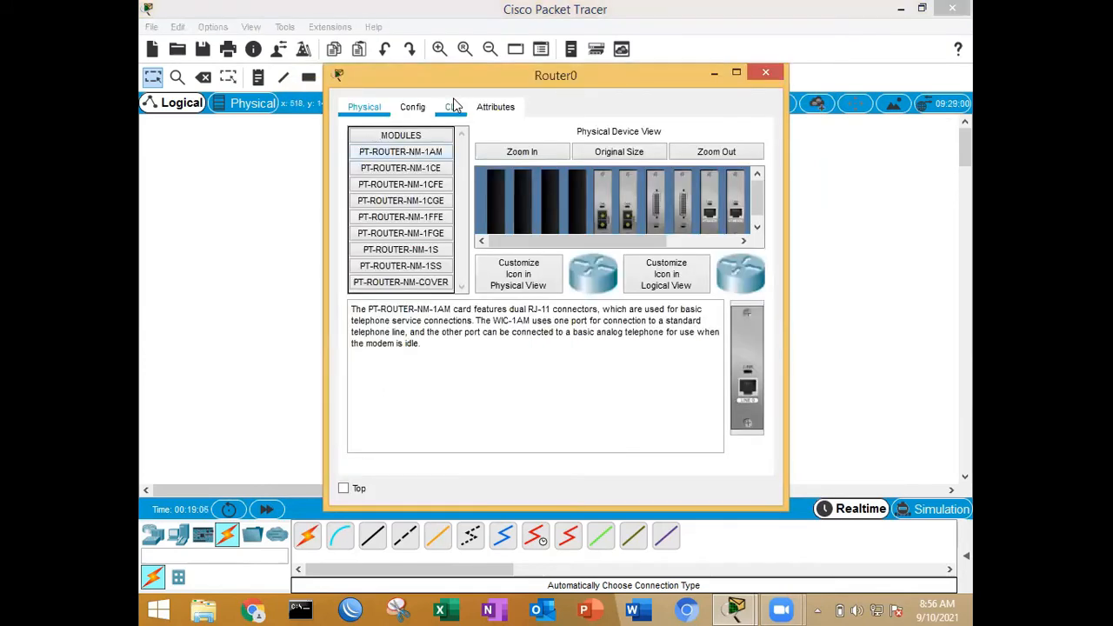
click(454, 105)
text(n)
key(Return)
key(Return)
text(en)
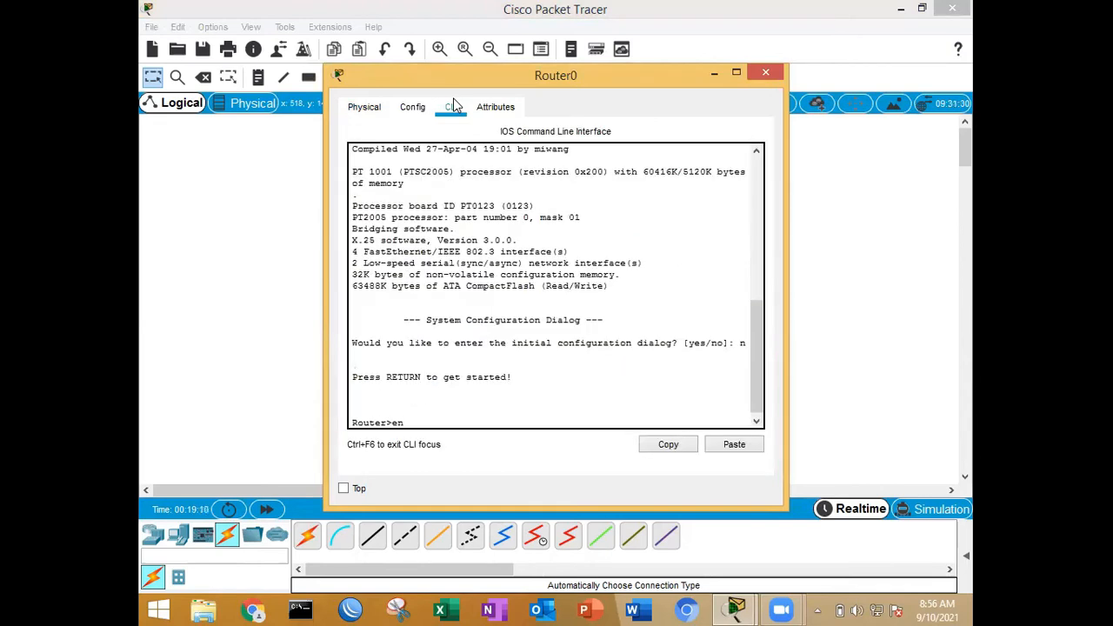
key(Return)
text(conf t)
key(Return)
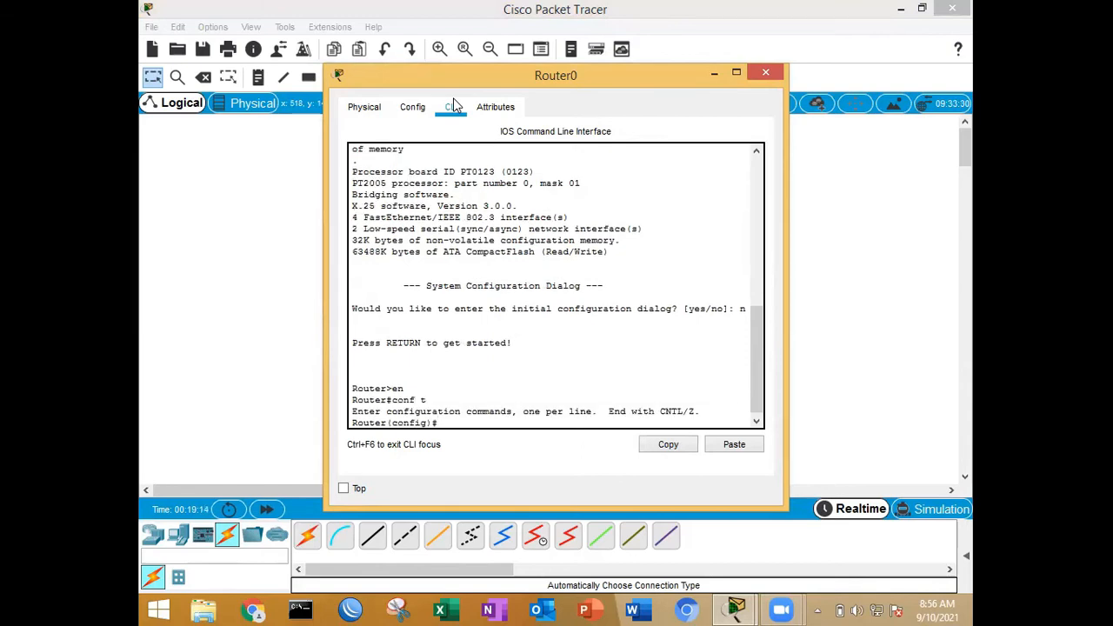
Step: Assign IP address 10.42.5.1 with subnet mask 255.255.255.0 to Router0's fa0/0 interface
text(int fa0/0)
key(Return)
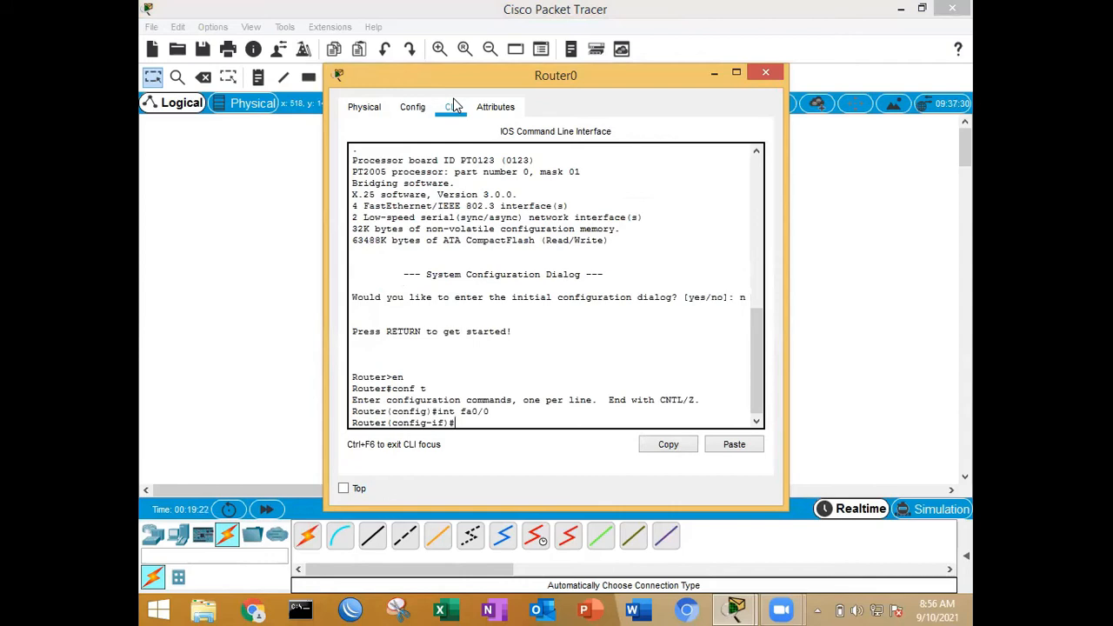
text(ip addr 10.42.5.)
text(1 255.255.255.0)
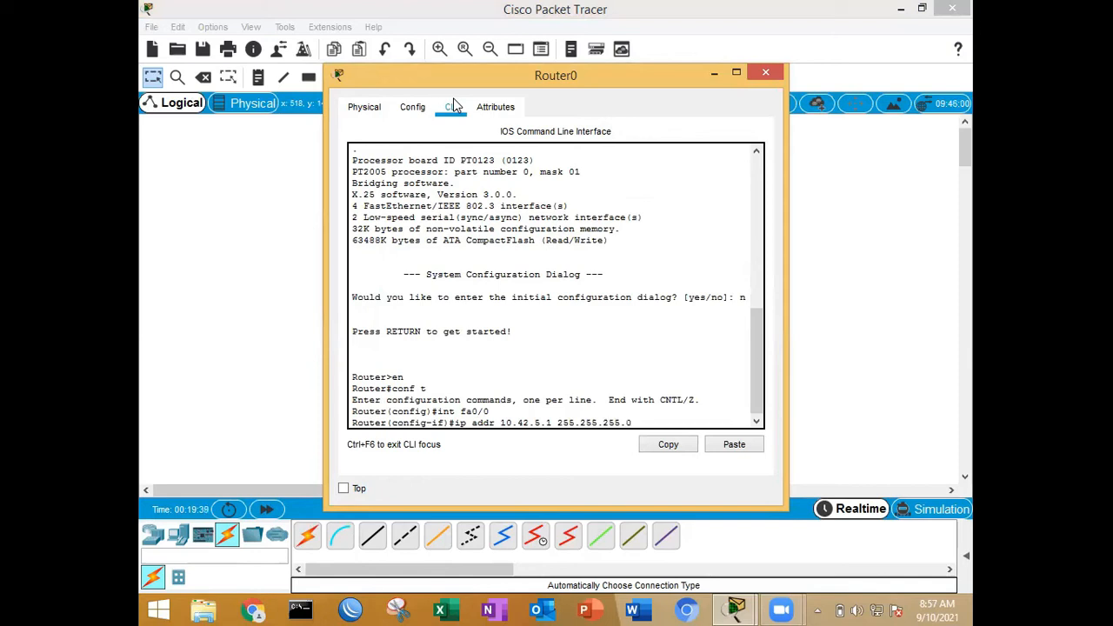
key(Return)
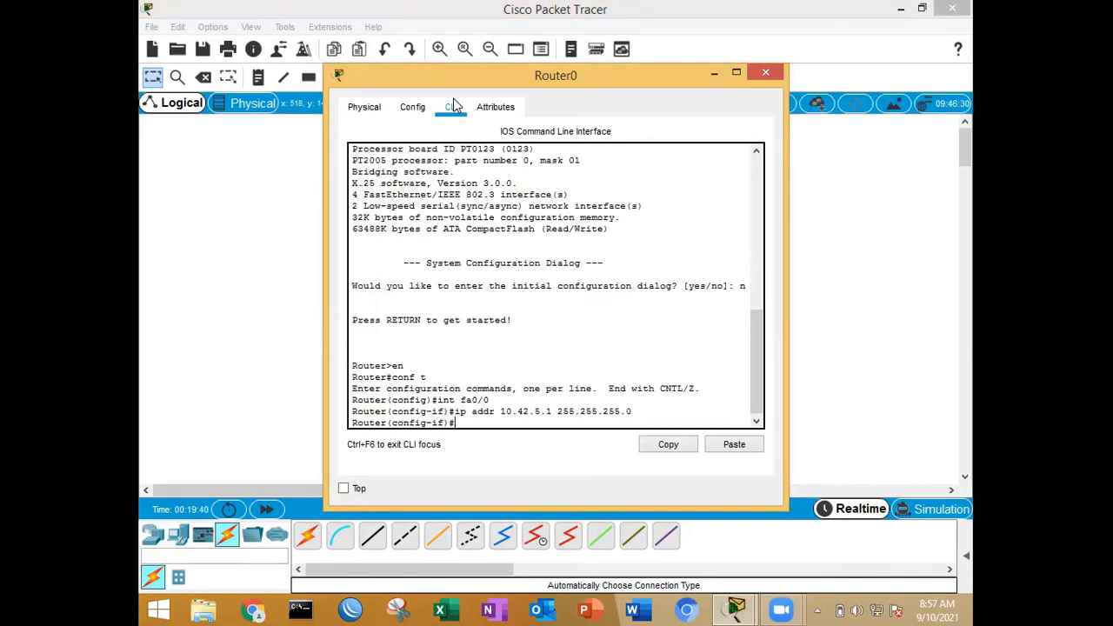
Step: Enable Router0's fa0/0 interface with no sh
text(no sh)
key(Return)
Step: Assign IP address 192.168.0.1 with subnet mask 255.255.255.0 to Router0's fa1/0 interface
key(Return)
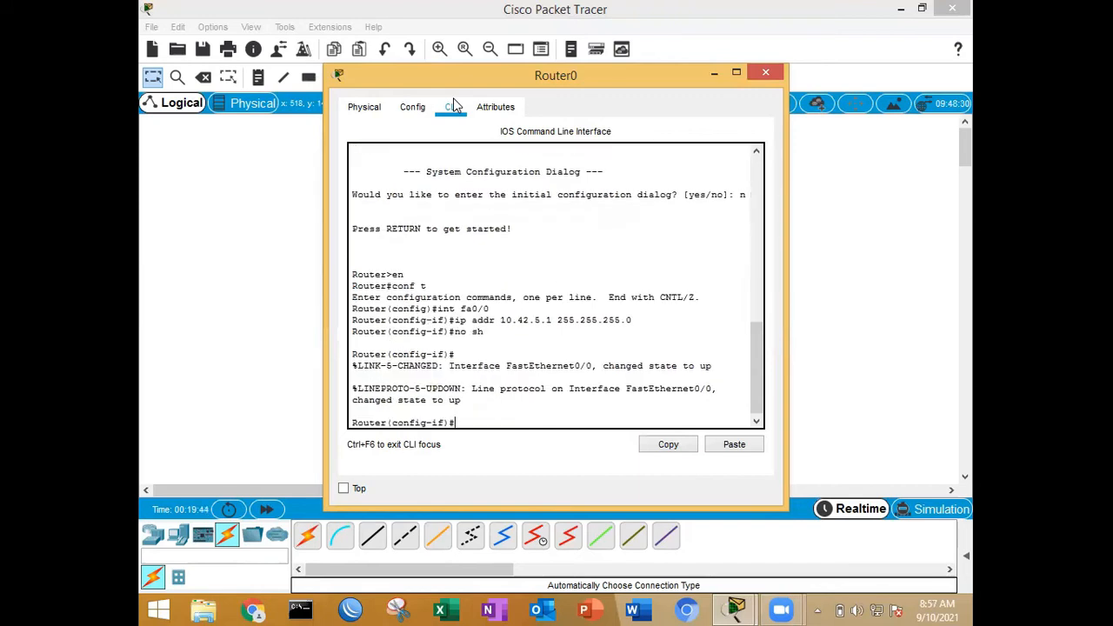
text(int fa1/0)
key(Return)
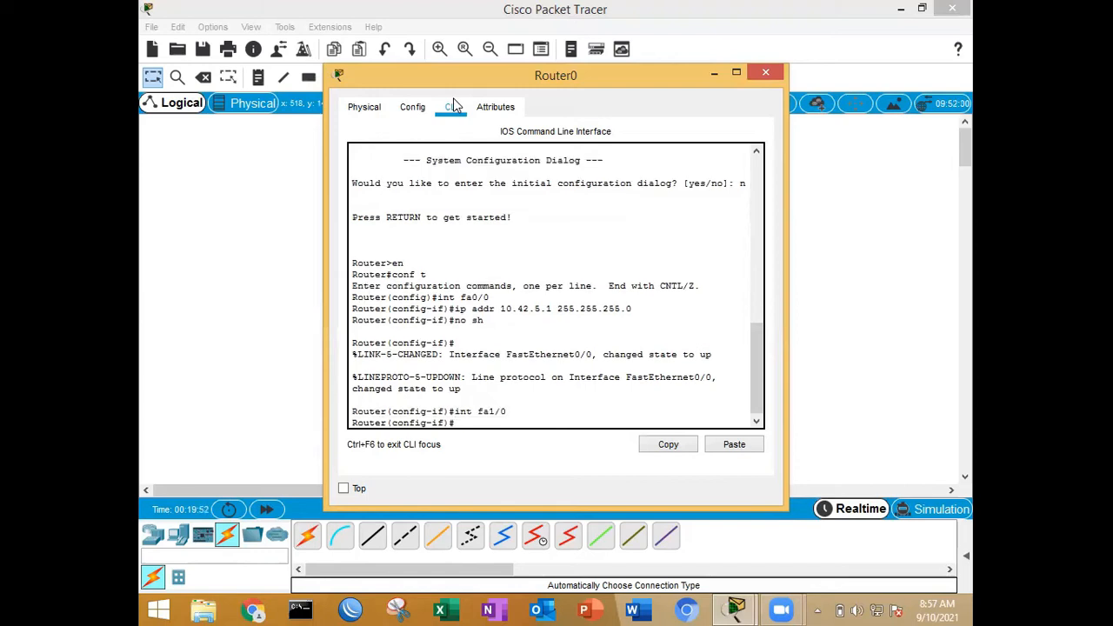
text(ip addr 192.168.0.1 255.255.255.0)
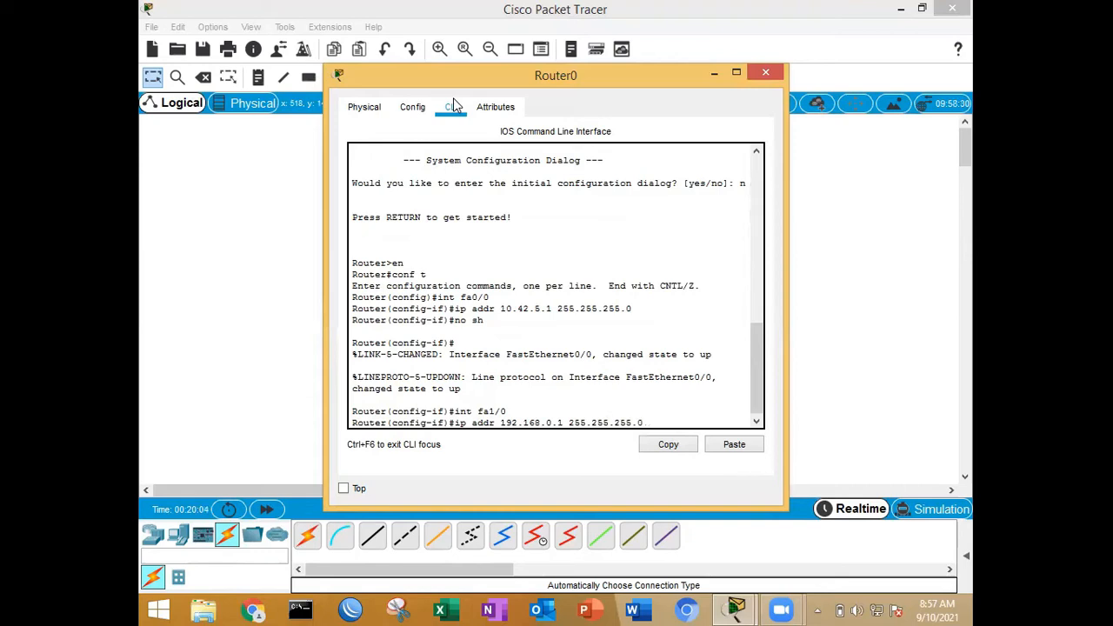
key(Return)
Step: Enable Router0's fa1/0 interface with no sh, exit interface configuration mode and close the router's window
text(no sh)
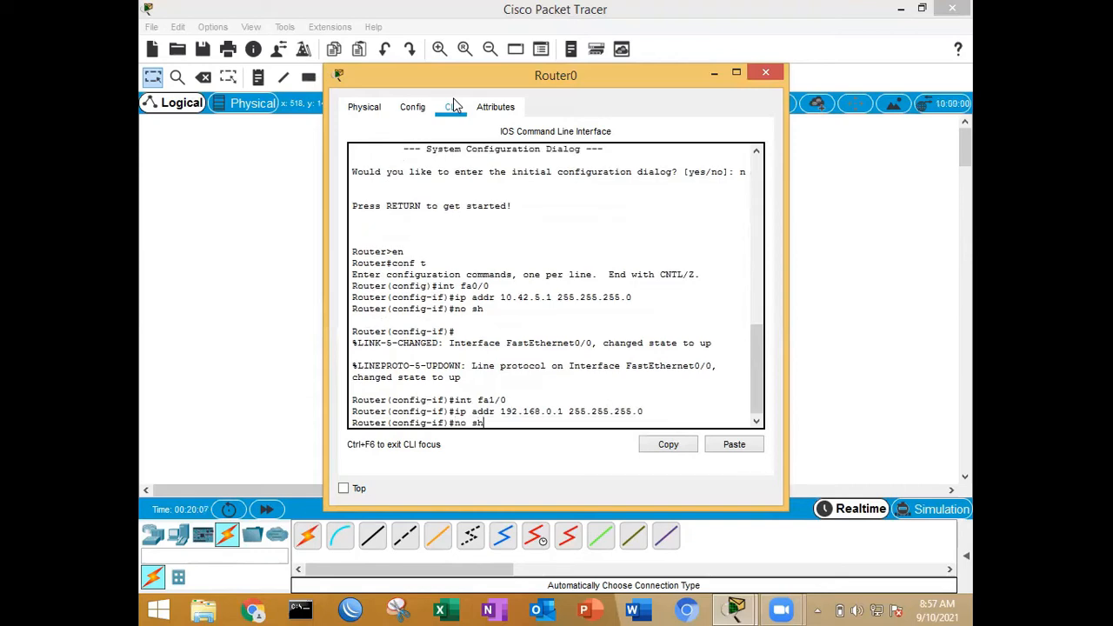
key(Return)
key(Return)
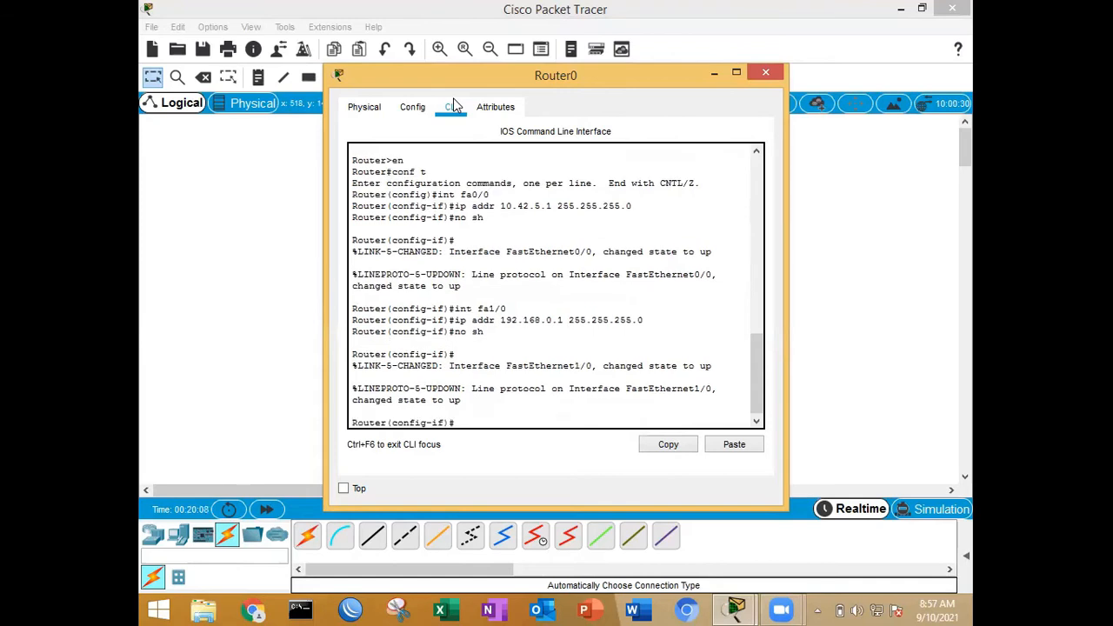
text(ex)
key(Return)
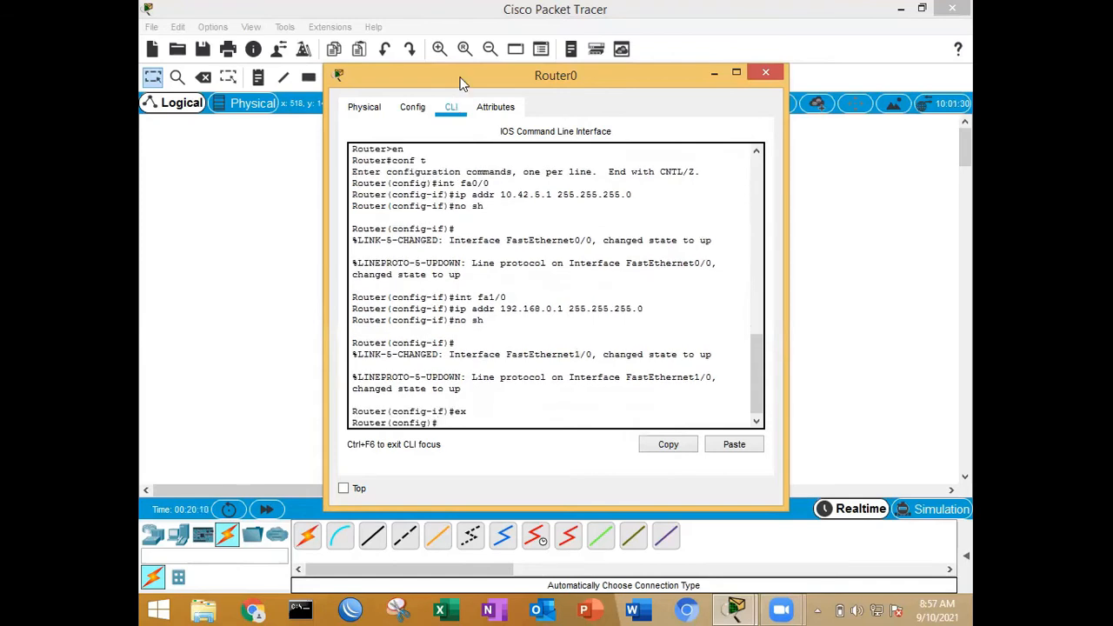
click(766, 73)
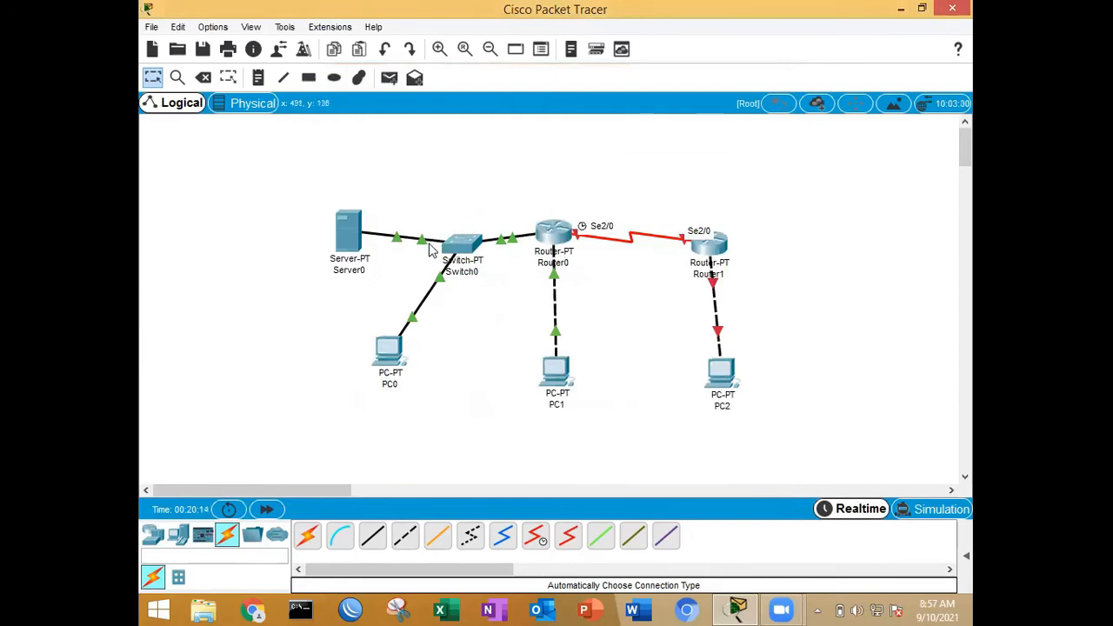
Step: Reopen Router0's command line and assign IP address 11.11.11.1 with subnet mask 255.255.255.0 to its se2/0 interface
click(554, 233)
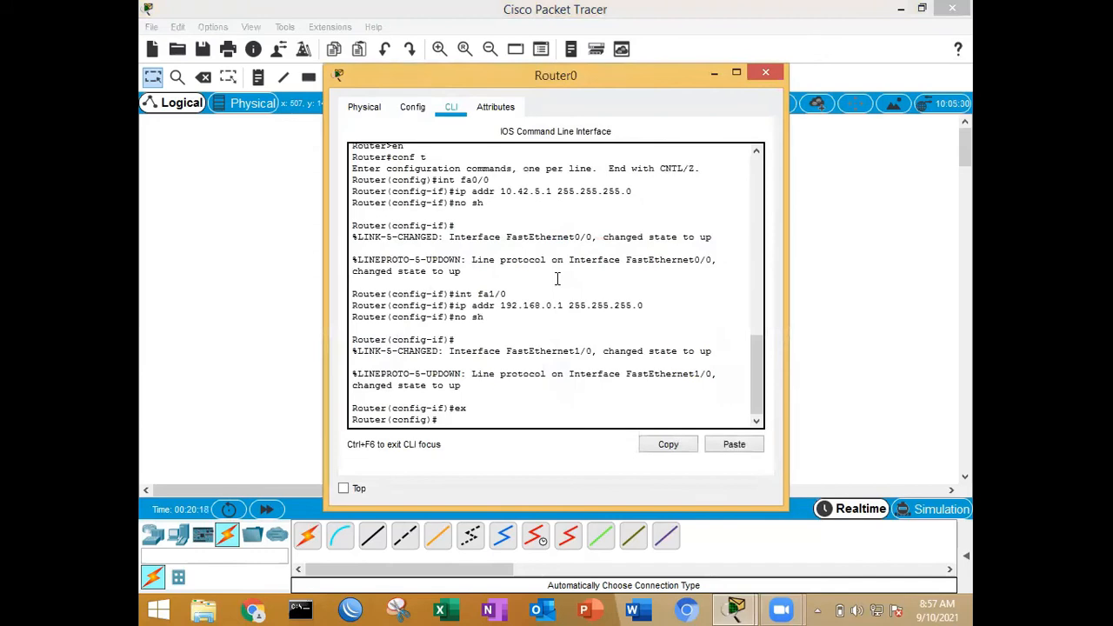
text(int se2/0)
key(Return)
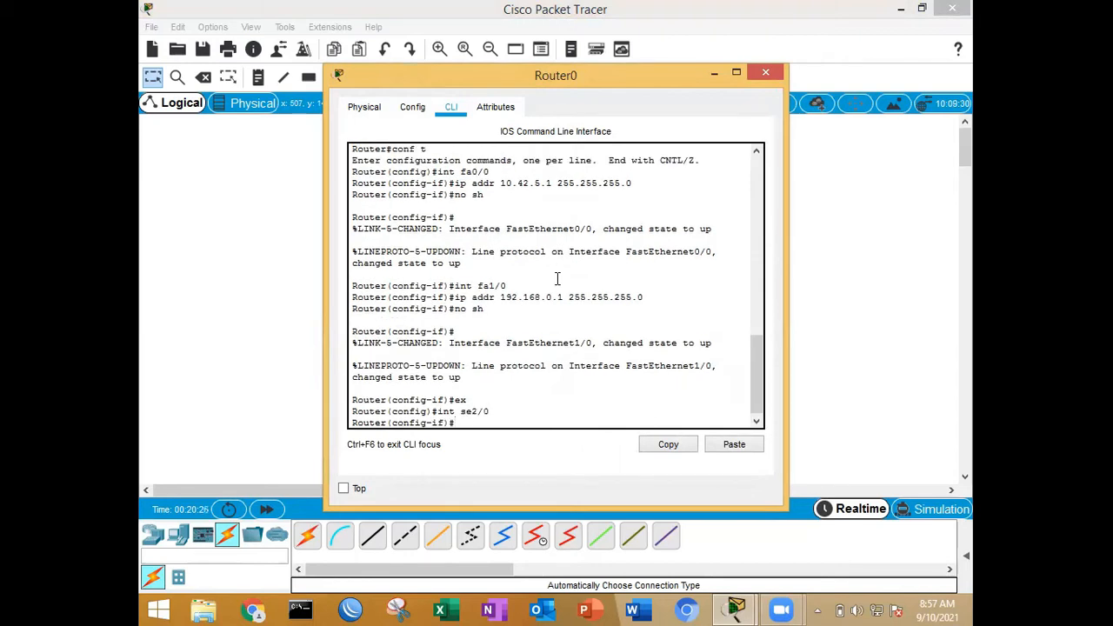
text(ip addr 11.11.11.1 255.255.255.0)
key(Return)
Step: Enable Router0's se2/0 interface with no sh, exit interface configuration mode and close the router's window
text(no sh)
key(Return)
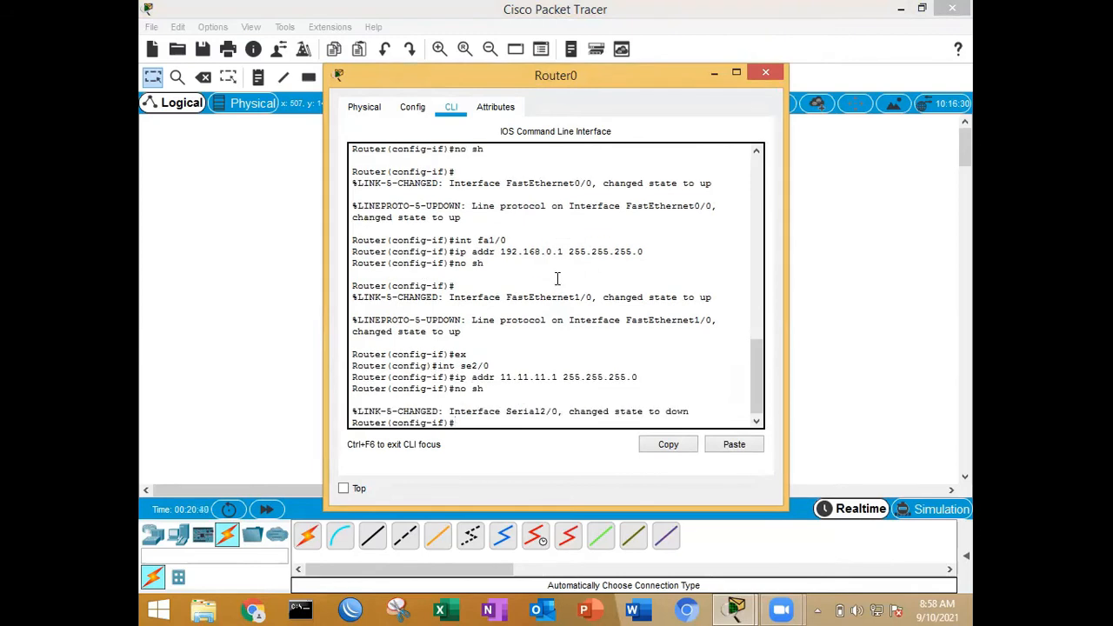
text(ex)
key(Return)
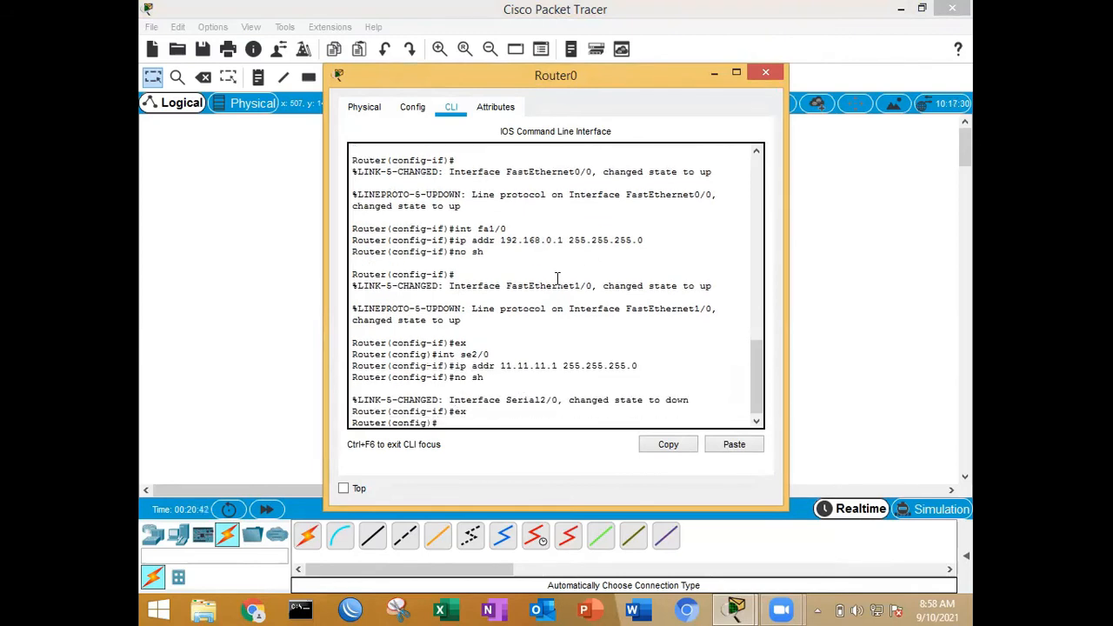
click(768, 72)
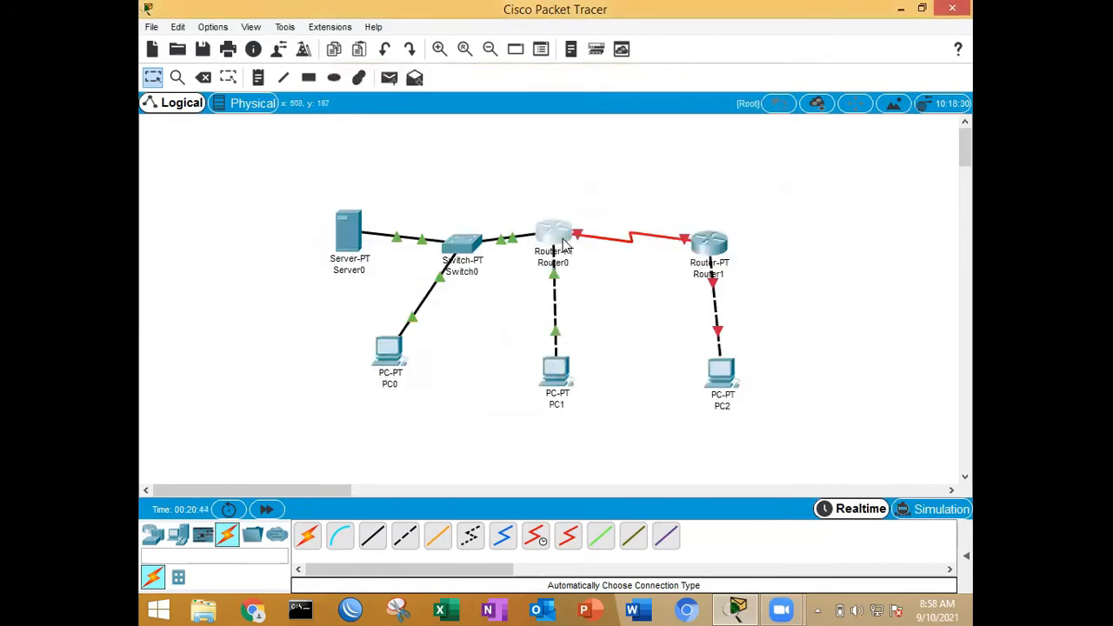
Step: Decline the initial configuration dialog in Router1's command line and enter global configuration mode with en and conf t
mouse_move(663, 243)
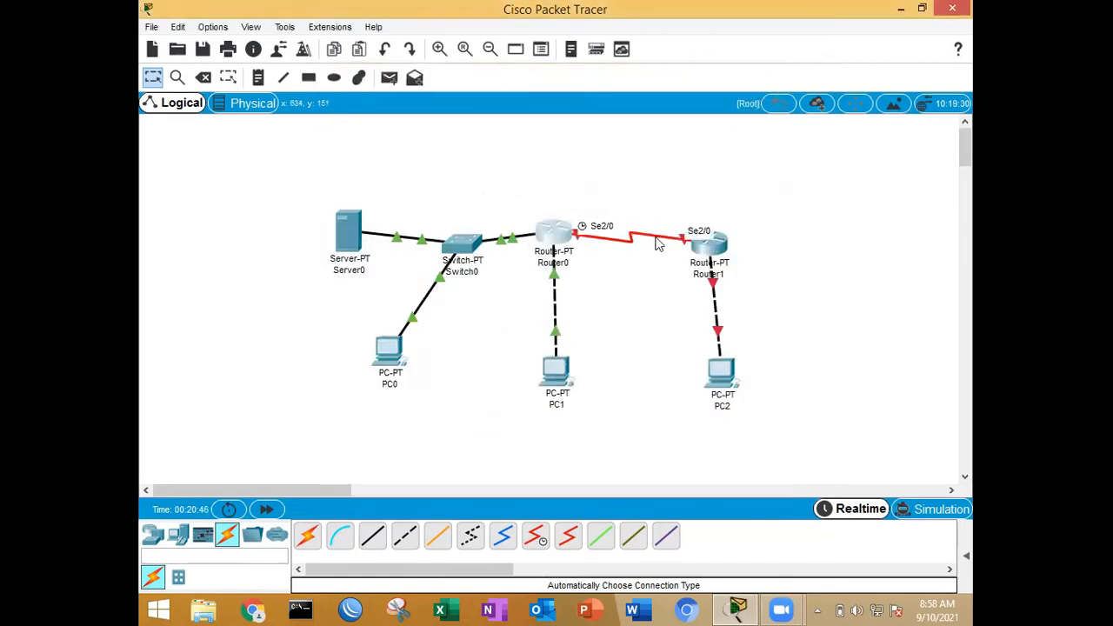
click(719, 258)
click(454, 108)
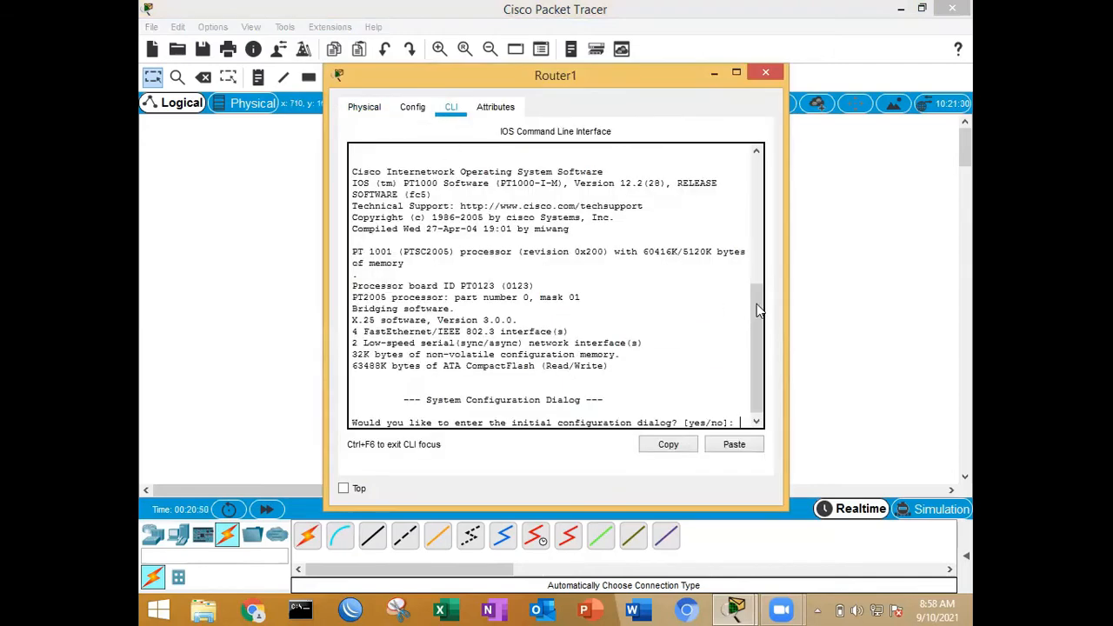
text(n)
key(Return)
key(Return)
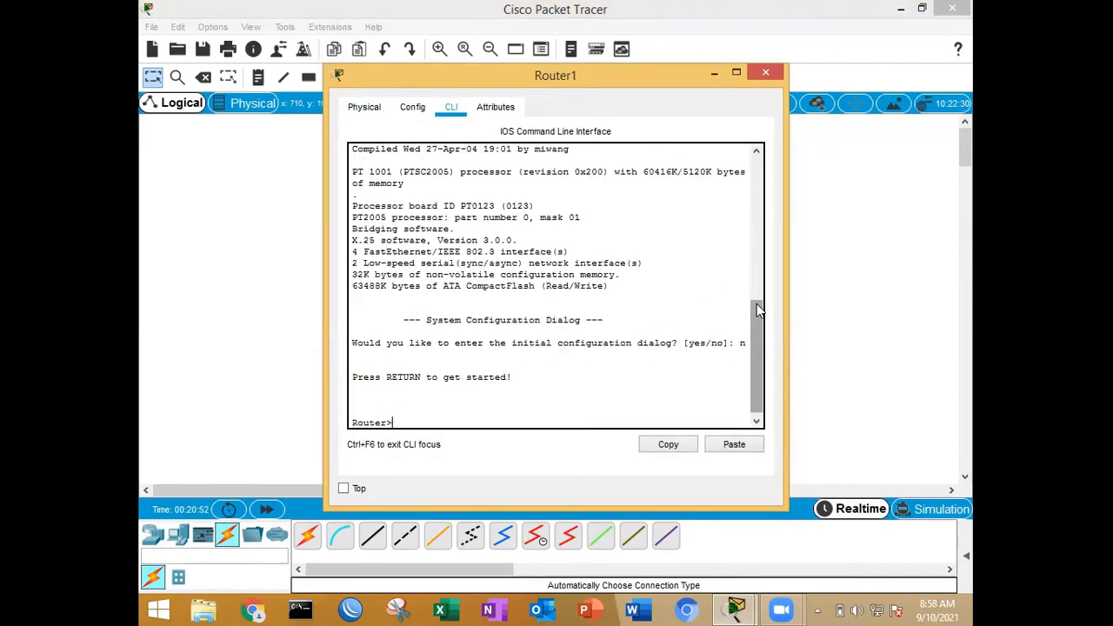
text(en)
key(Return)
text(conf t)
key(Return)
Step: Assign IP address 11.11.11.2 with subnet mask 255.255.255.0 to Router1's se2/0 interface
text(int se2/)
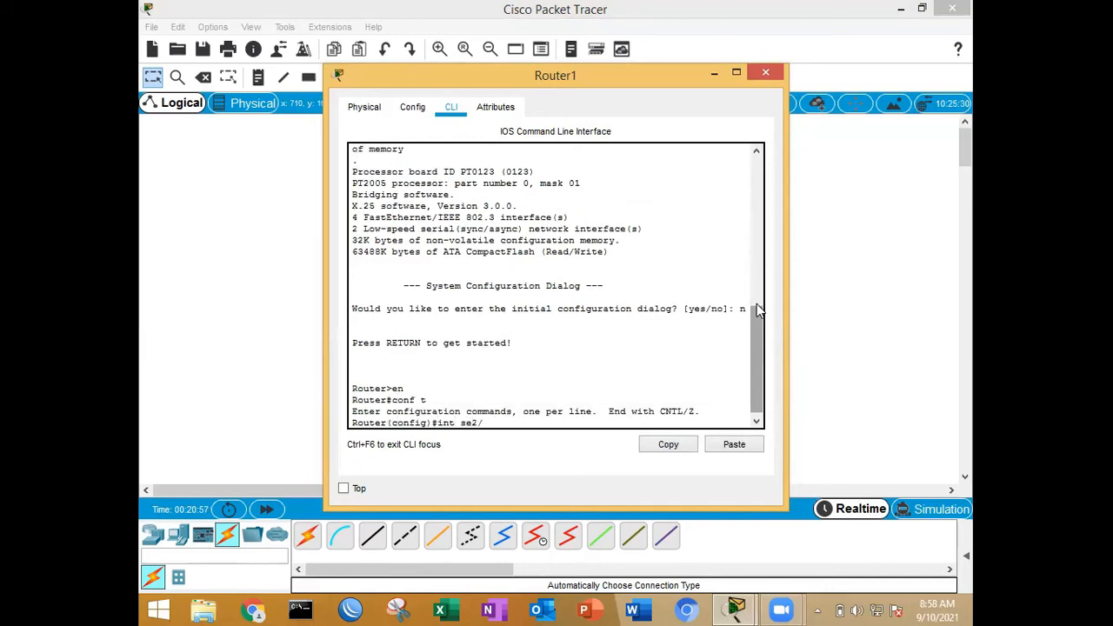
text(0)
key(Return)
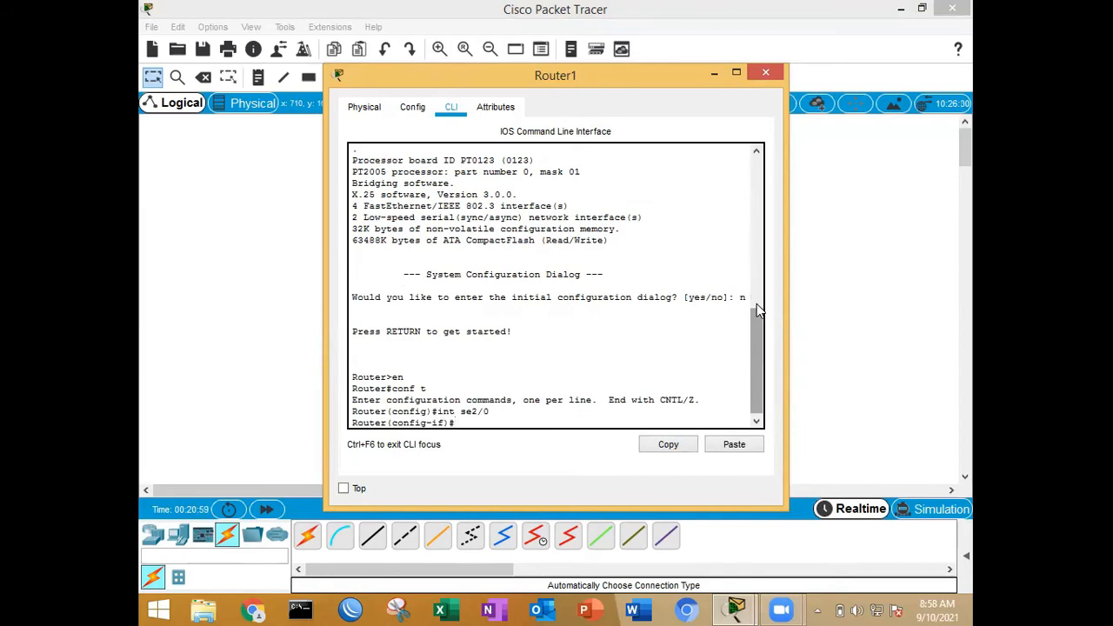
text(ip addr 11.11.11.2 255.255.255.0)
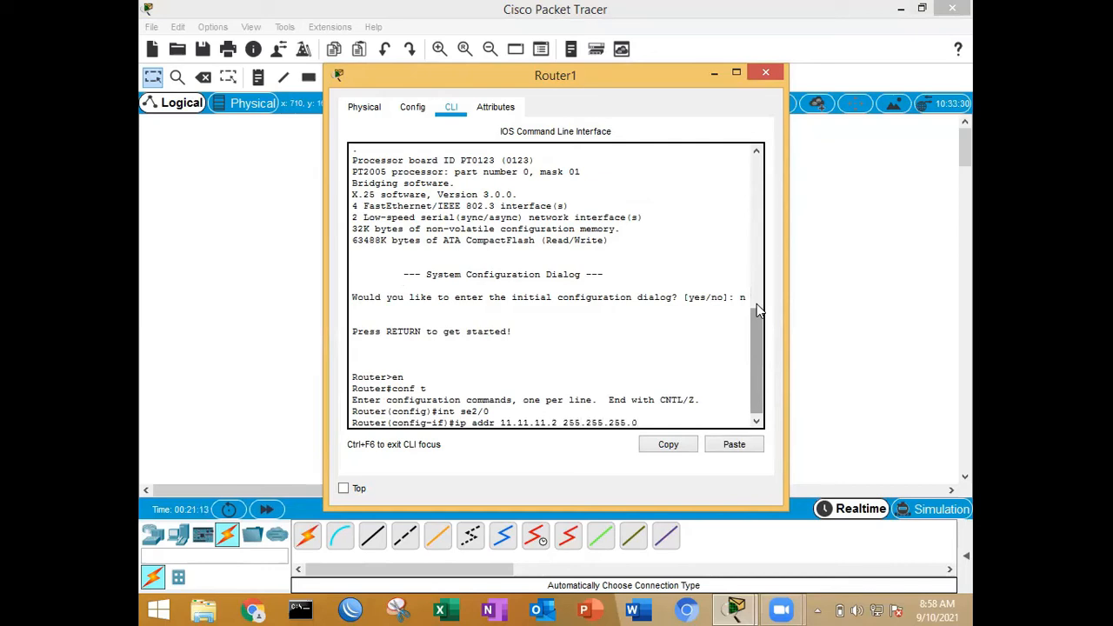
key(Return)
Step: Try to set the clock rate of Router1's se2/0 interface to 9600
text(clo)
key(Tab)
text(ra)
key(Tab)
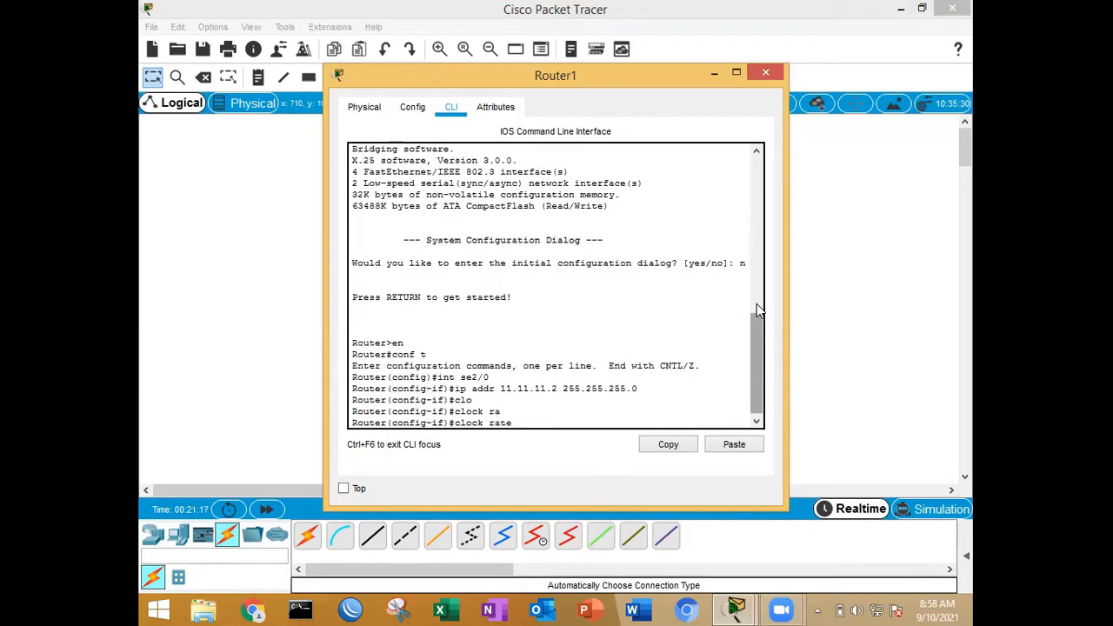
text(9600)
key(Return)
Step: Enable Router1's se2/0 interface with no sh
text(no sh)
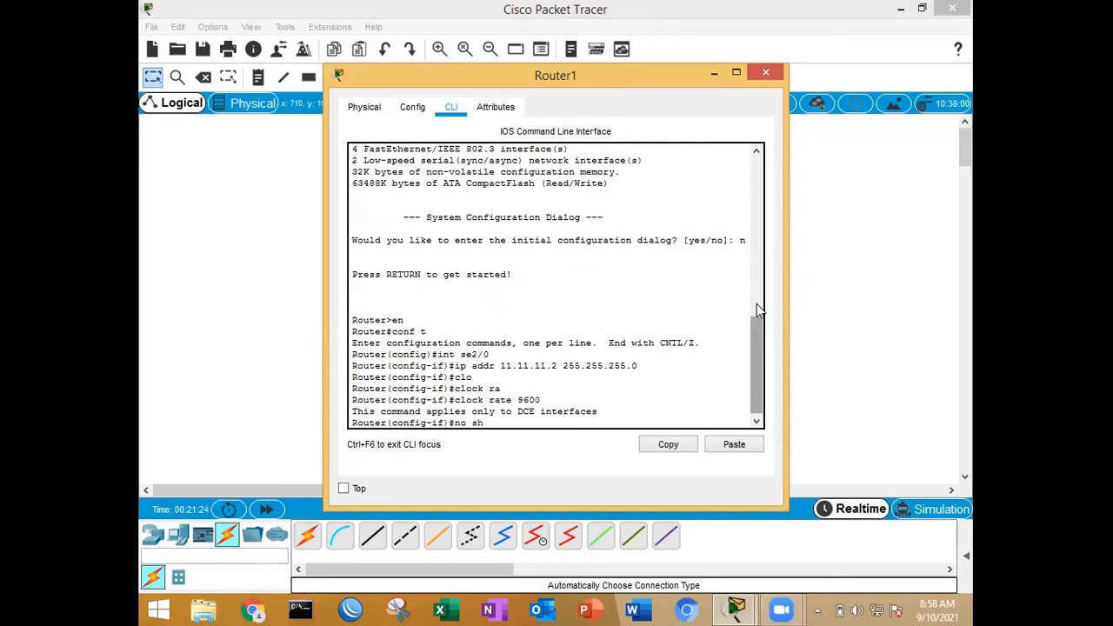
key(Return)
Step: Assign IP address 192.168.1.1 with subnet mask 255.255.255.0 to Router1's fa0/0 interface
key(Return)
text(in)
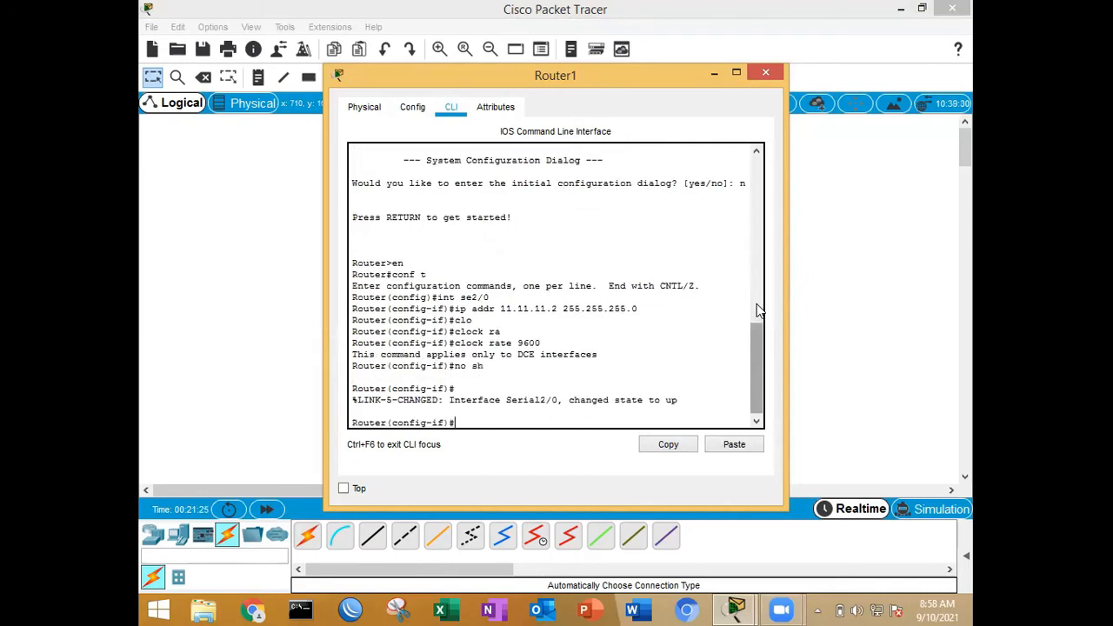
text(t fa0/0)
key(Return)
text(ip addr )
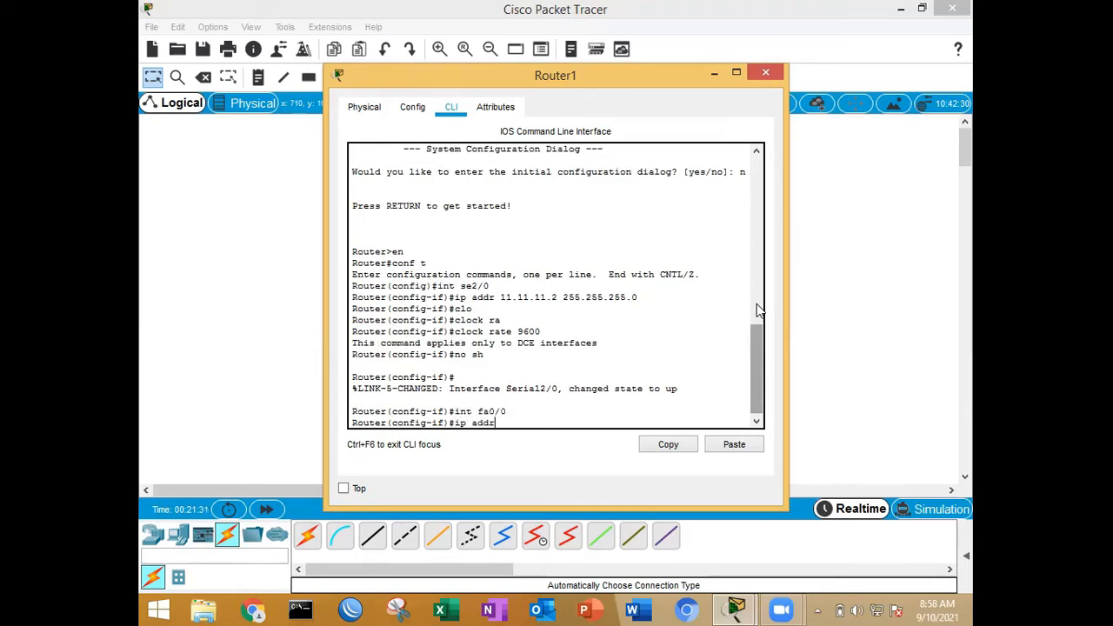
text(192.168.1.)
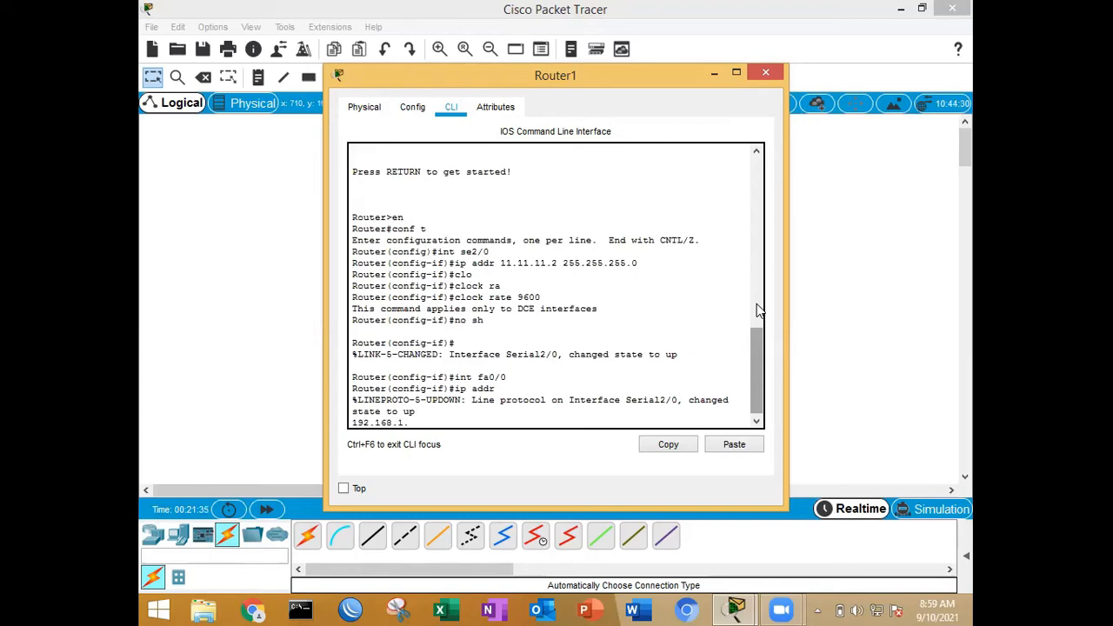
text(1 255)
text(.255.2)
text(55.255.0)
key(Return)
Step: Enable Router1's fa0/0 interface with no sh, exit interface configuration mode and close the router's window
text(no sh)
key(Return)
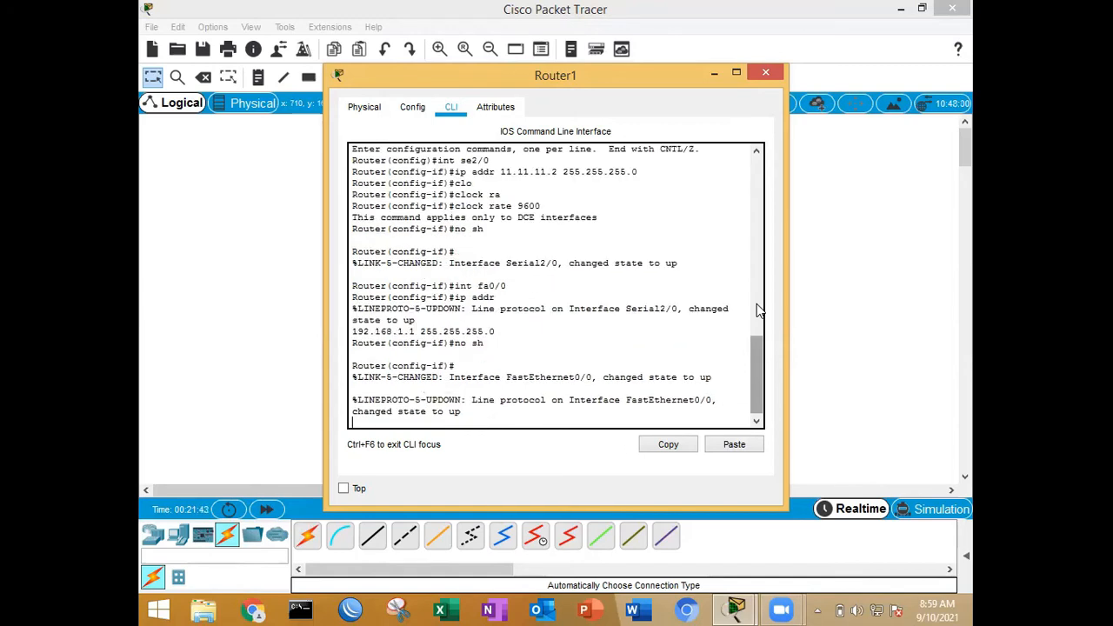
text(ex)
key(Return)
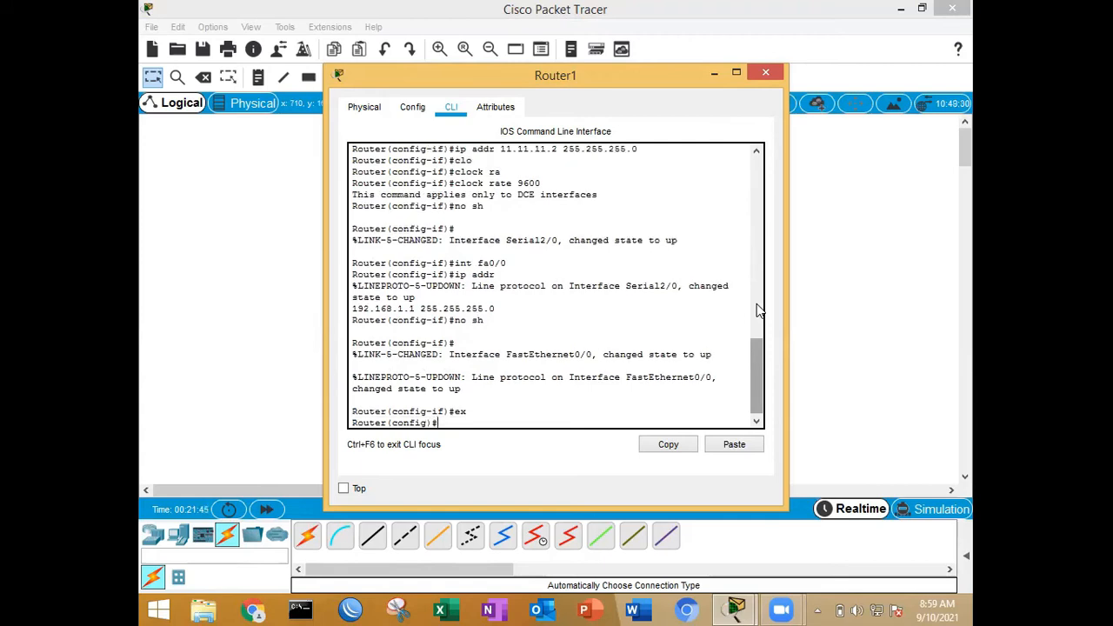
click(764, 75)
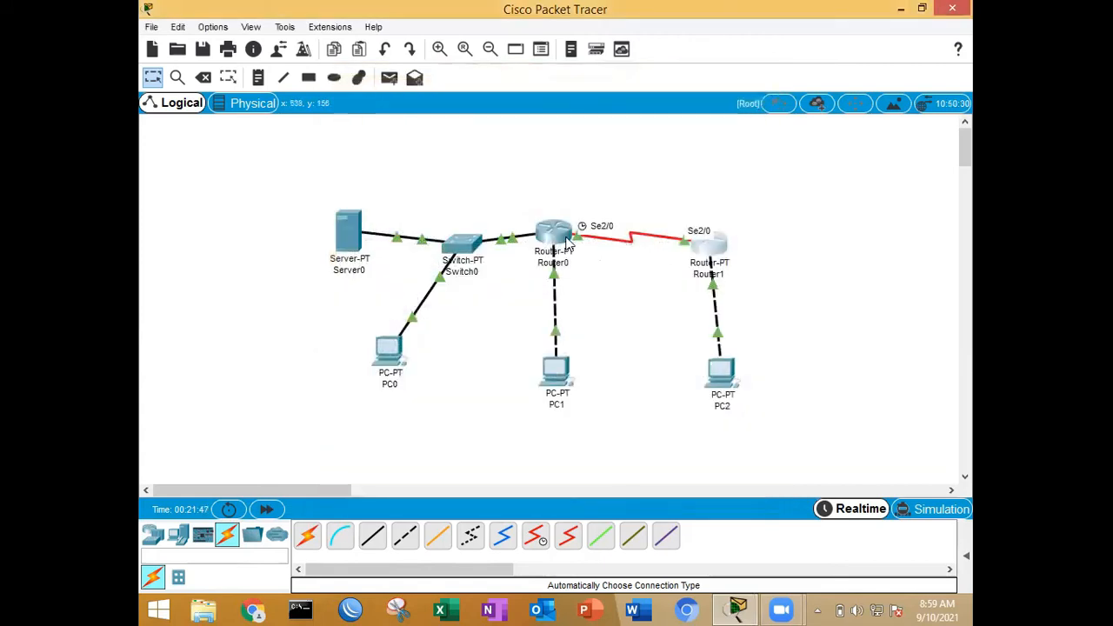
Step: Set the clock rate of Router0's se2/0 interface to 9600, exit interface configuration mode and close the router's window
click(558, 236)
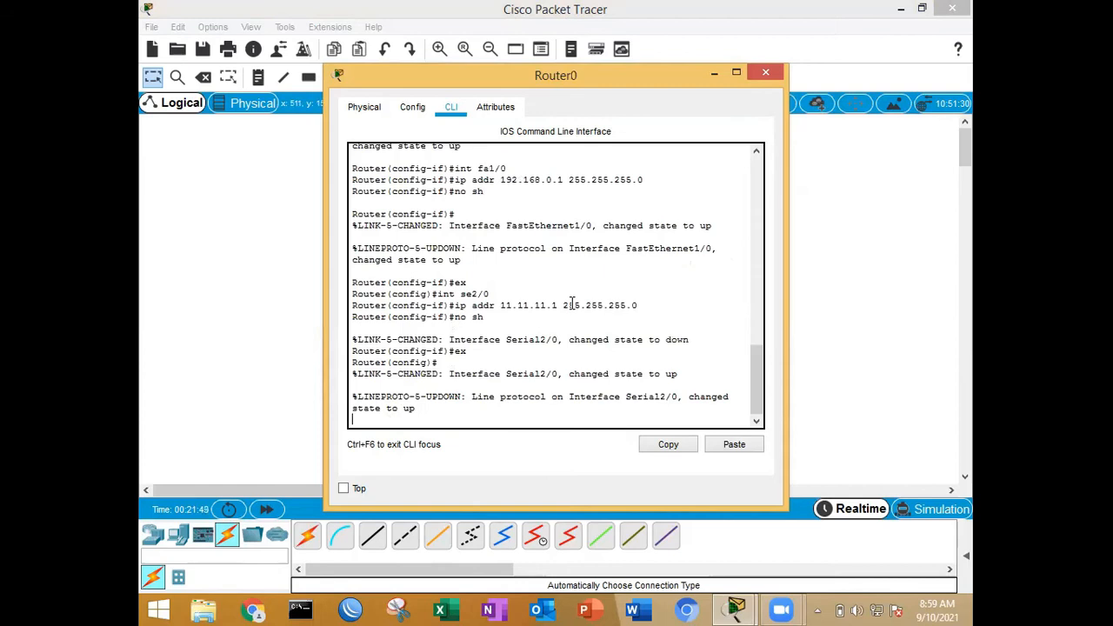
text(int se)
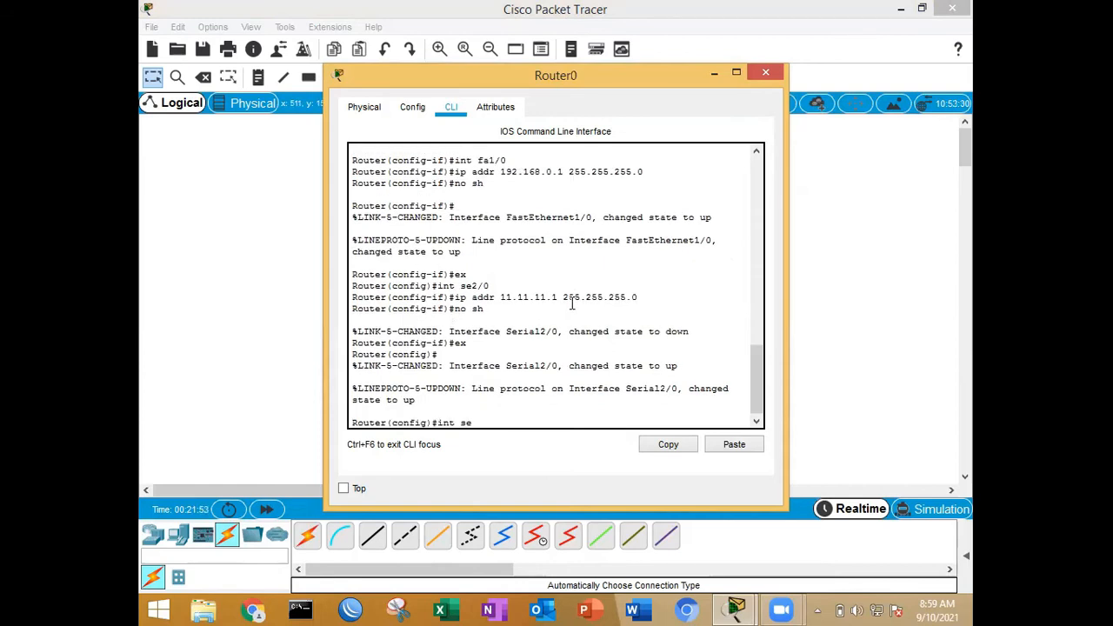
text(2/0)
key(Return)
text(clo)
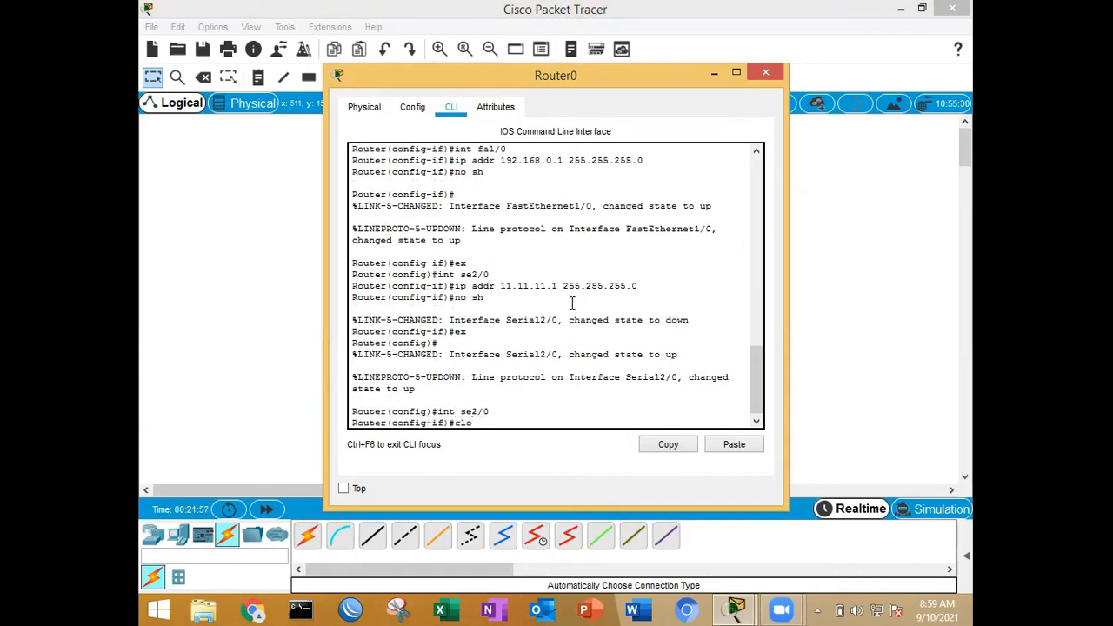
key(Tab)
text(ra)
key(Tab)
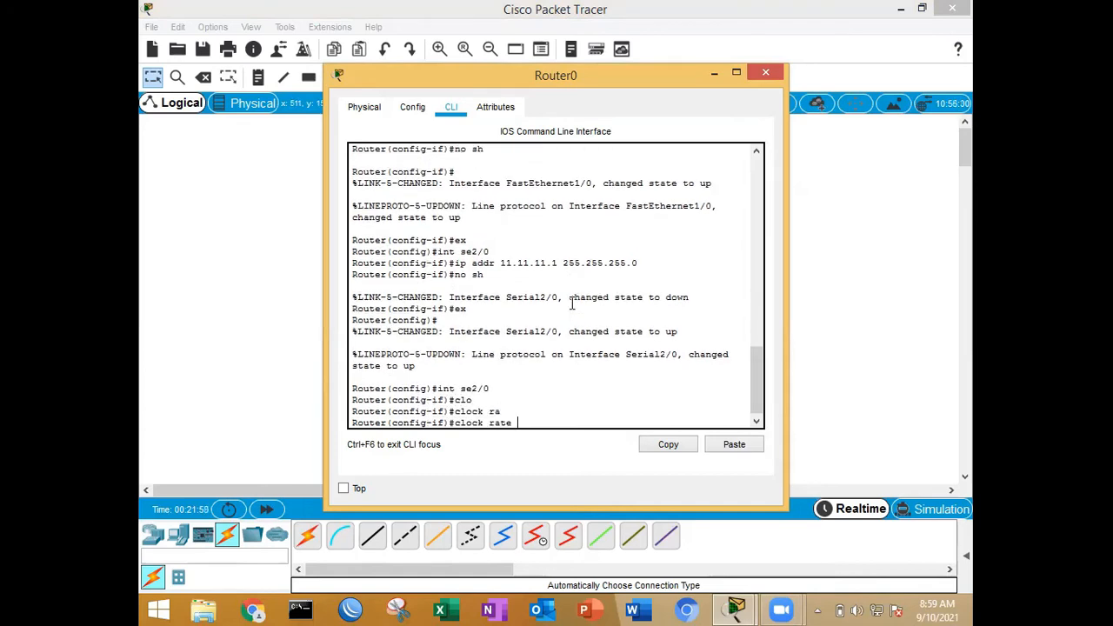
text(9600)
key(Return)
text(ex)
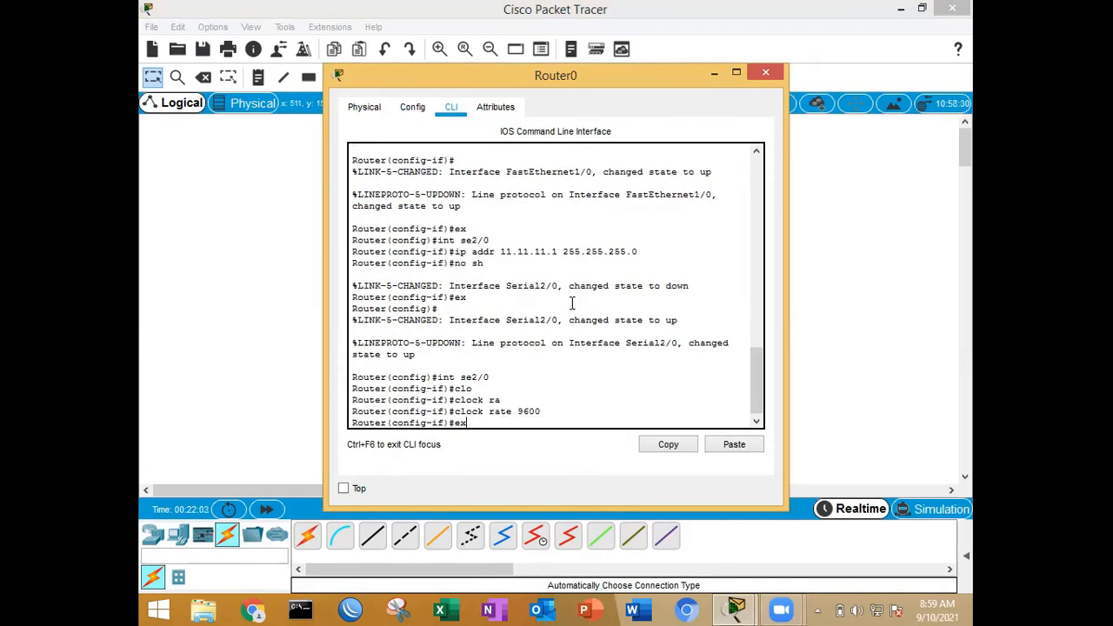
key(Return)
click(765, 76)
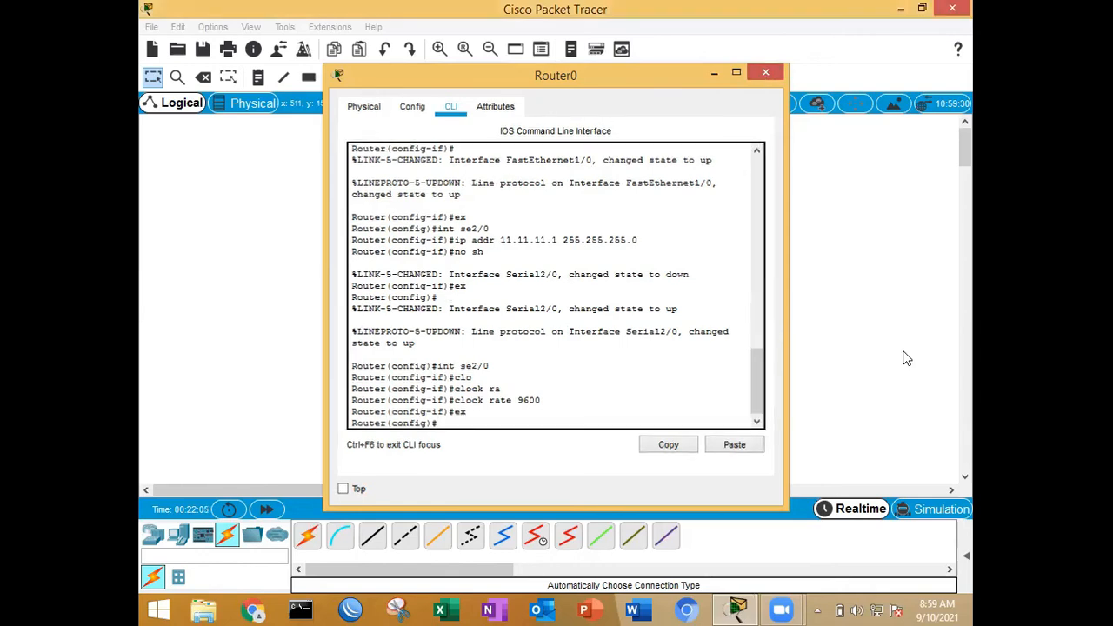
Step: Examine the port status and IP address summaries of Router0, Router1 and PC1 in the topology
mouse_move(547, 246)
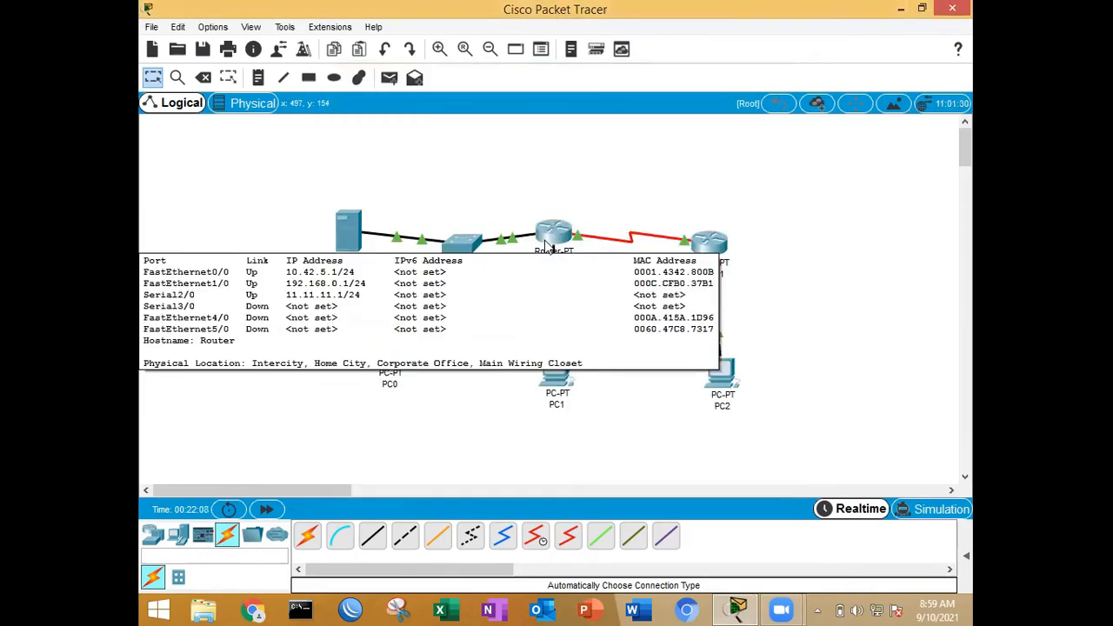
mouse_move(710, 254)
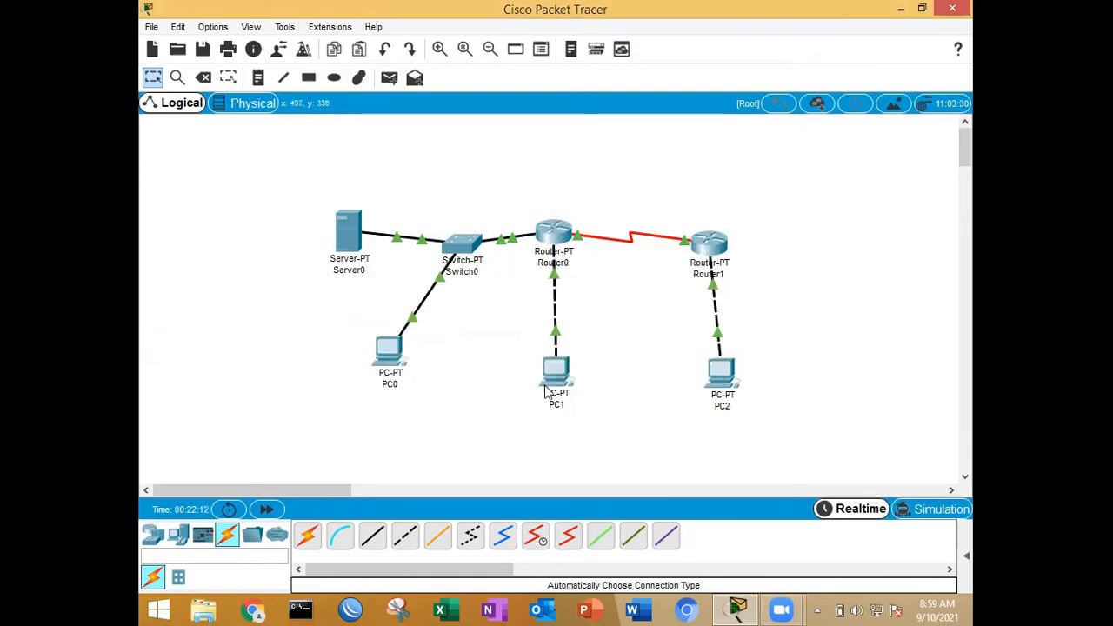
mouse_move(550, 383)
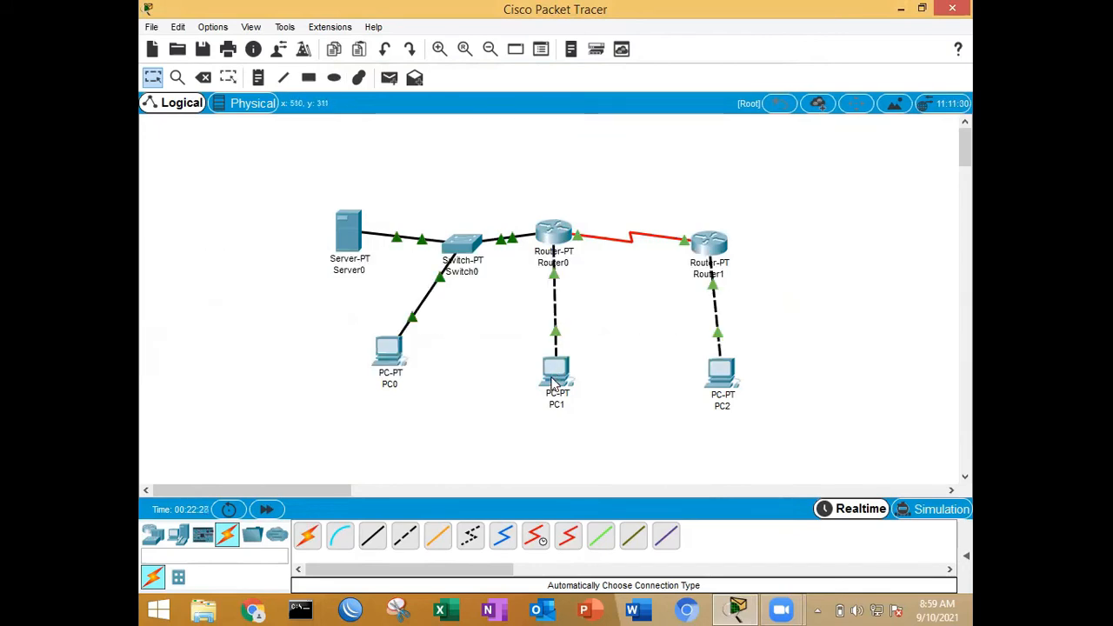
Step: Create a DHCP pool named 1 in Router0's command line
click(562, 238)
text(i)
text(p dhc)
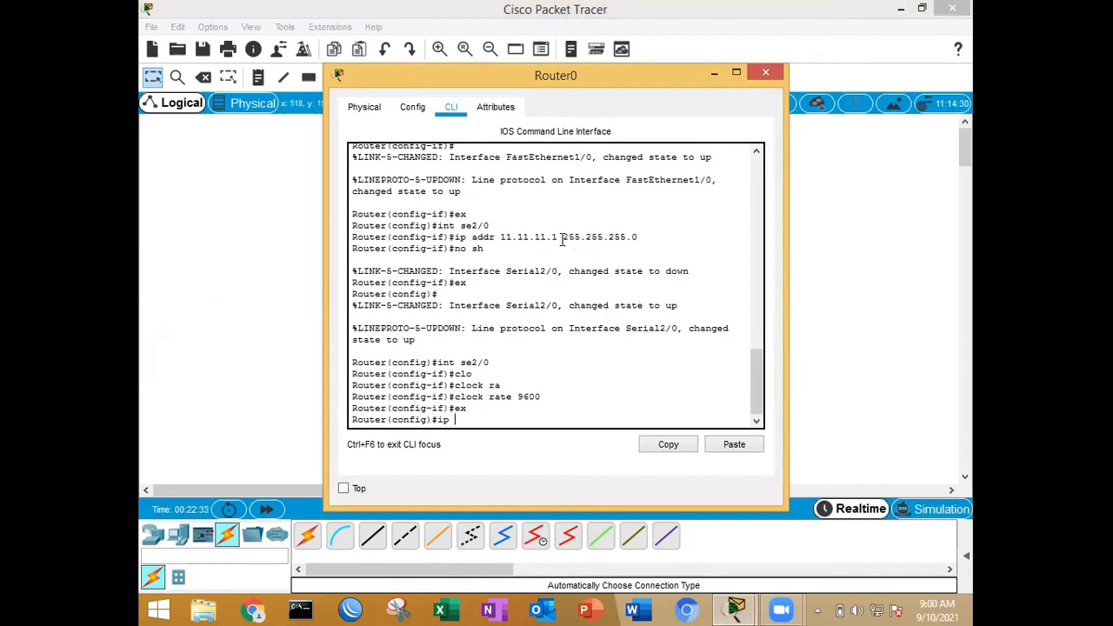
key(Tab)
text(pool)
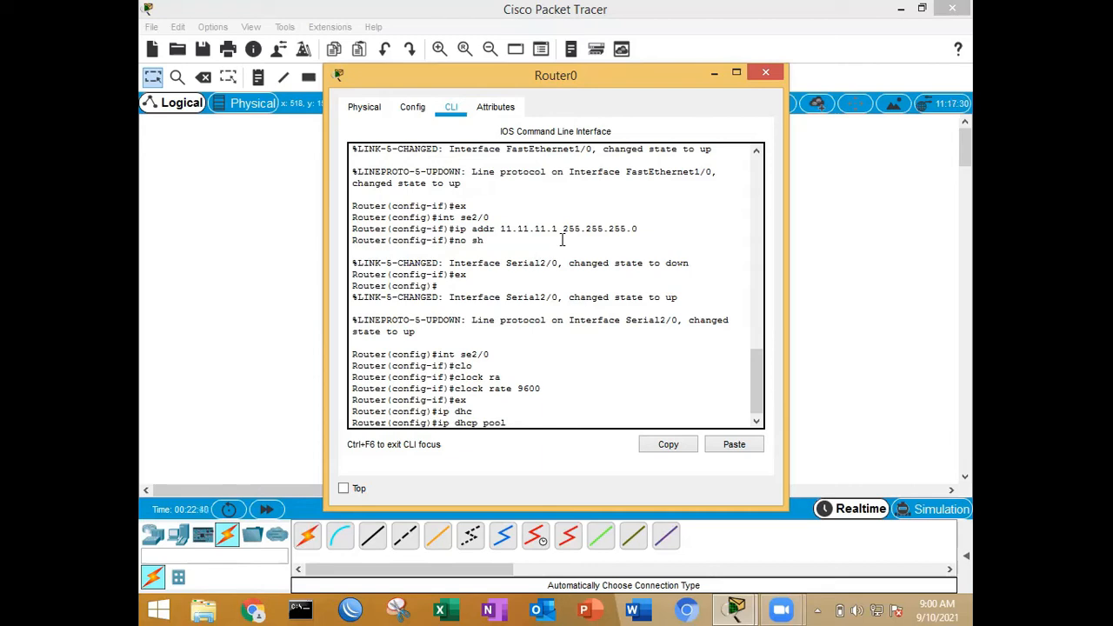
text( 1)
key(Return)
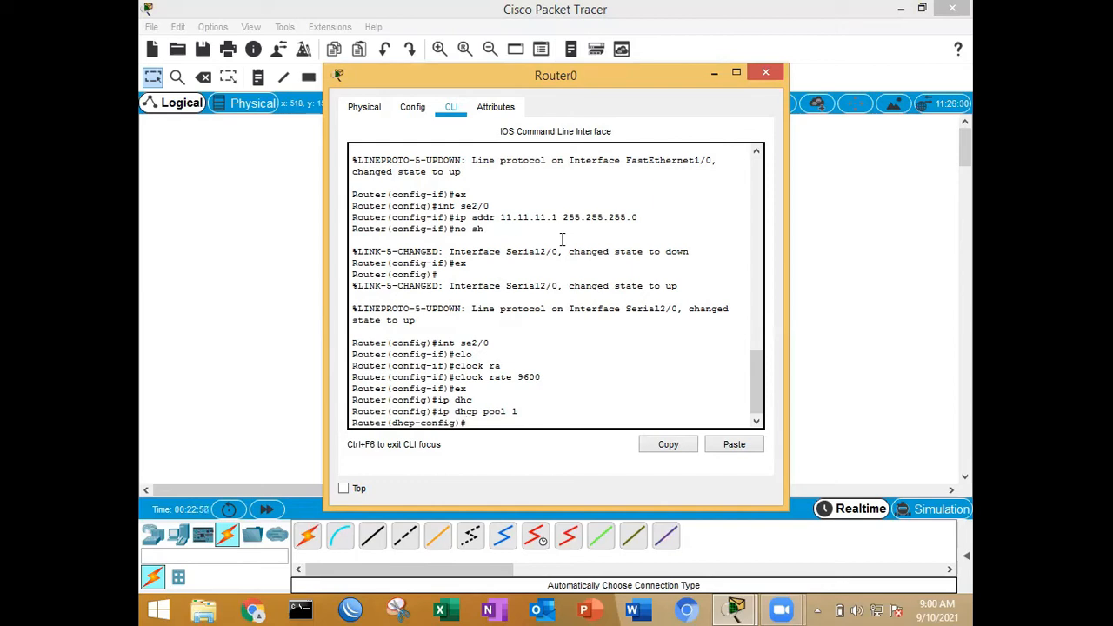
Step: Set the network of Router0's DHCP pool 1 to 192.168.0.0 with subnet mask 255.255.255.0
text(net)
key(Tab)
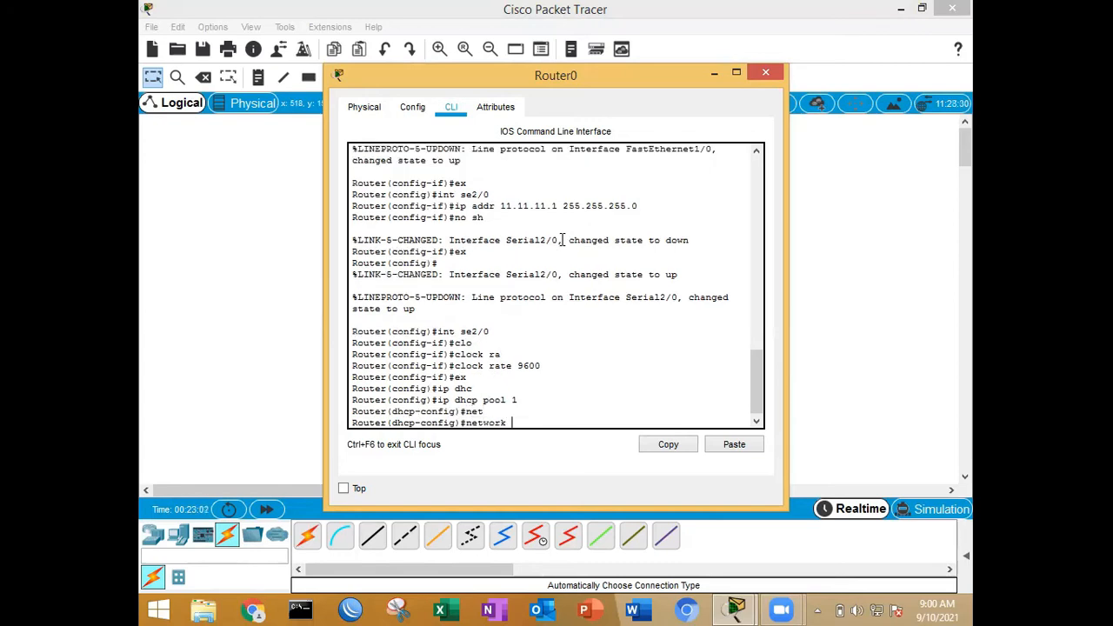
text(192.168.0.0 255.255.255.0)
key(Return)
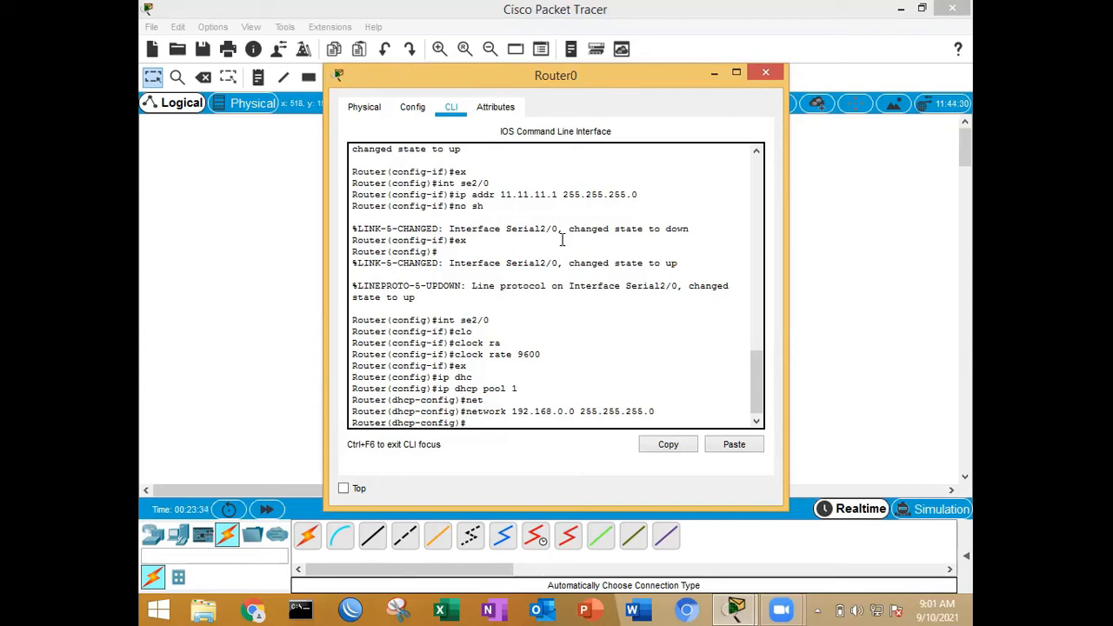
Step: Set the default router of Router0's DHCP pool 1 to 192.168.0.1
text(de)
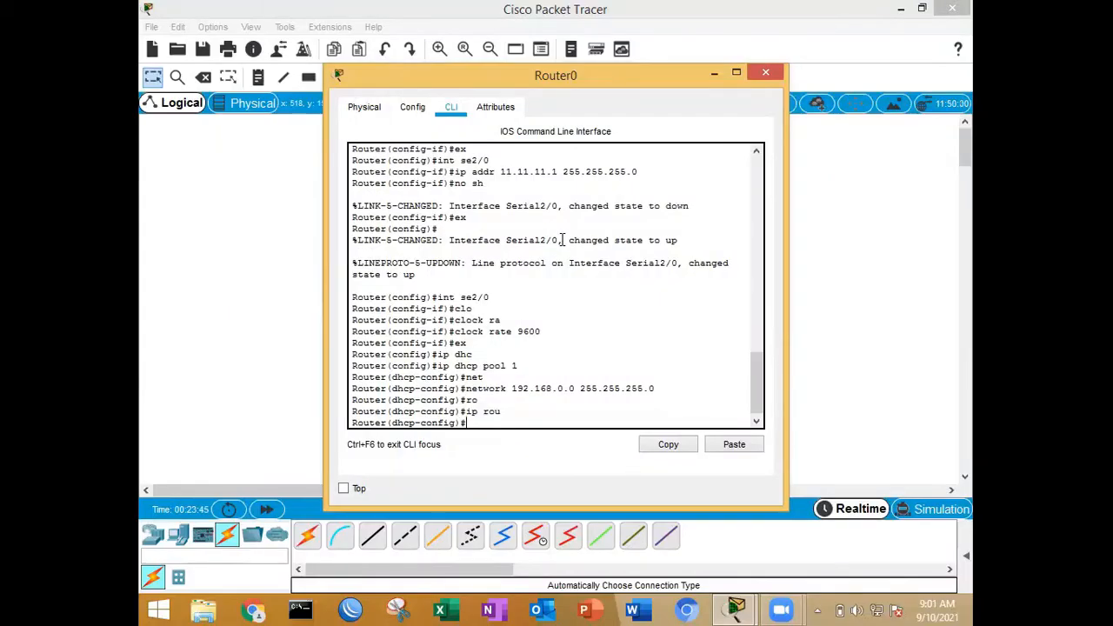
text(def)
key(Tab)
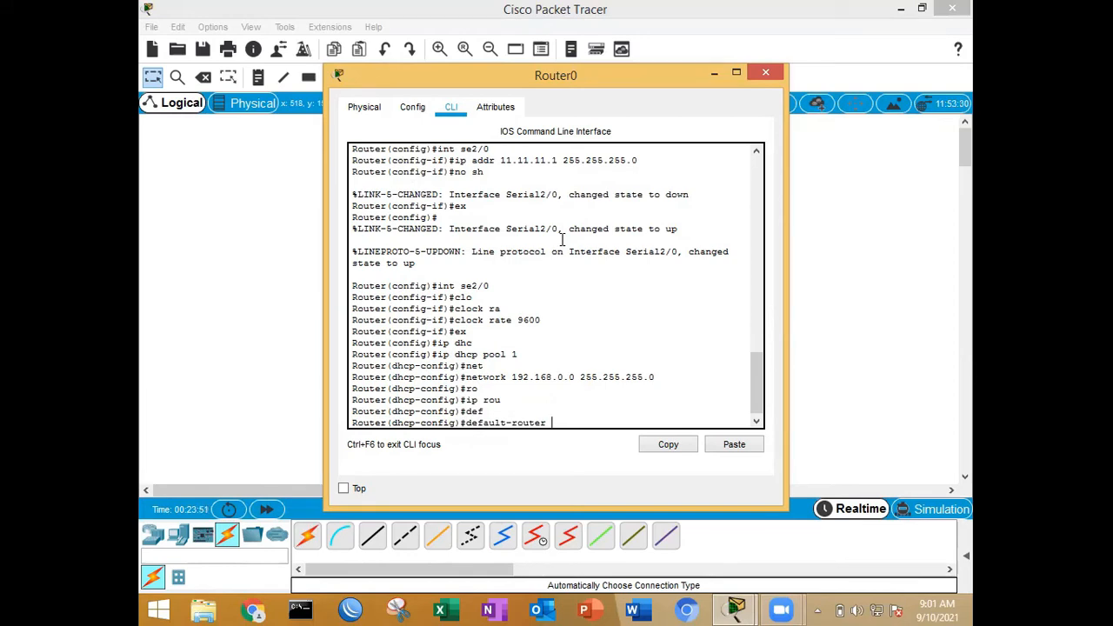
text(192.168.0.1)
key(Return)
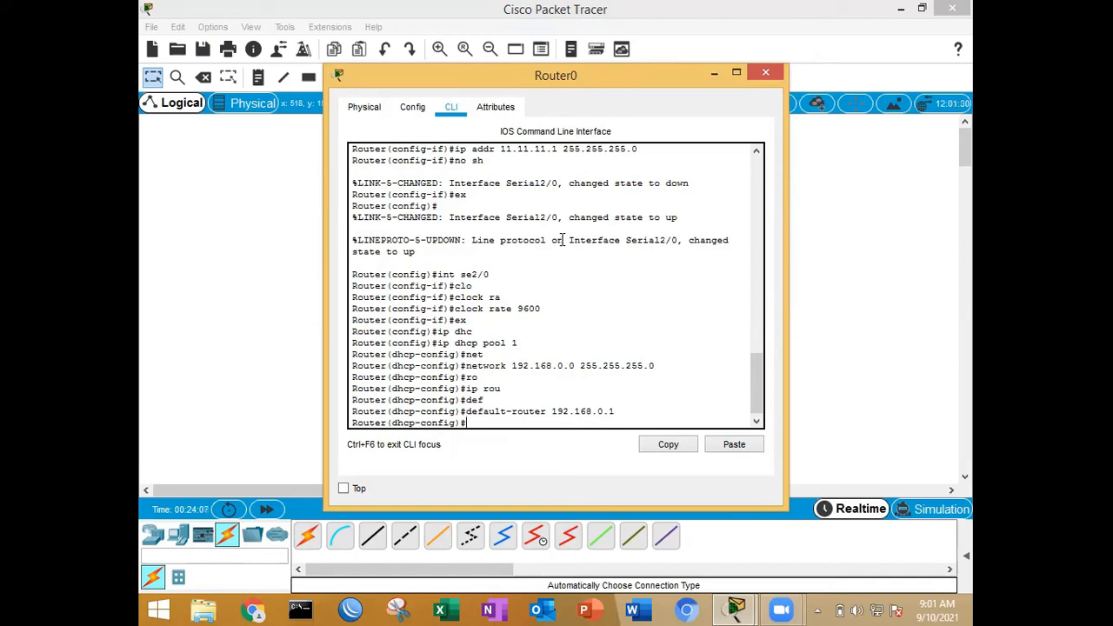
Step: Set the DNS server of Router0's DHCP pool 1 to 10.42.5.254
text(dn)
key(Tab)
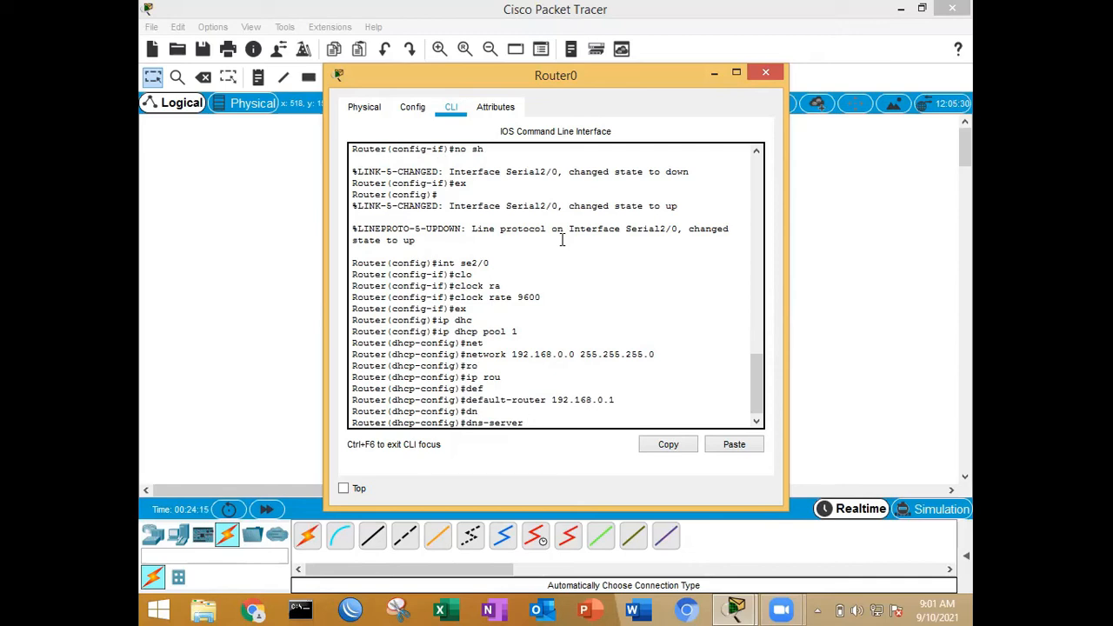
text(10.42.5.254)
key(Return)
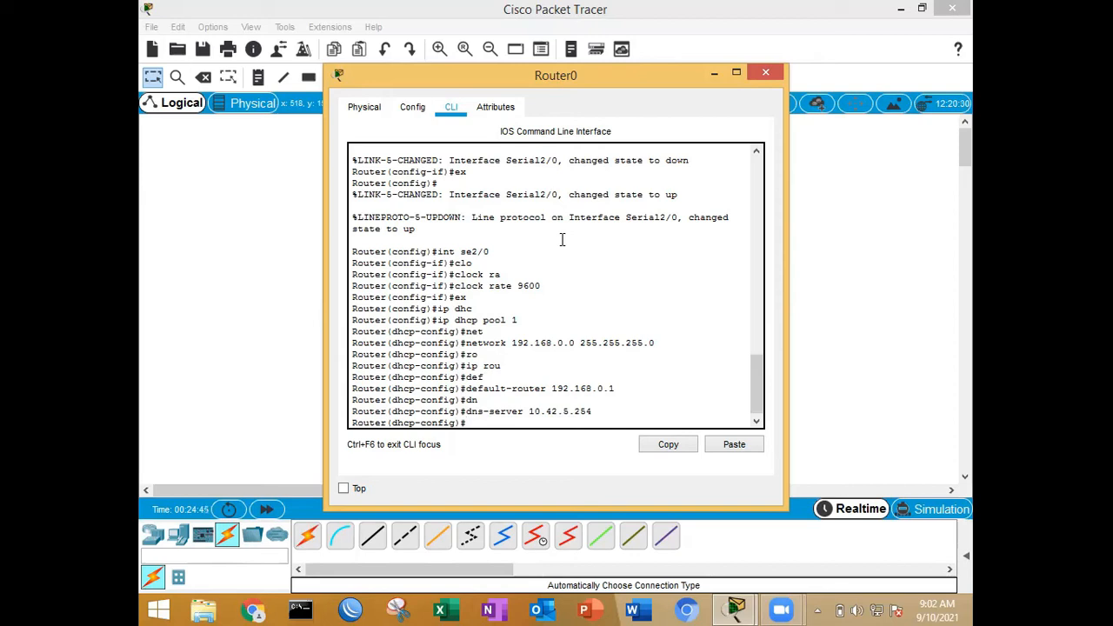
Step: Exclude address 192.168.0.1 from DHCP assignment on Router0 with ip dhcp excluded-address and close the router's window
text(ip dhcp excluded-address)
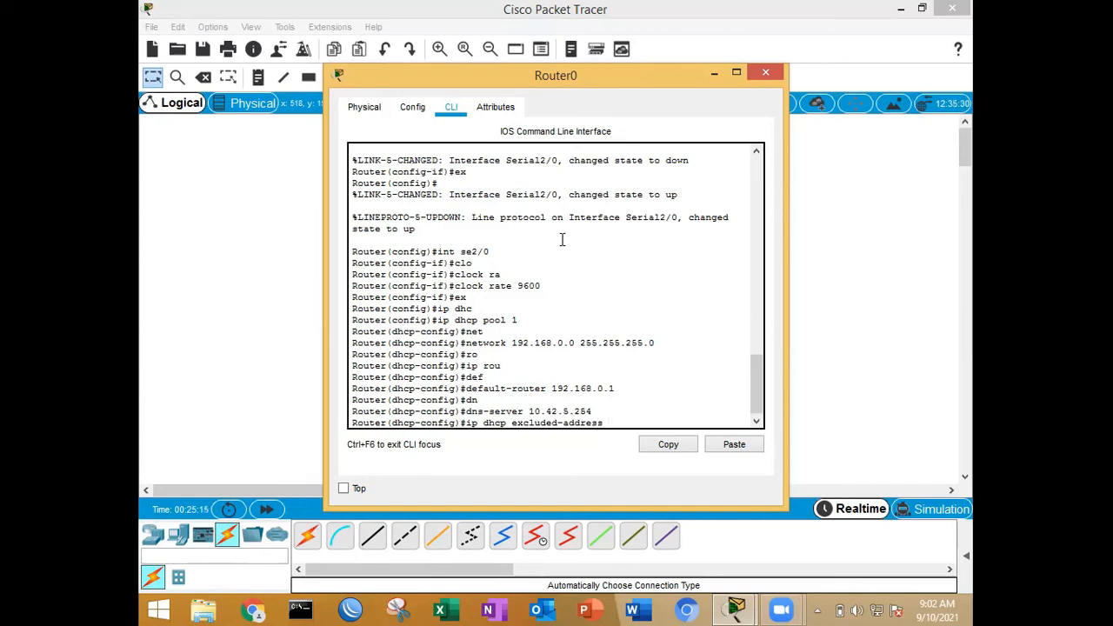
text(192.168.1.1)
key(BackSpace)
text(01)
key(BackSpace)
text(1)
key(Return)
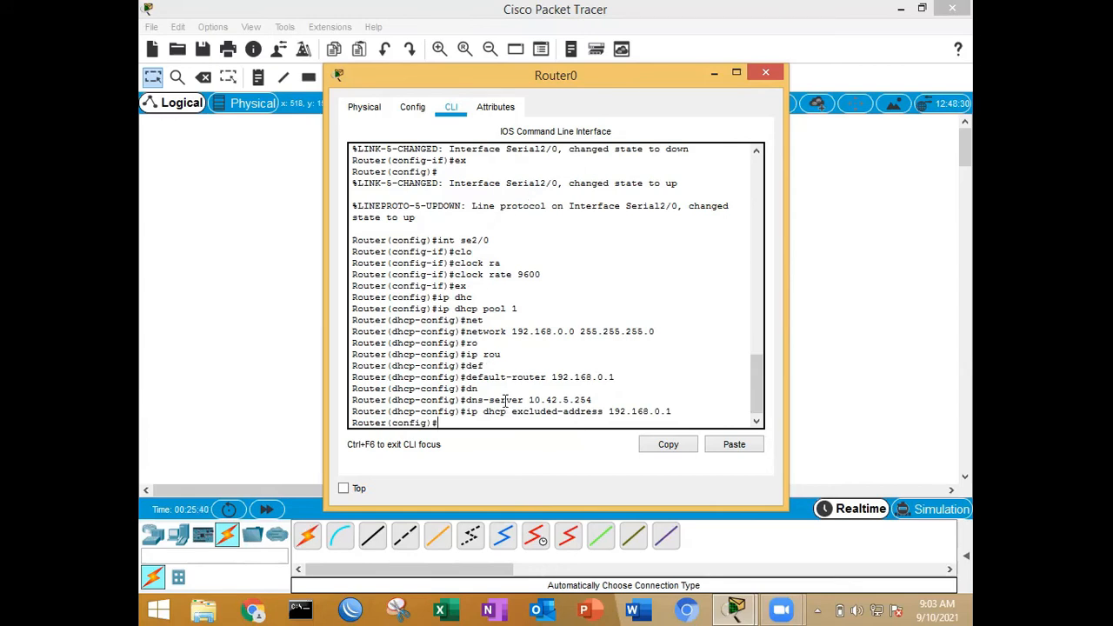
click(765, 72)
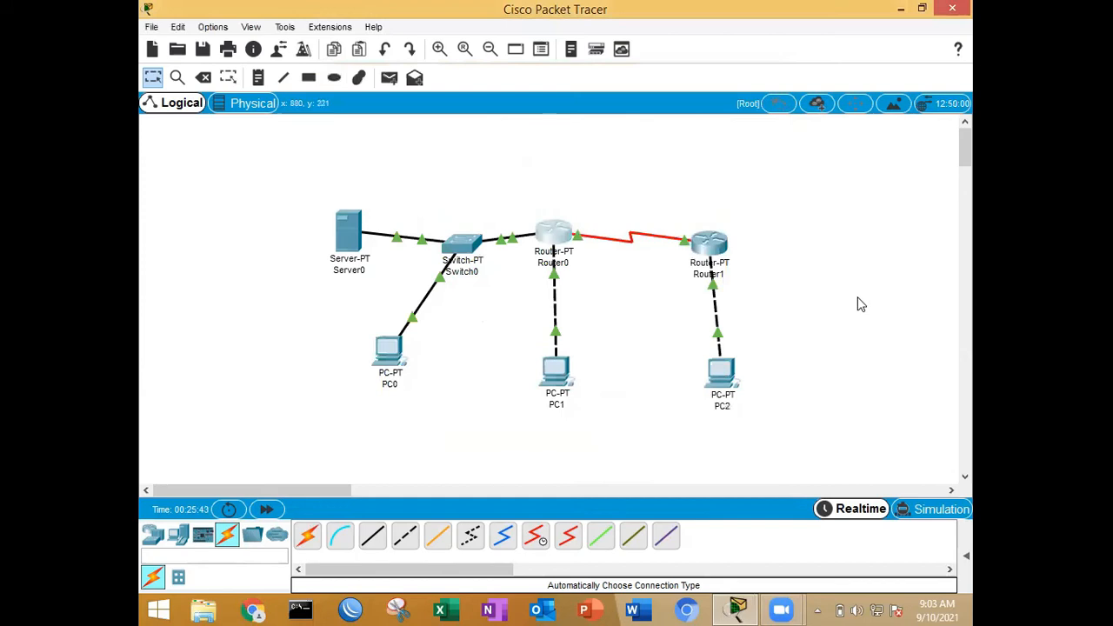
Step: Switch PC1's IPv4 configuration to DHCP, check the address assigned to FastEthernet0 and close the PC's window
click(561, 377)
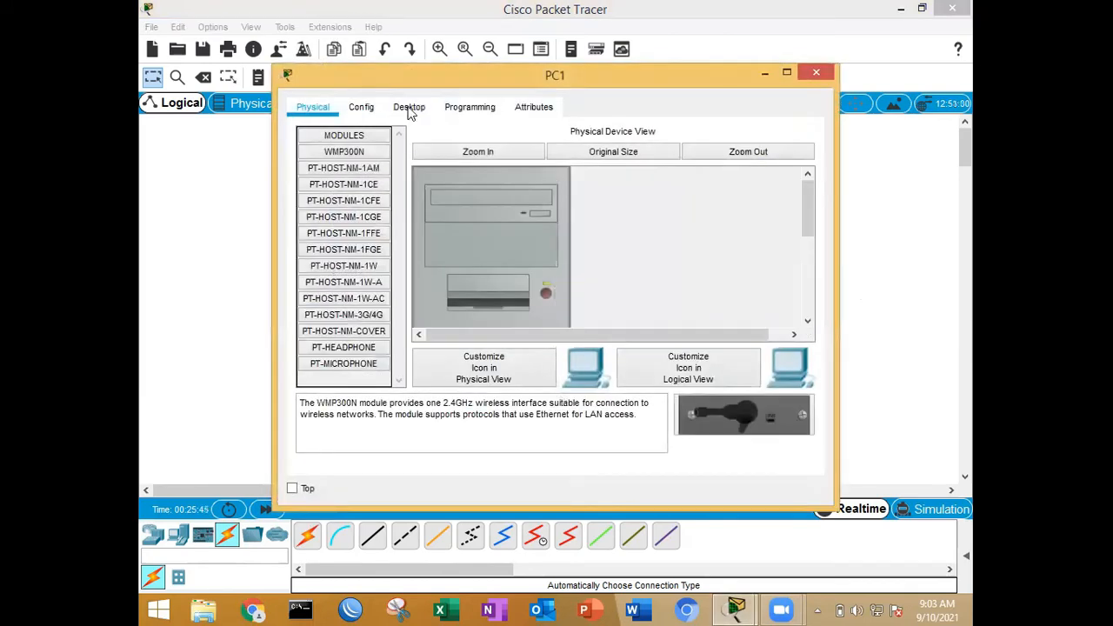
click(376, 109)
click(469, 249)
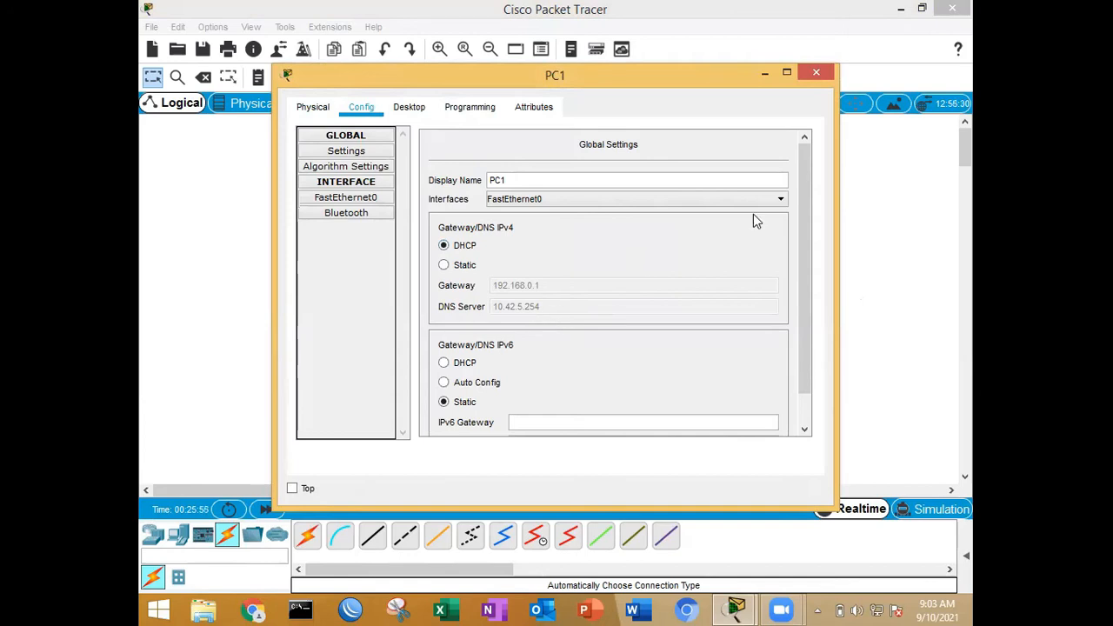
click(345, 198)
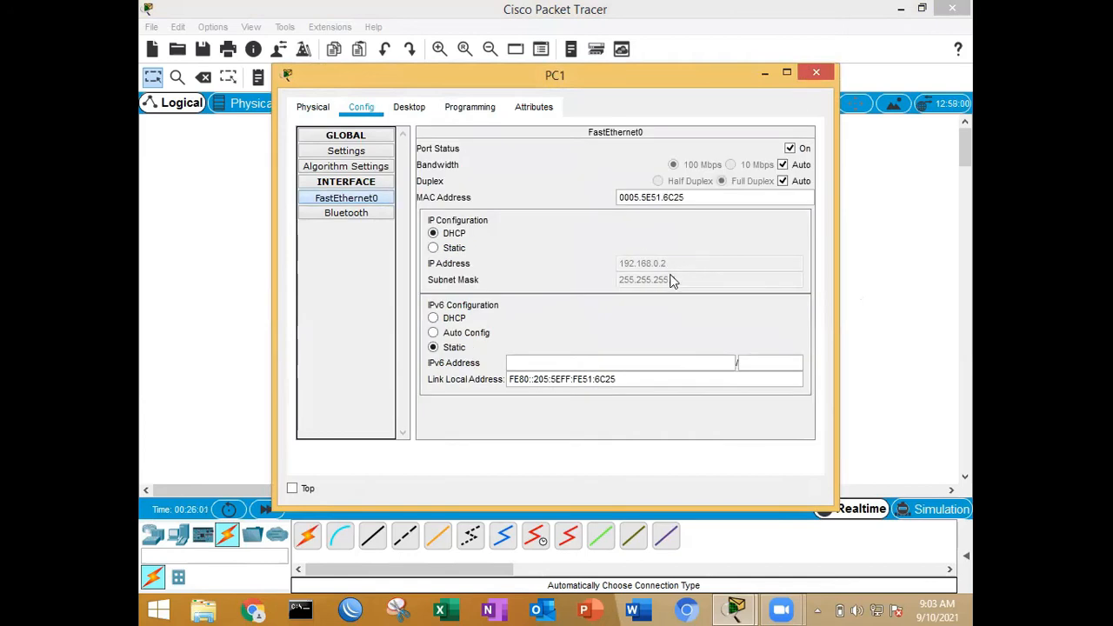
click(818, 72)
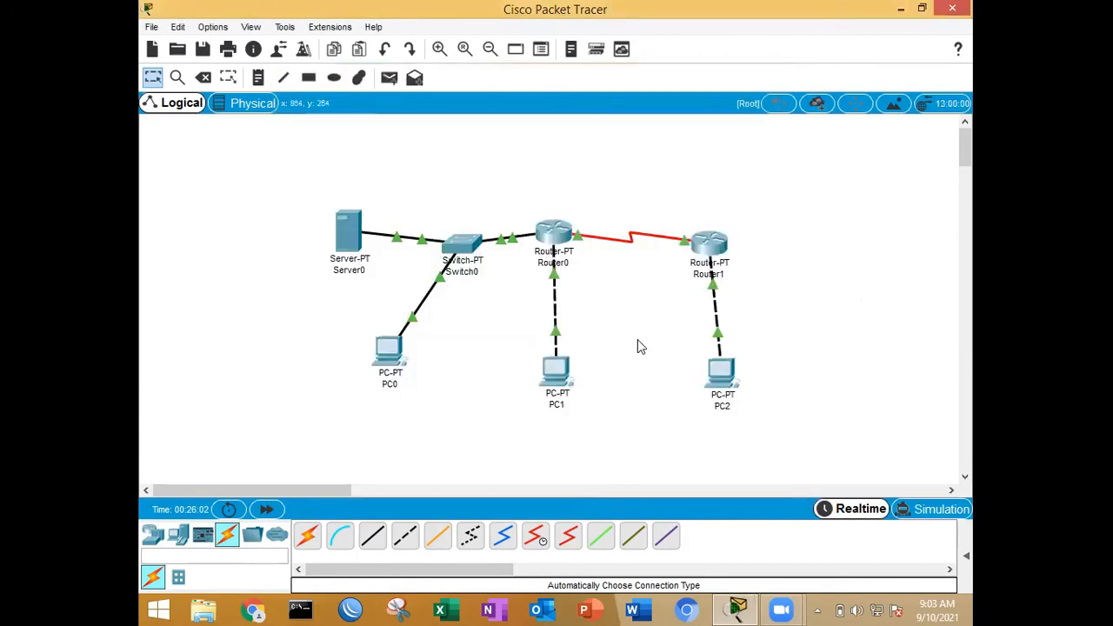
Step: Load tkj.com in PC1's web browser to test the server's website, and close the PC's window
mouse_move(563, 374)
click(563, 374)
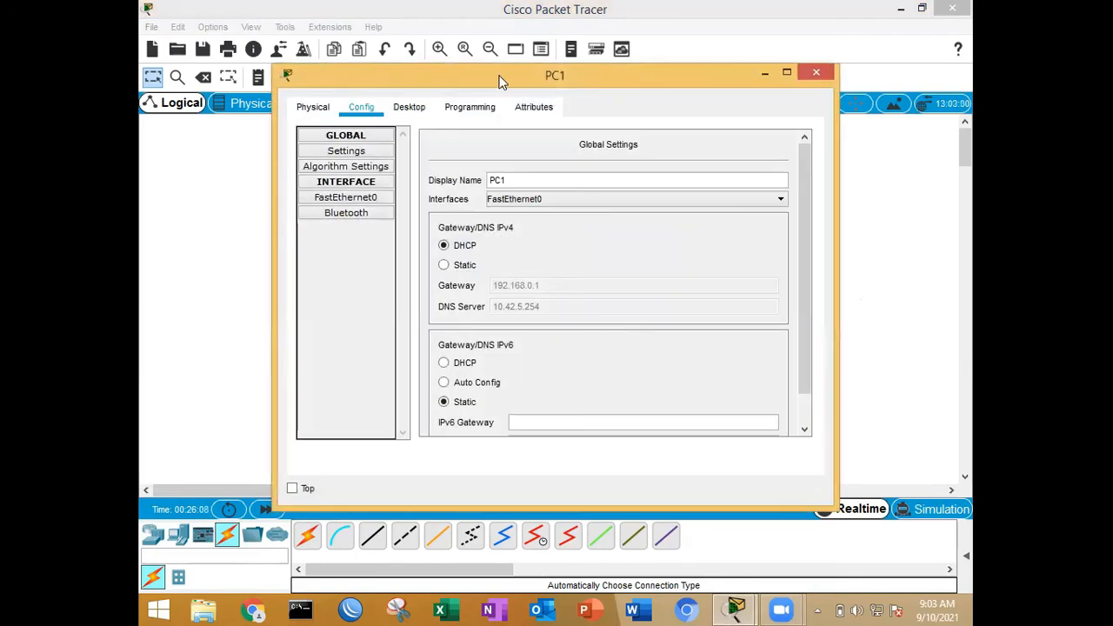
click(422, 111)
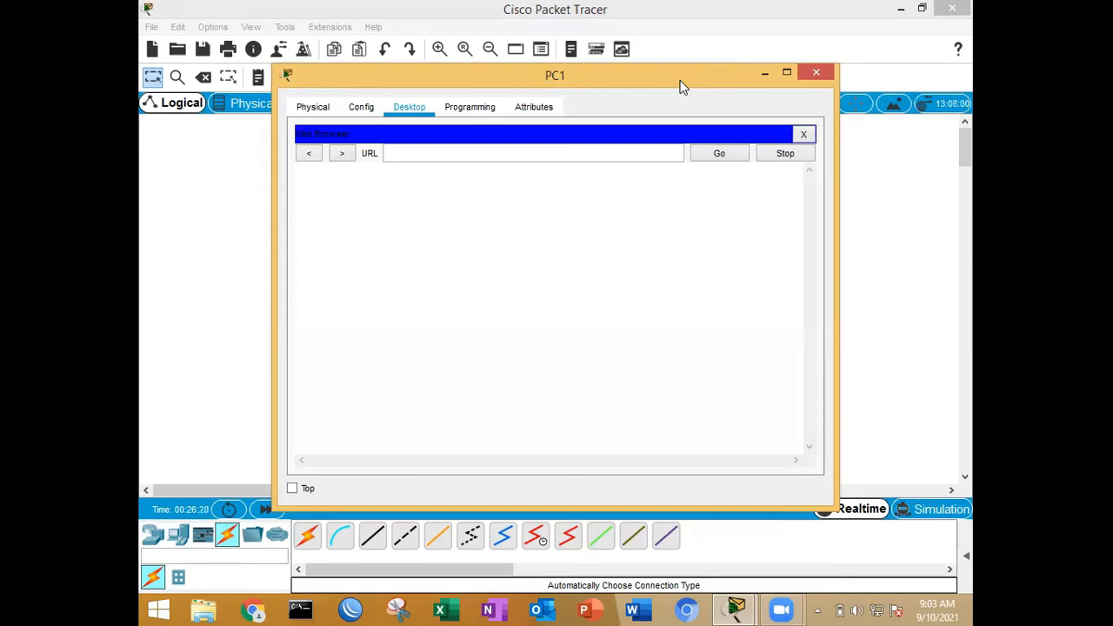
click(596, 154)
text(tkj.com)
click(704, 158)
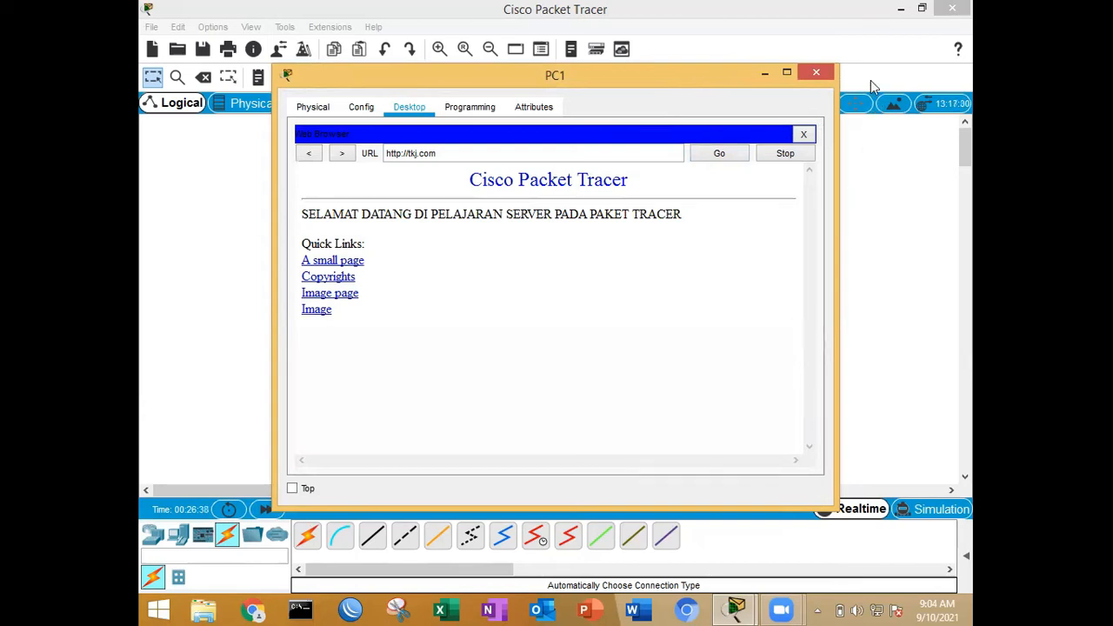
click(823, 76)
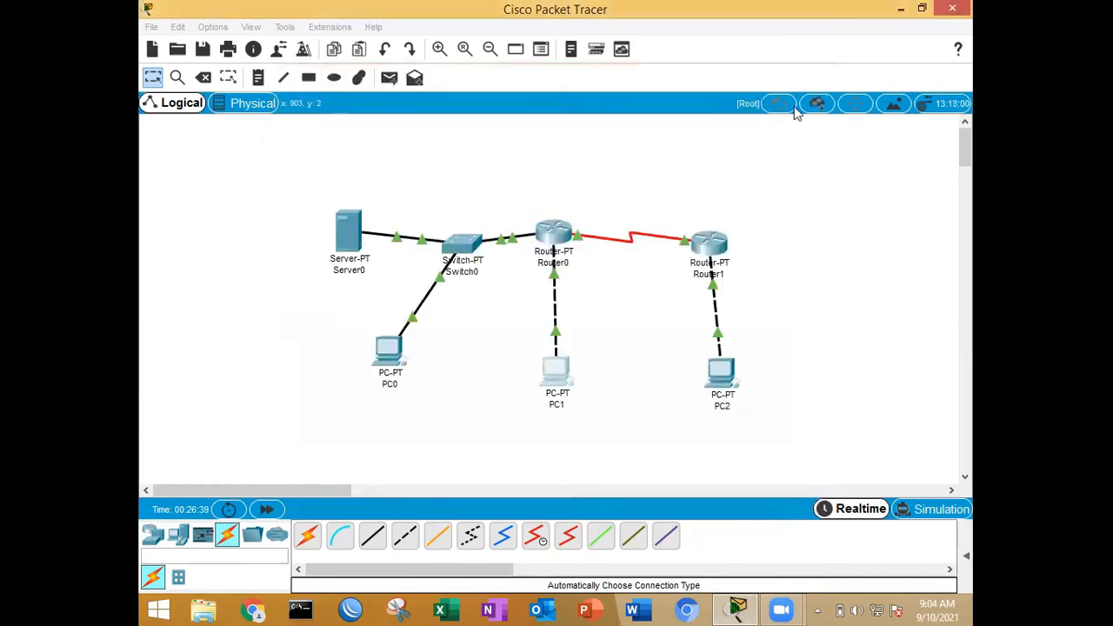
Step: Switch PC2's IPv4 gateway and DNS configuration to DHCP
click(724, 383)
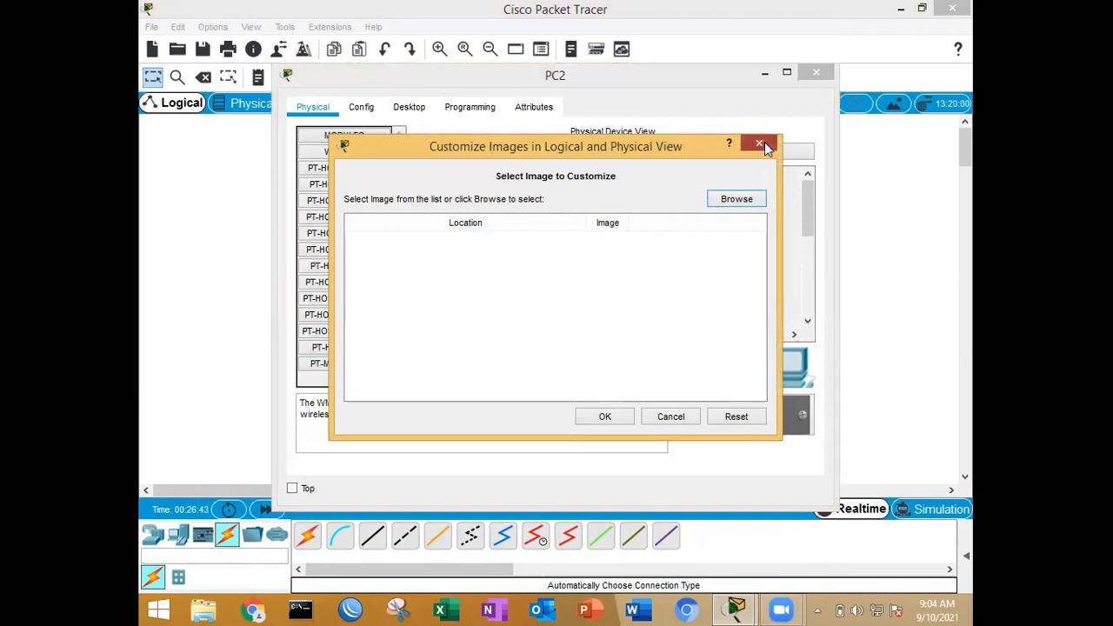
click(759, 144)
click(363, 107)
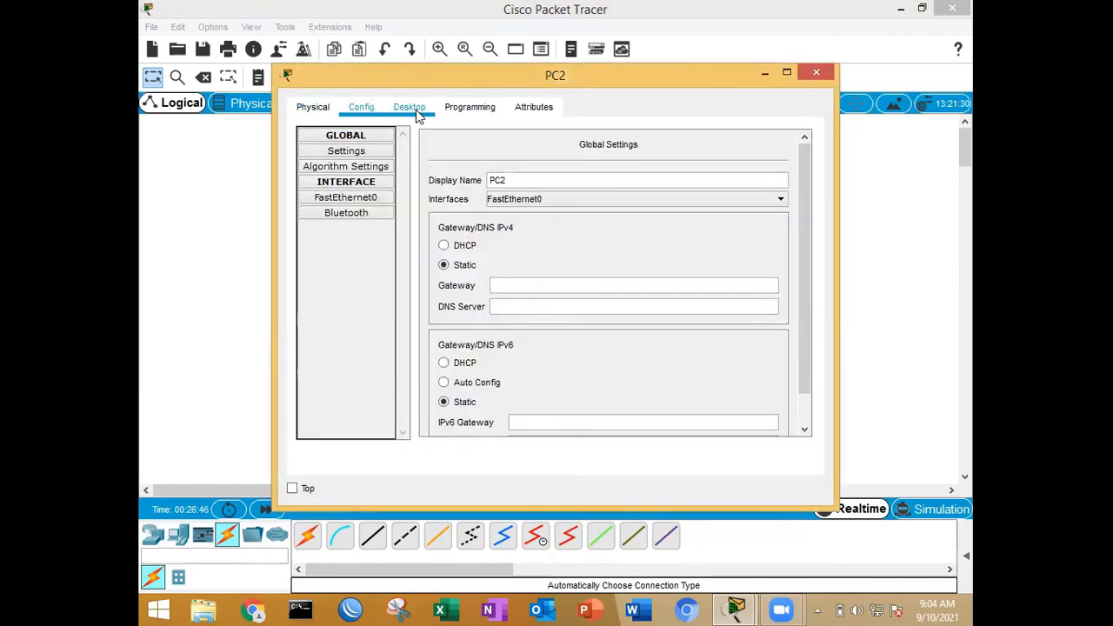
click(445, 247)
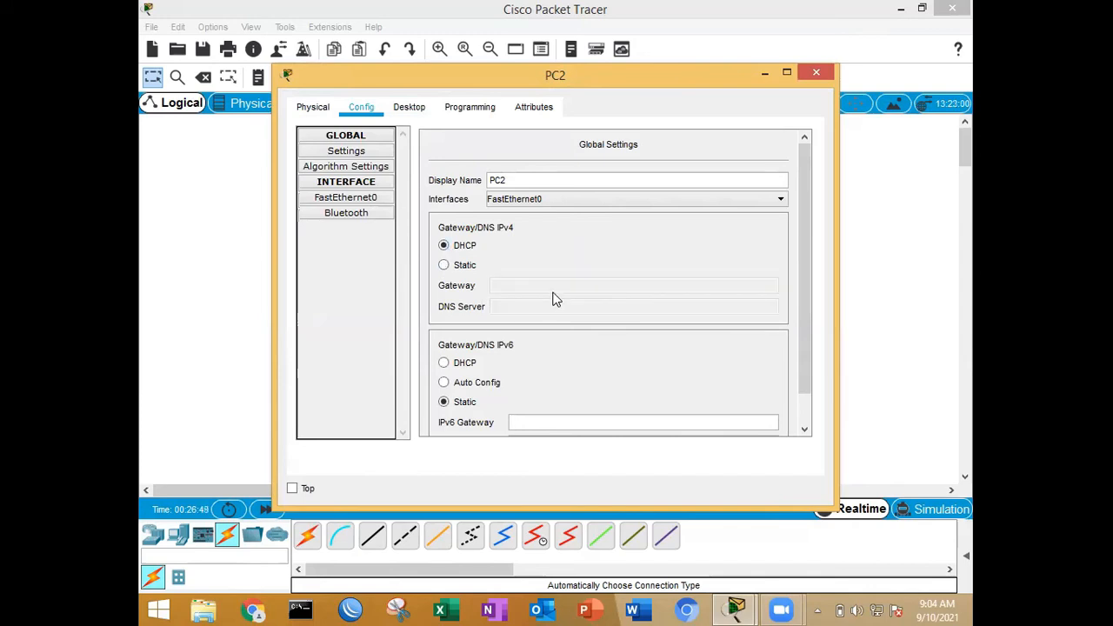
Step: Try to load tkj.com in PC2's web browser and close the PC's window
click(421, 108)
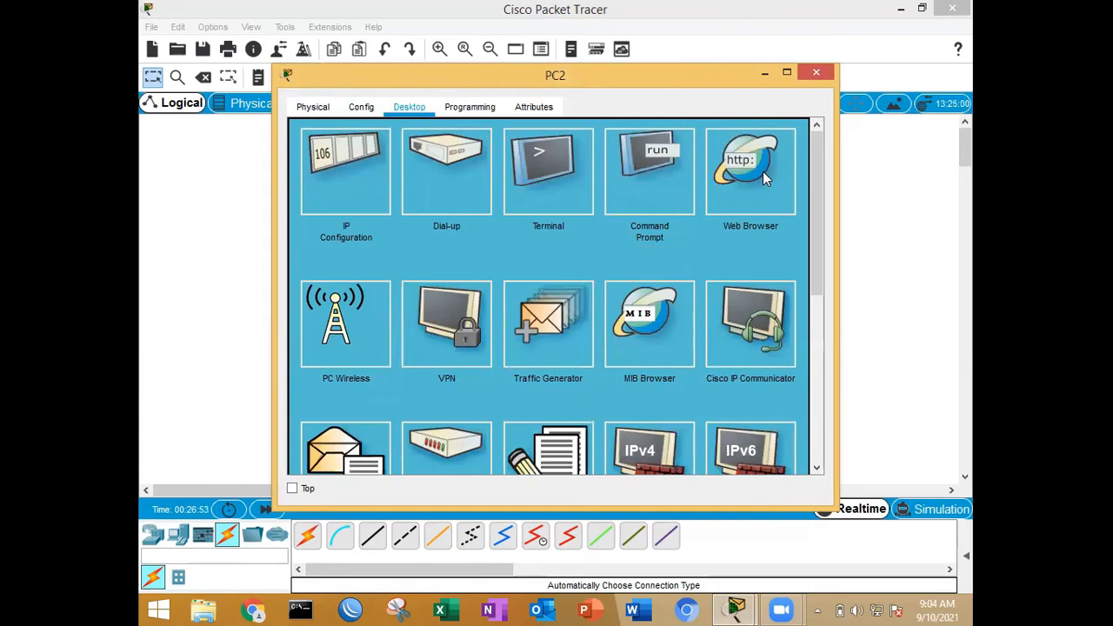
click(763, 172)
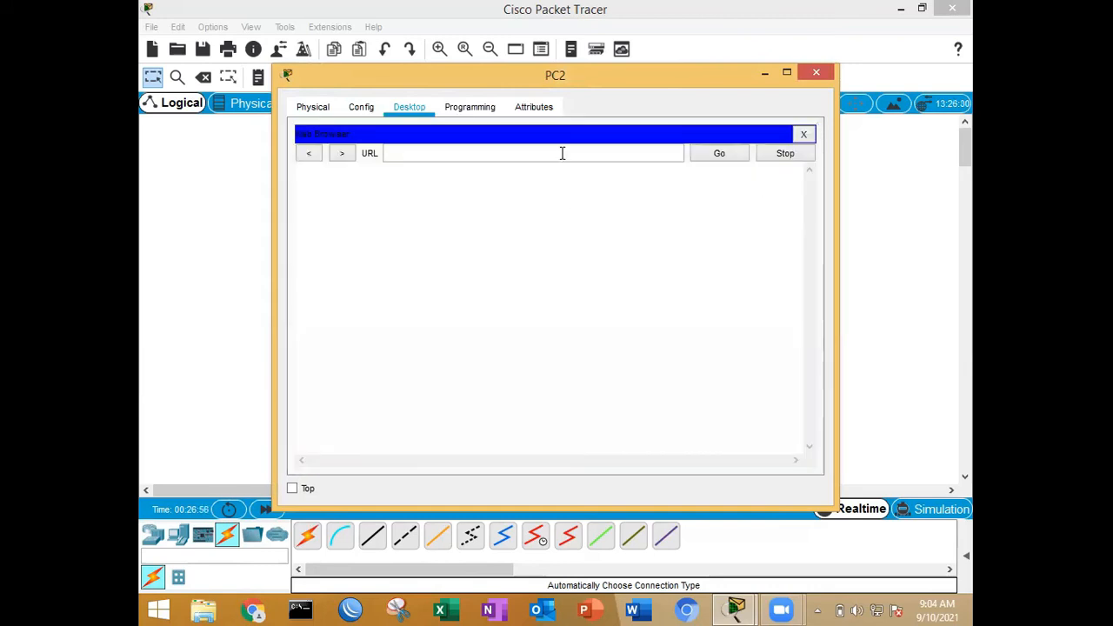
text(http://tk)
text(j.com)
click(714, 153)
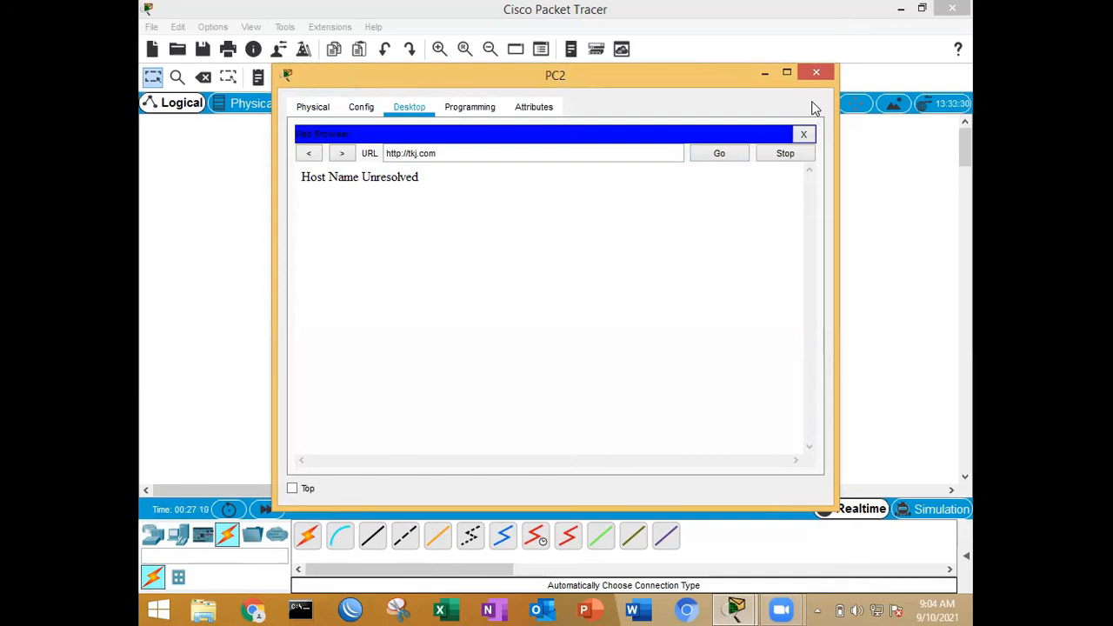
click(815, 73)
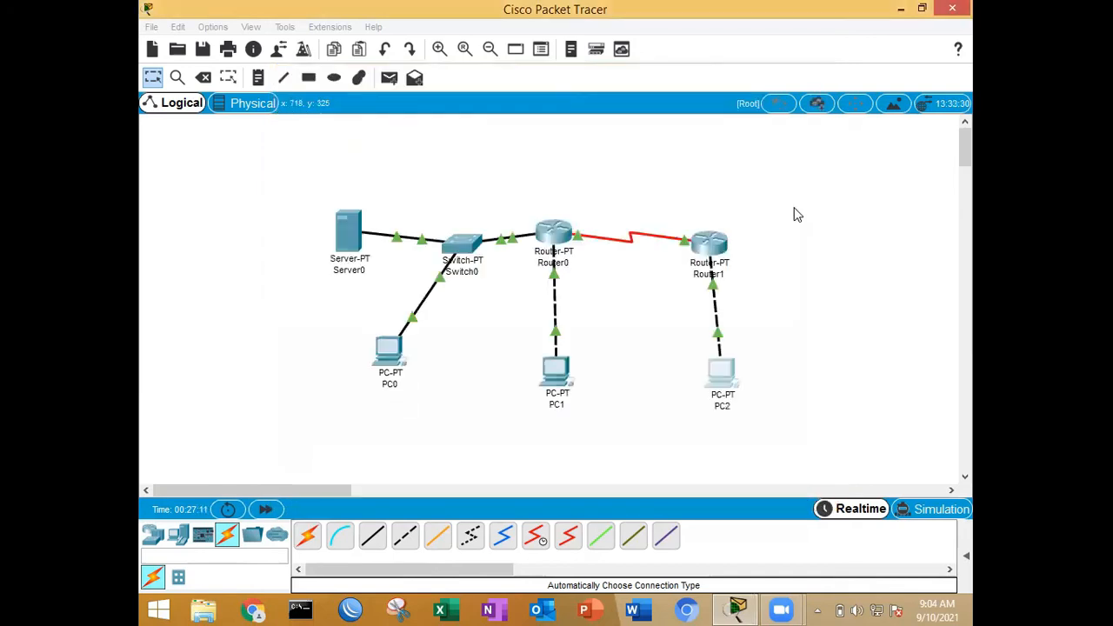
Step: Create a DHCP pool named 2 in Router1's command line
click(711, 240)
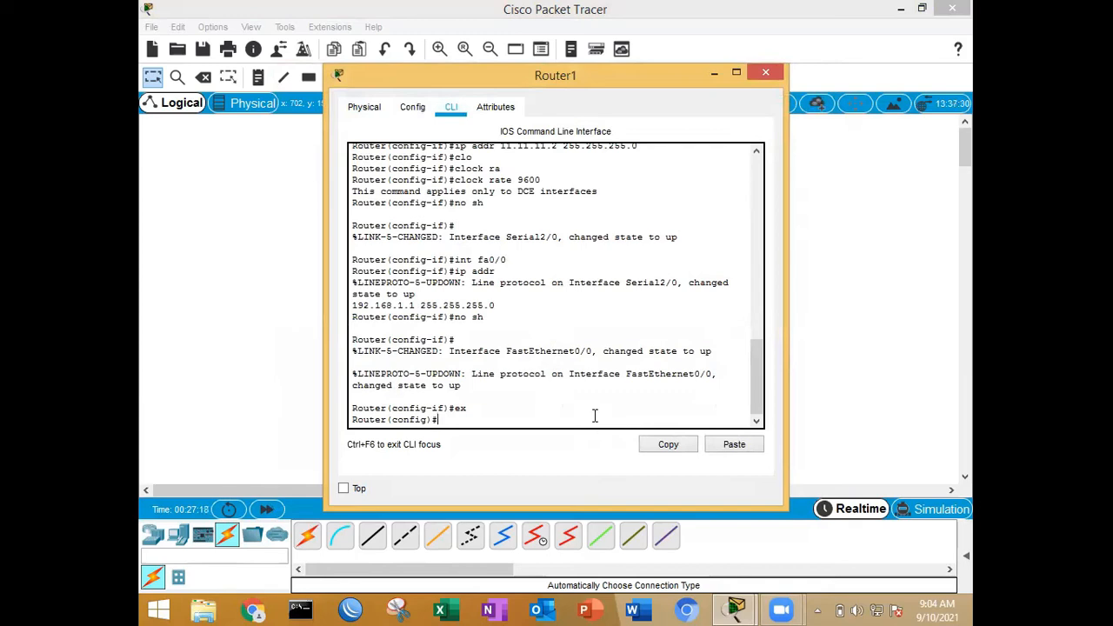
key(Return)
text(ip )
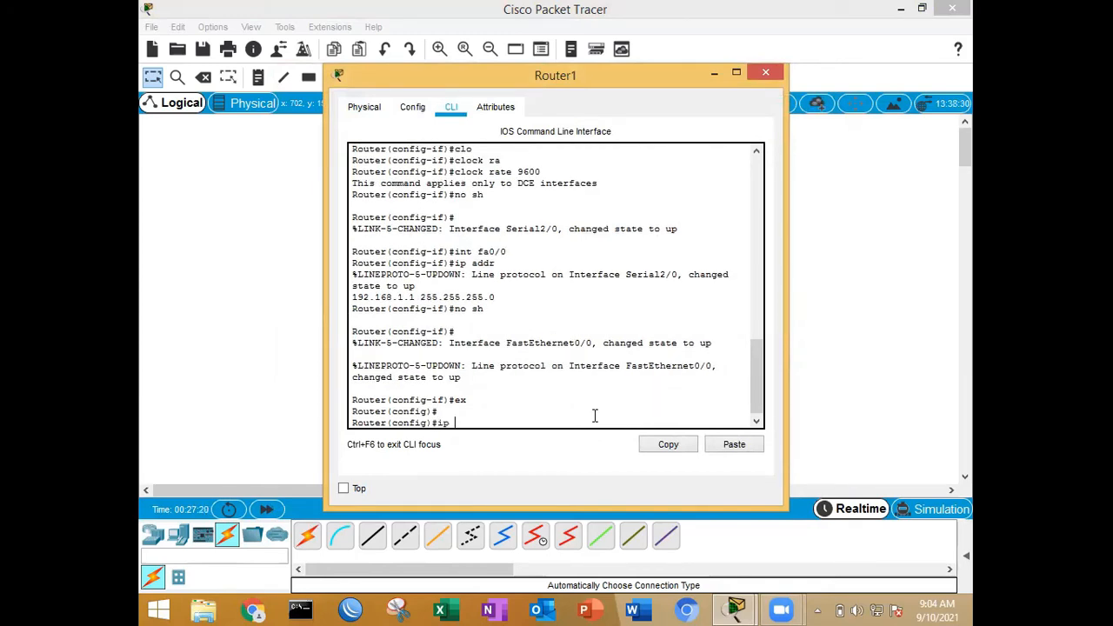
text(dhc)
key(Tab)
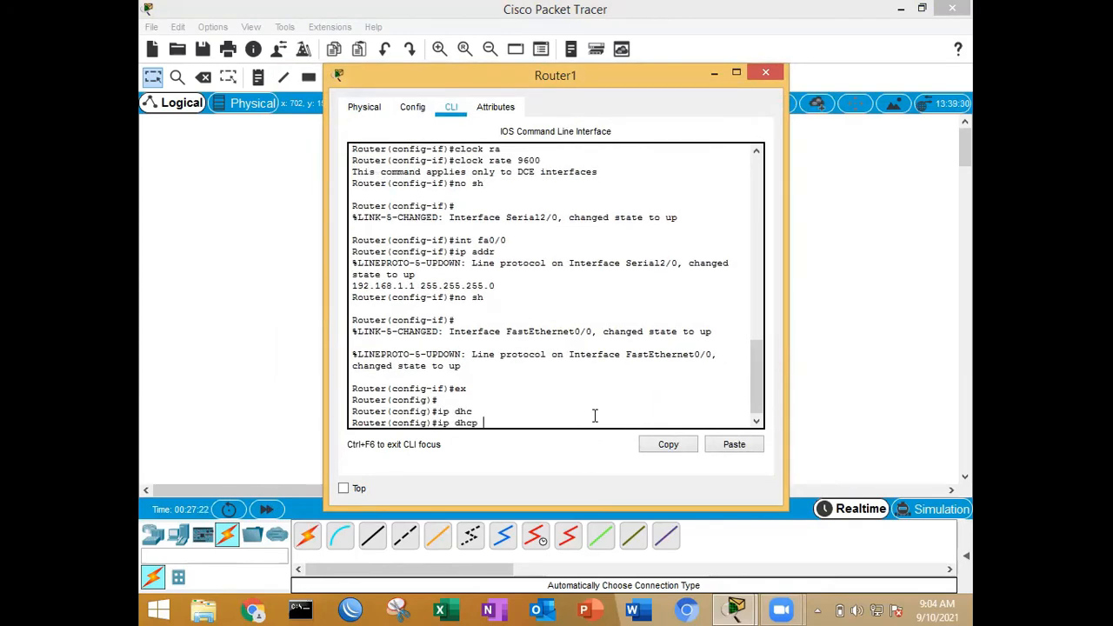
text(poo)
key(Tab)
text(2)
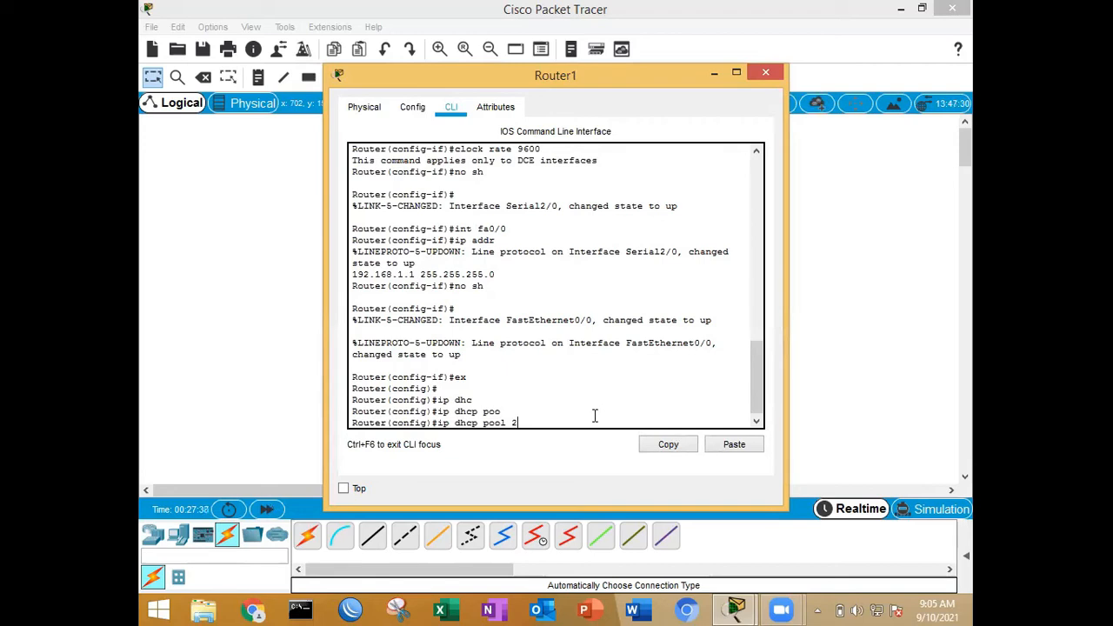
key(Return)
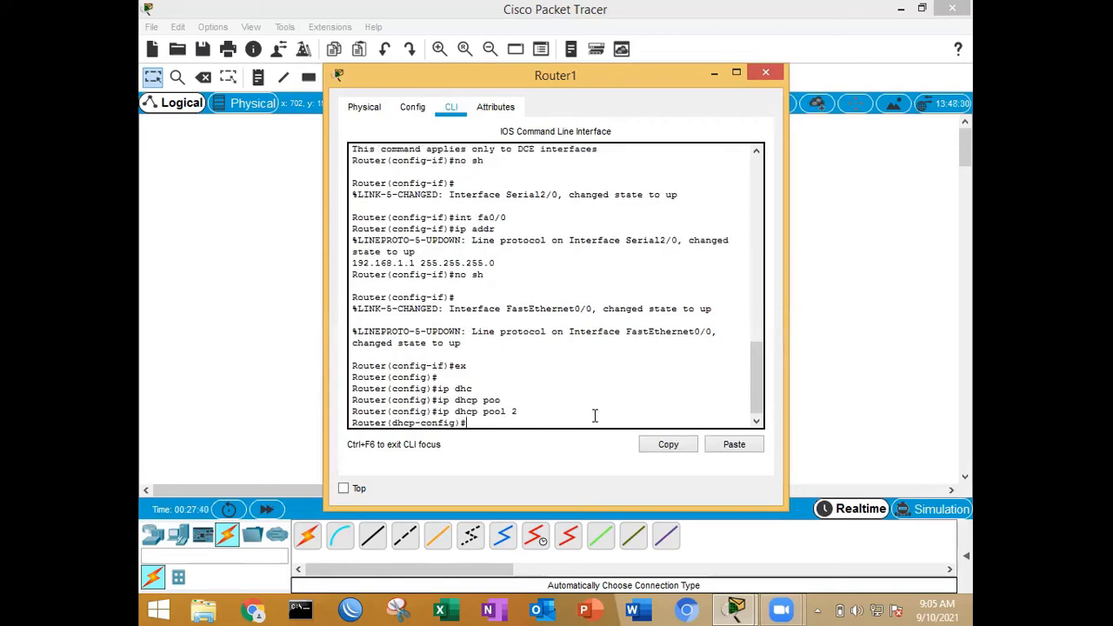
Step: Set the network of Router1's DHCP pool 2 to 192.168.1.0 with subnet mask 255.255.255.0
text(net)
key(Tab)
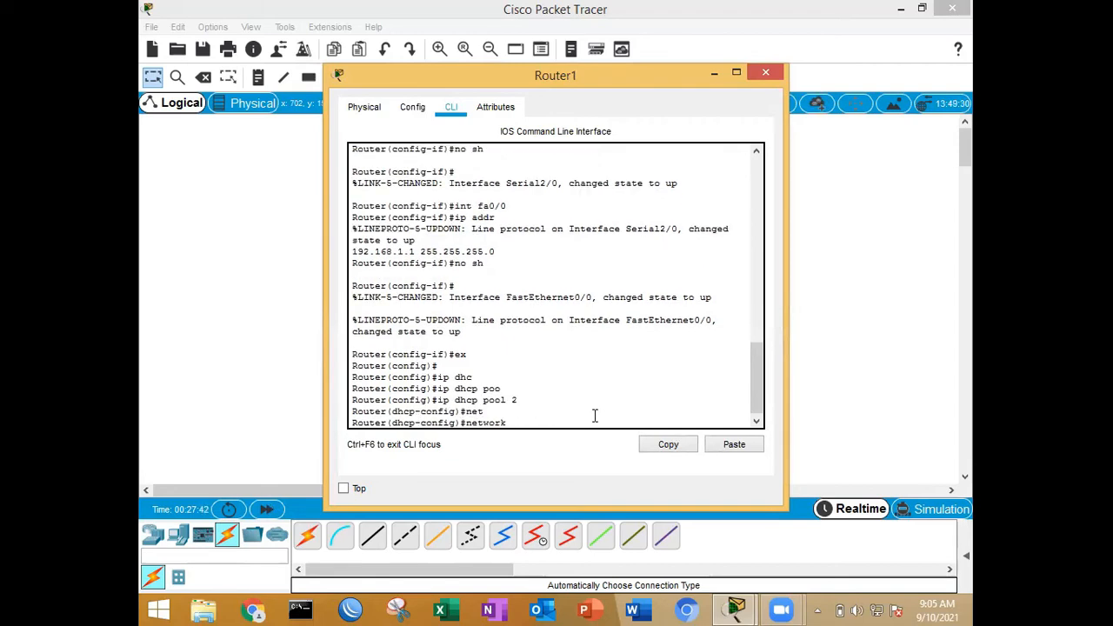
text(192.168.1.0 255.255.255.0)
key(Return)
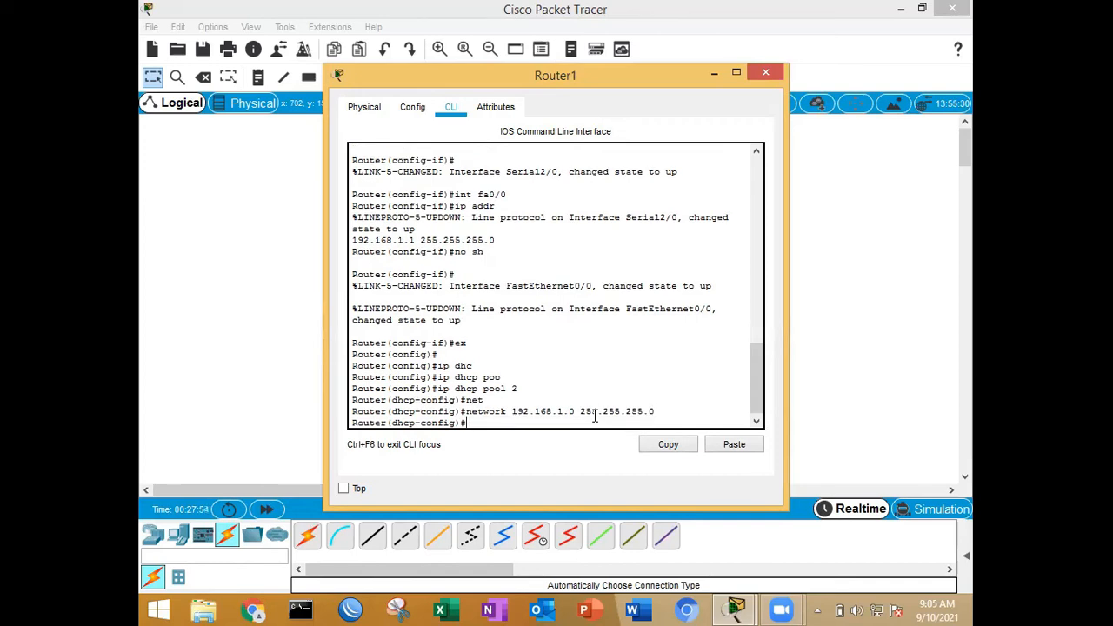
Step: Set the DNS server of Router1's DHCP pool 2 to 10.42.5.254
text(d)
text(n)
key(Tab)
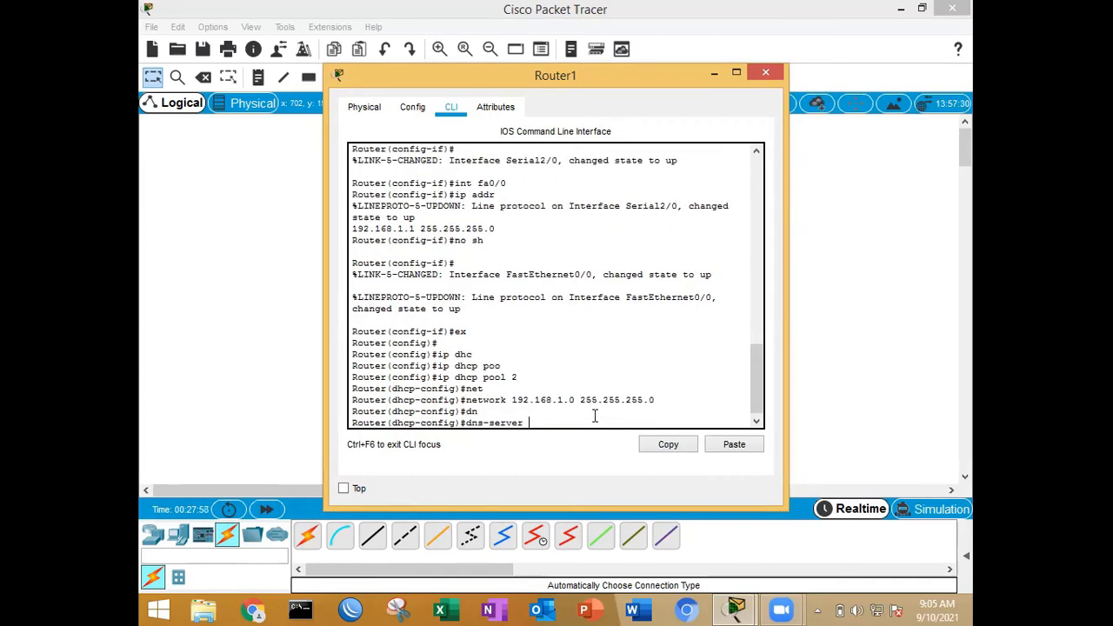
text(10.42.5.254)
key(Return)
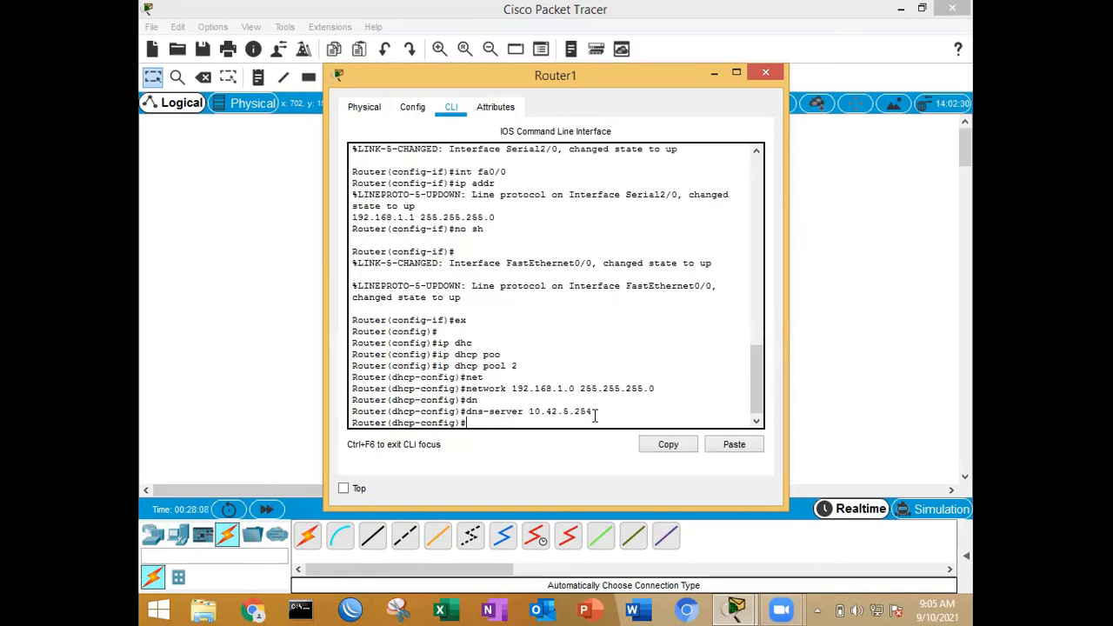
Step: Exclude the address 192.168.1.1 from Router1's DHCP assignments and close the router's window
text(ip dhc)
key(Tab)
text(p )
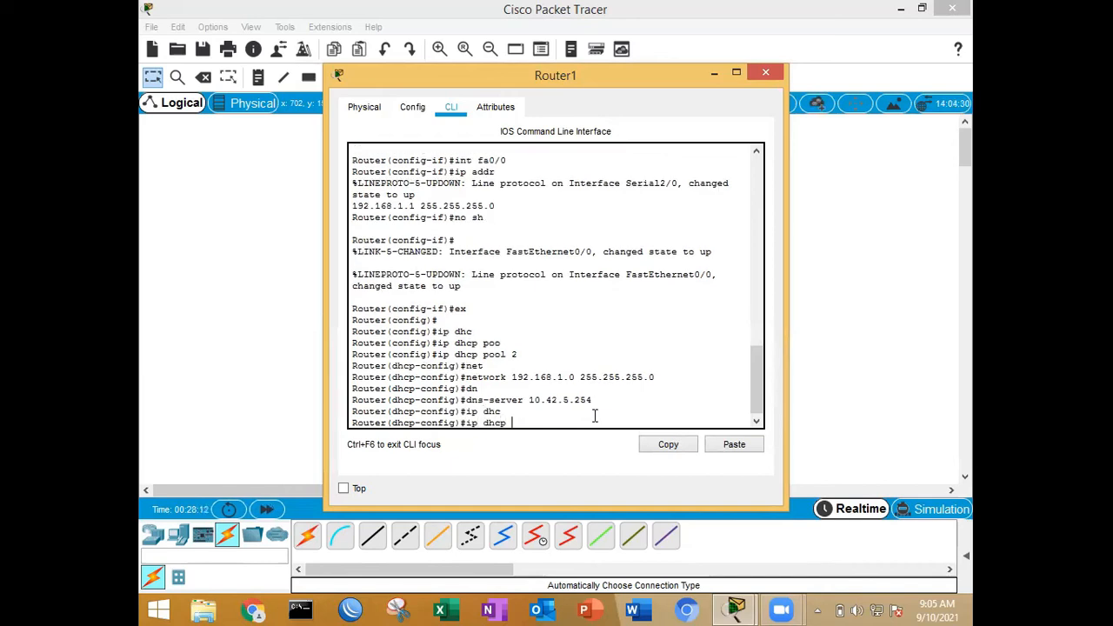
text(excluded-address 192.168.1.)
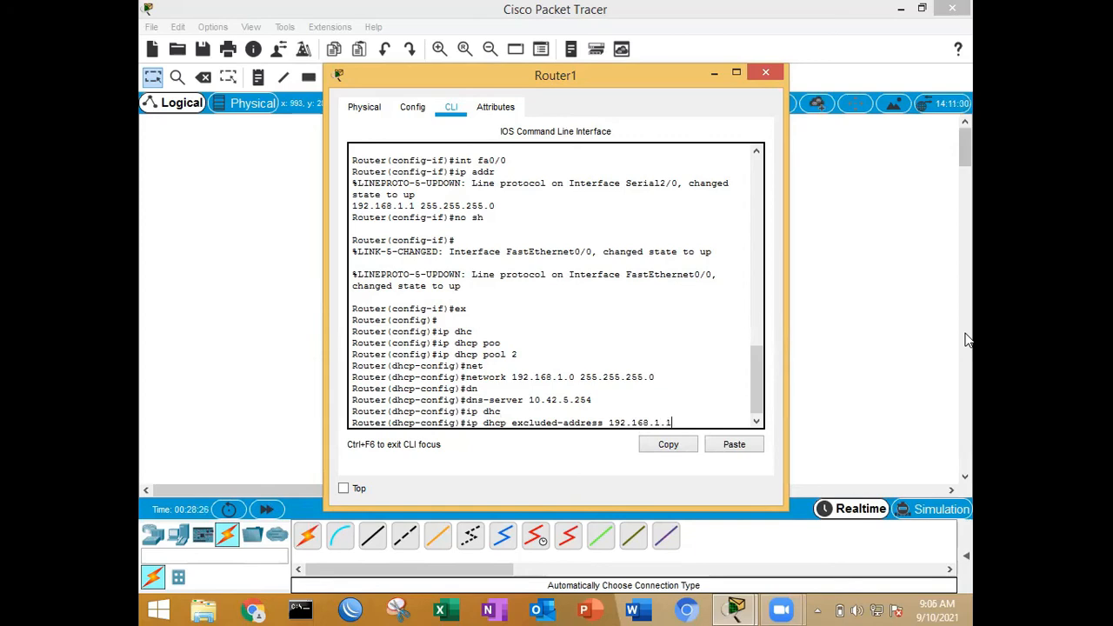
text(1)
key(Return)
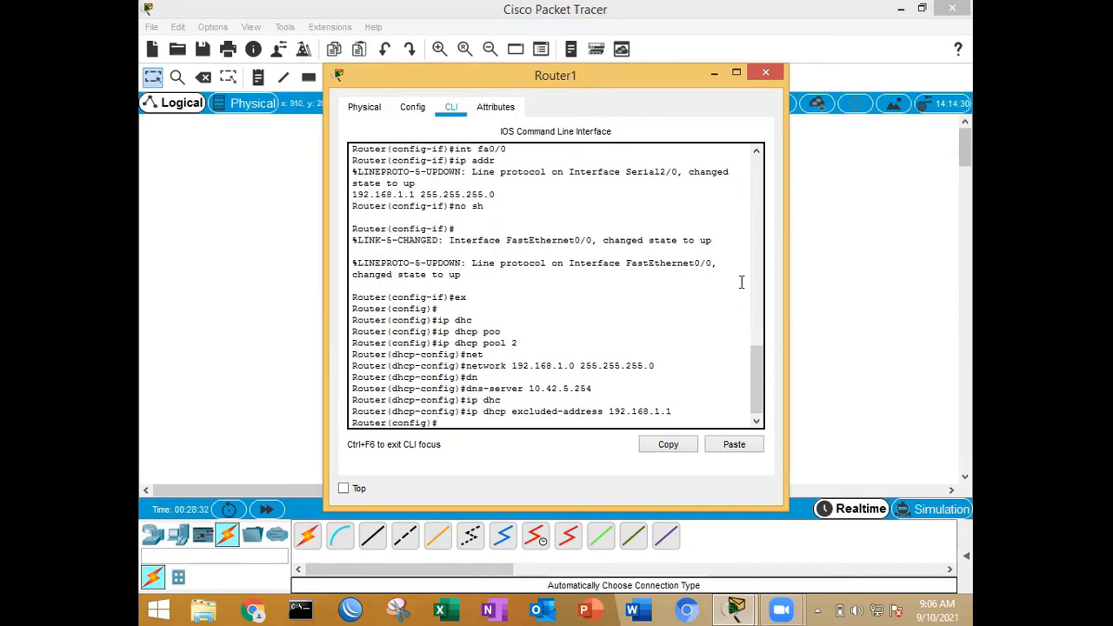
click(762, 74)
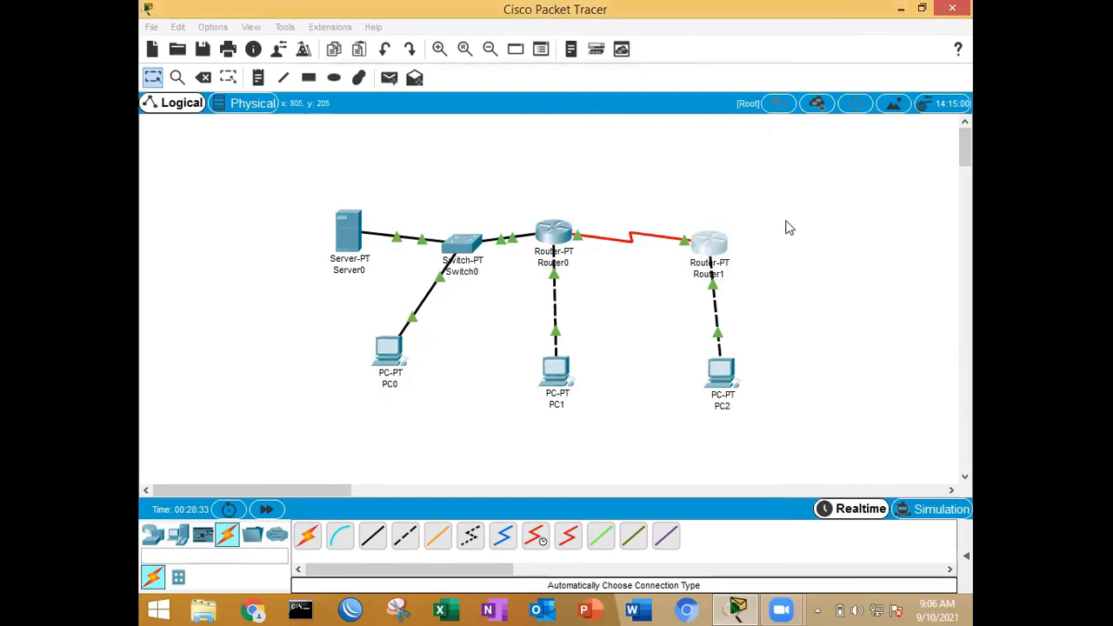
Step: Check PC2's IPv4 gateway and DNS server settings against the DHCP commands entered on Router1
click(727, 374)
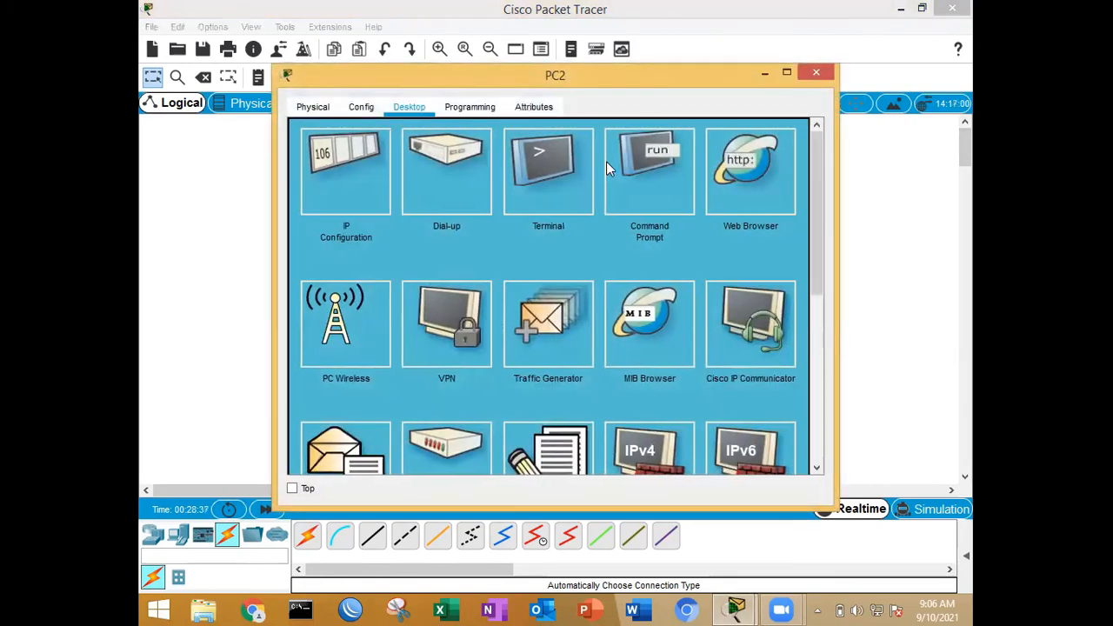
click(363, 109)
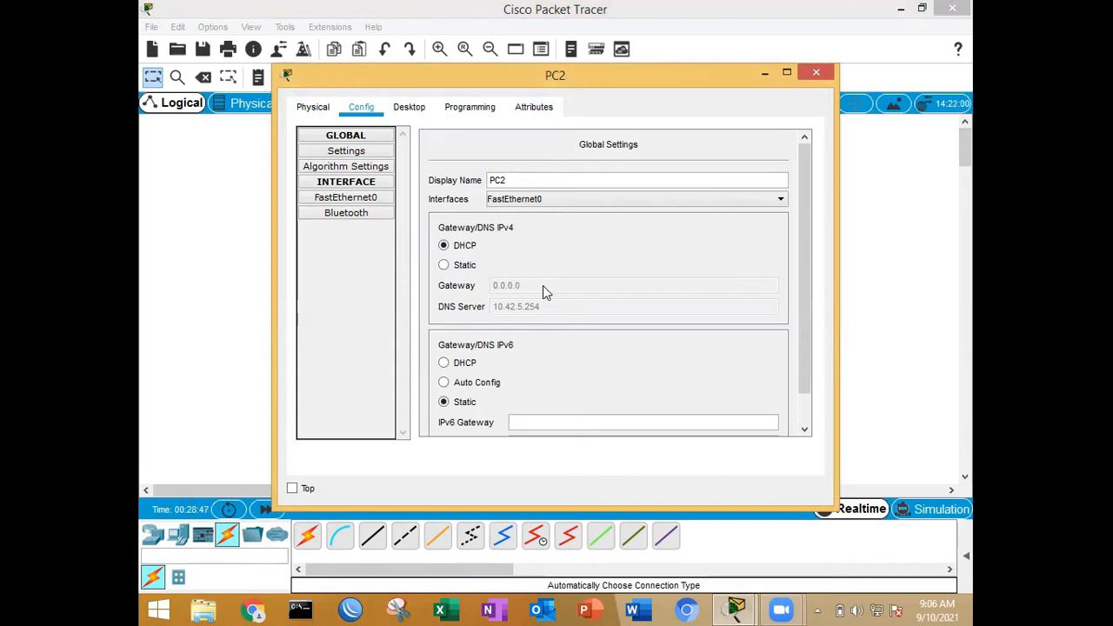
click(825, 75)
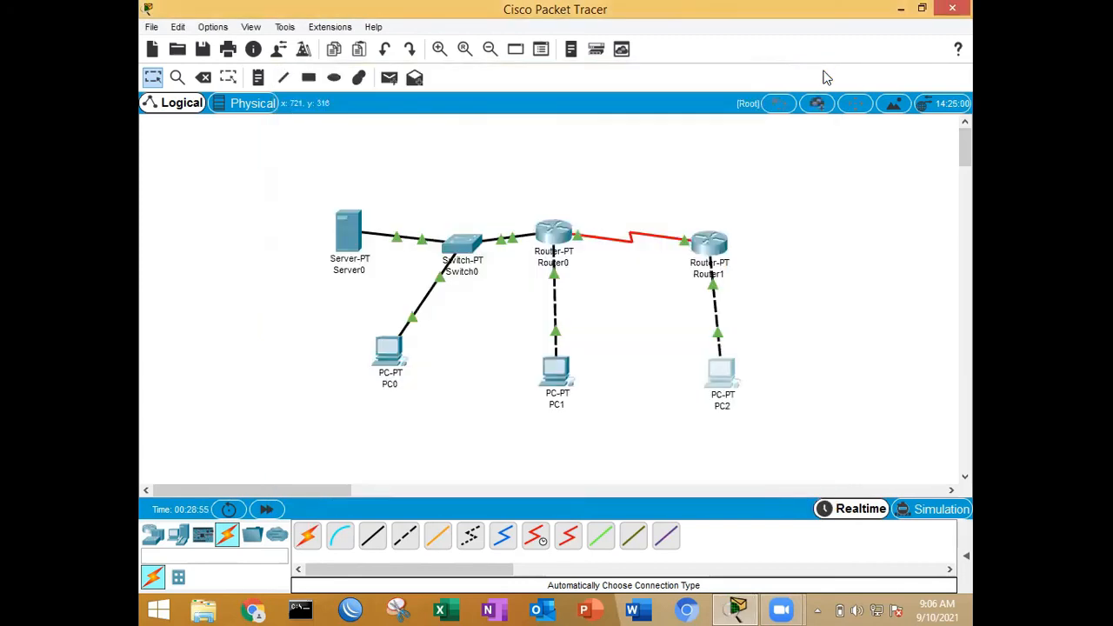
click(721, 248)
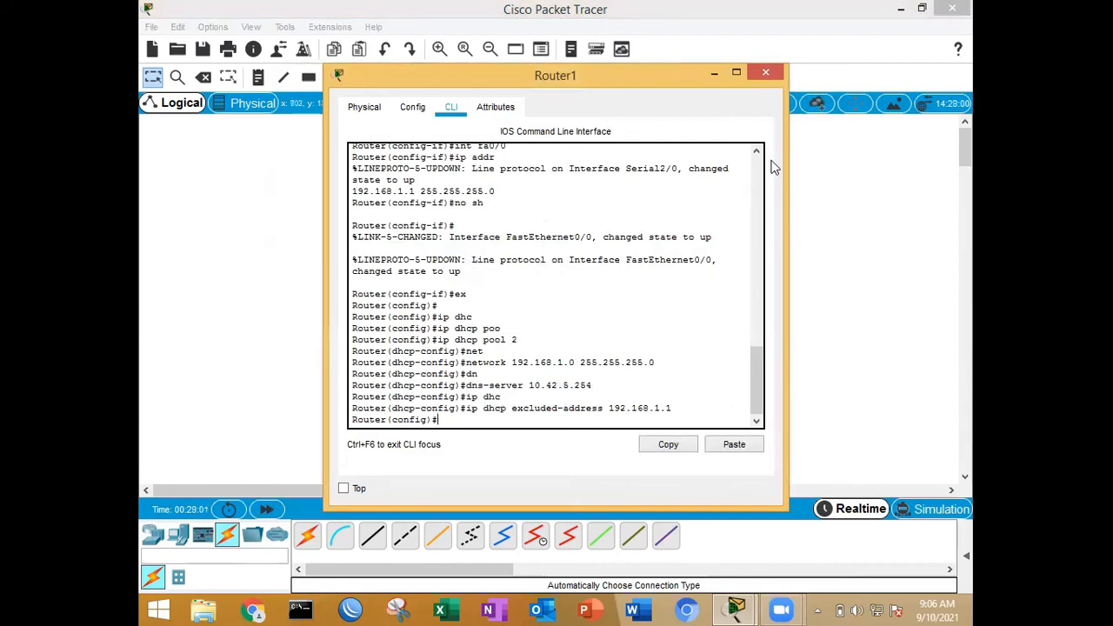
click(771, 73)
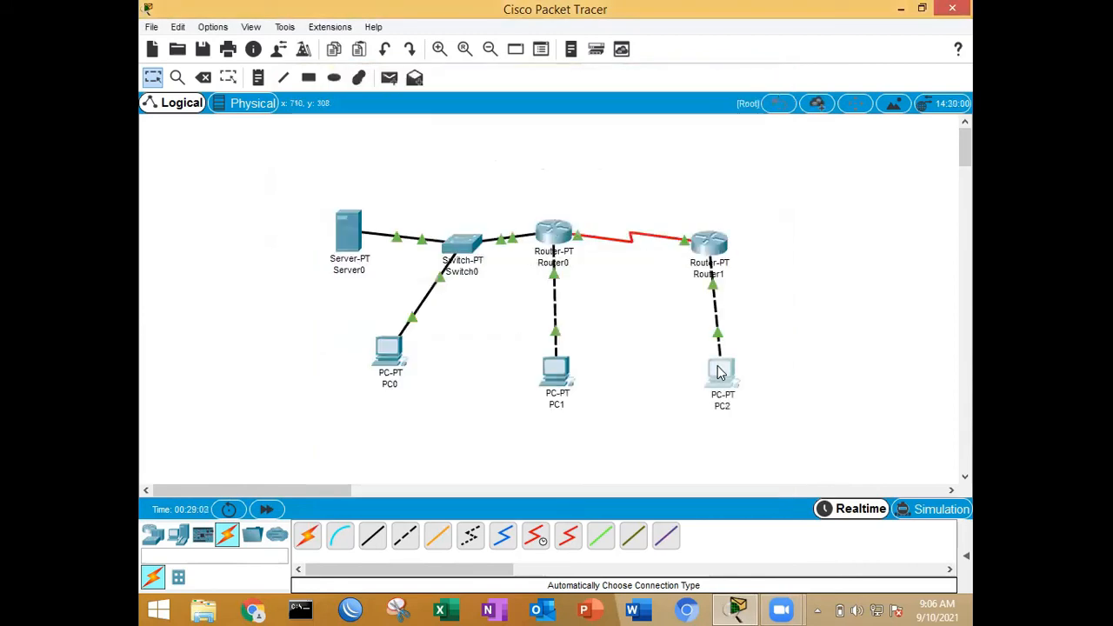
click(721, 371)
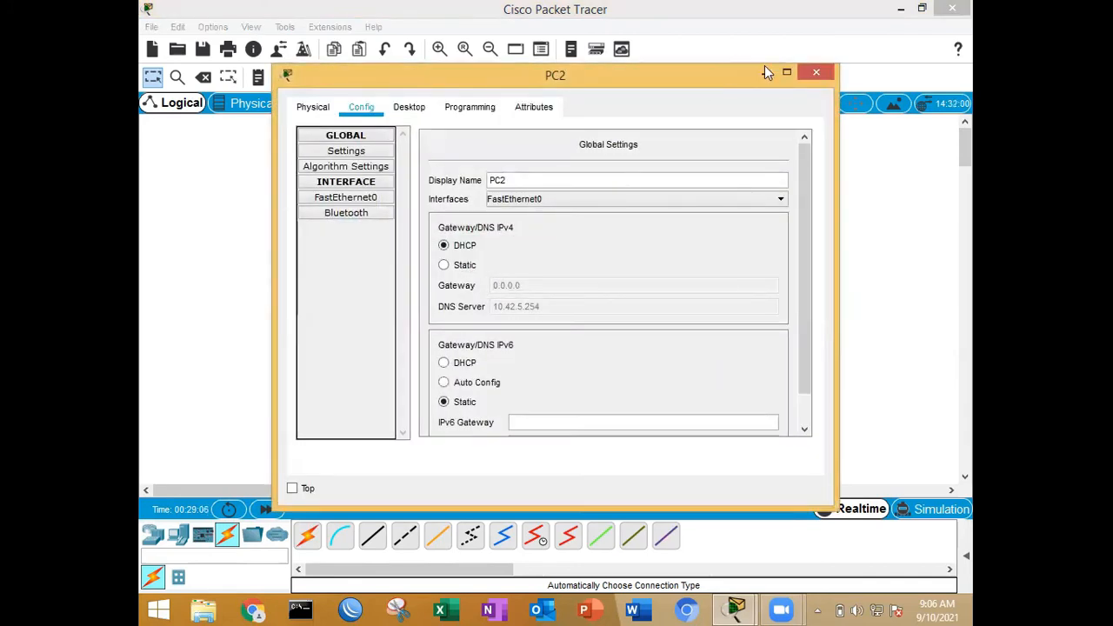
click(822, 73)
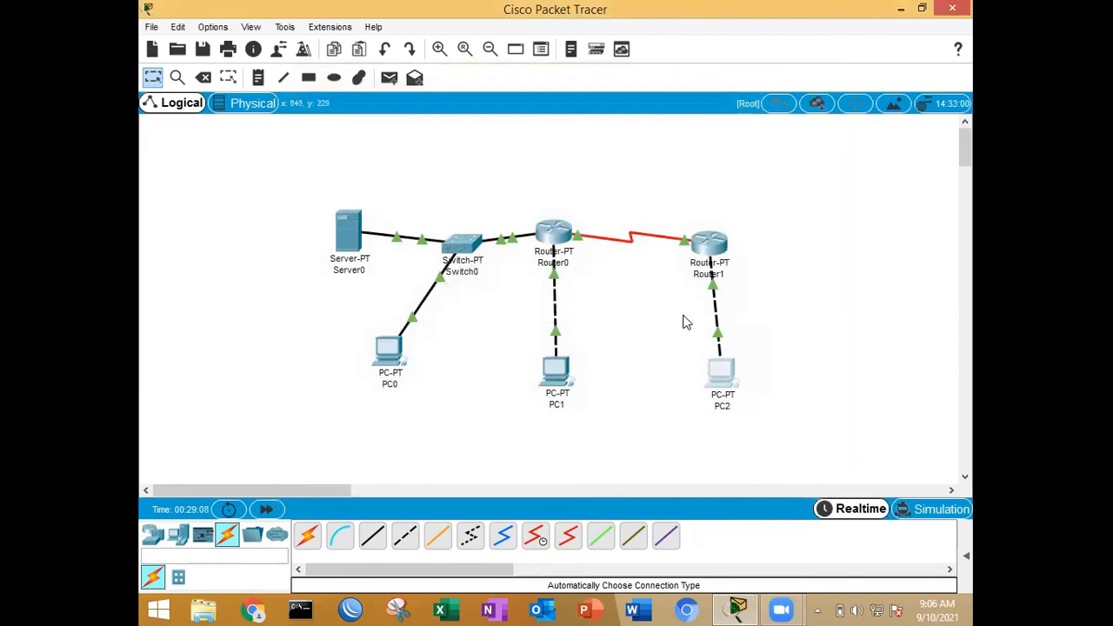
Step: Reopen the configuration of DHCP pool 2 in Router1's command line
click(719, 254)
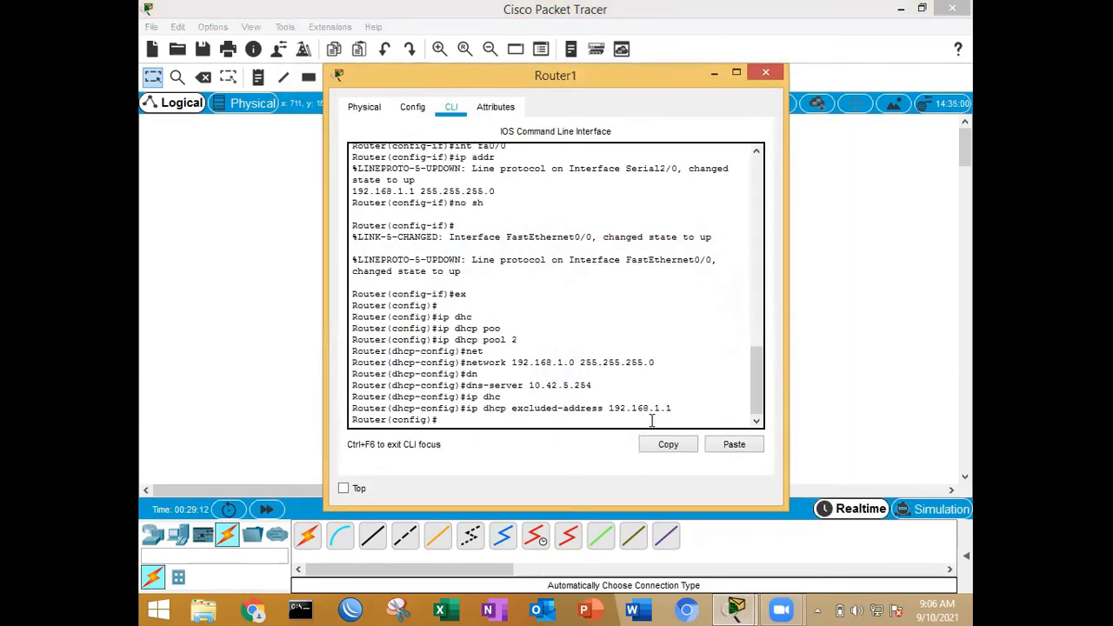
text(ip dhc)
key(Tab)
text(po)
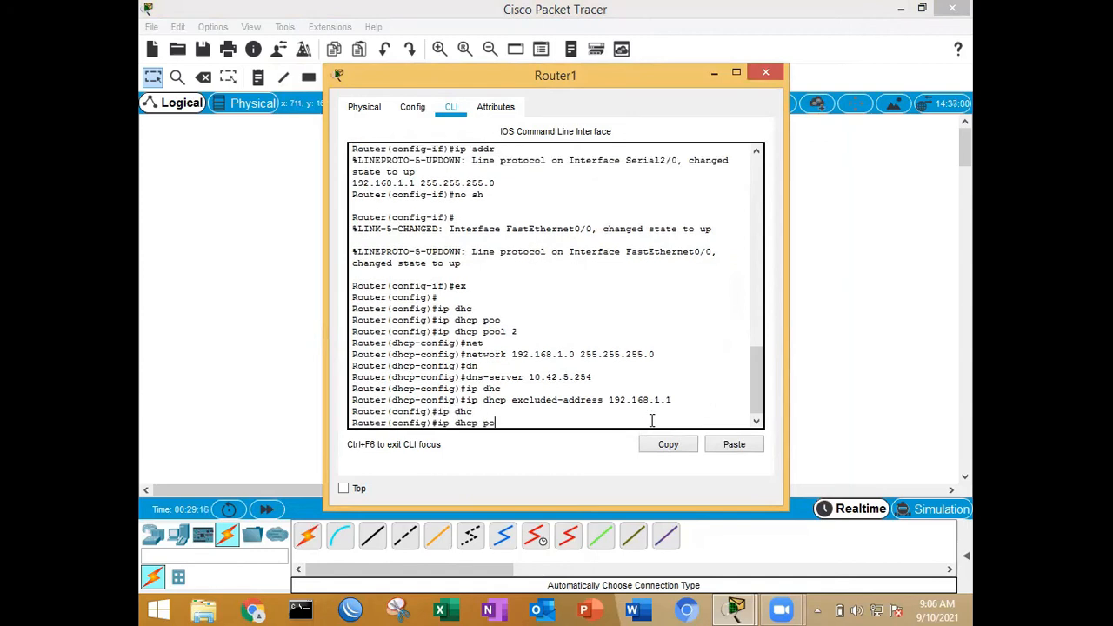
text(o)
key(Tab)
text(2)
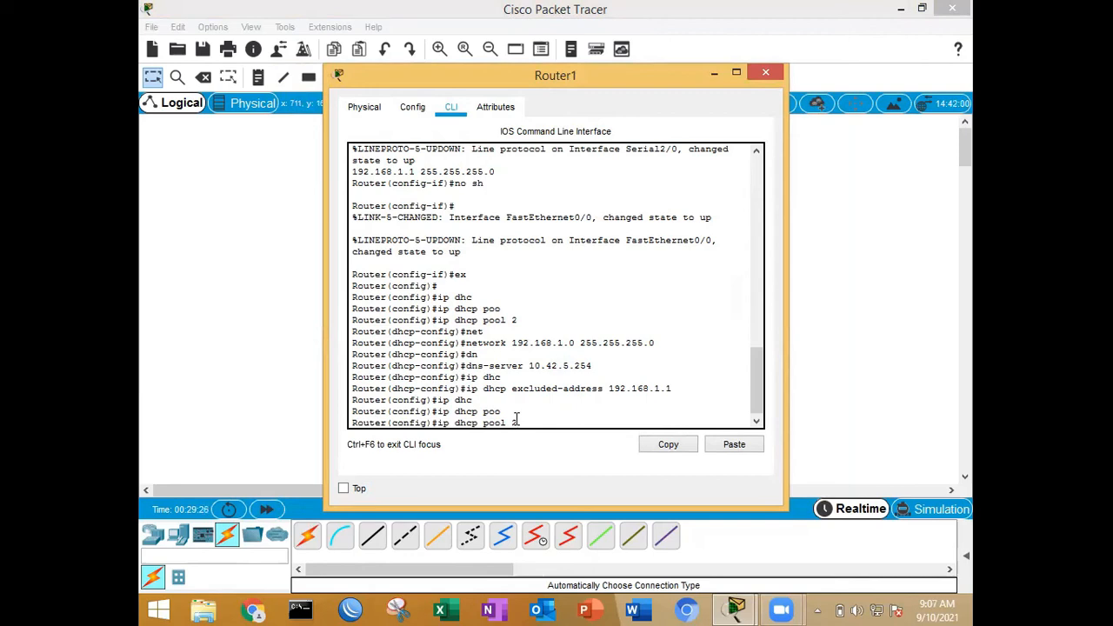
key(Return)
Step: Set the default router of DHCP pool 2 to 192.168.1.1, exit the pool configuration and close Router1's window
text(def)
key(Tab)
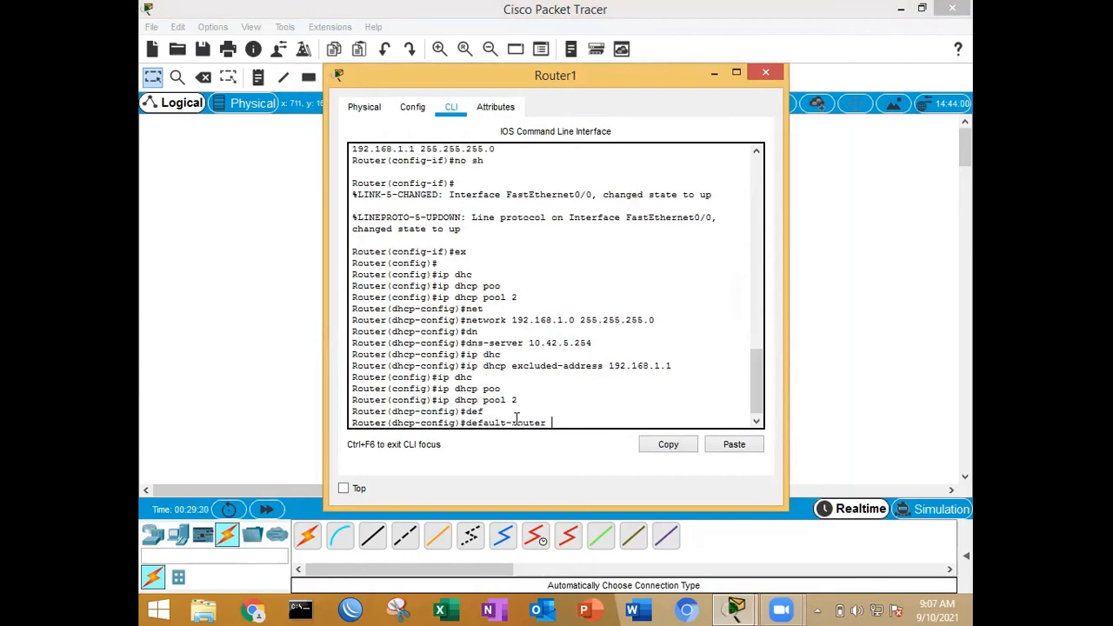
text(192.168.1.1)
key(Return)
text(ex)
key(Return)
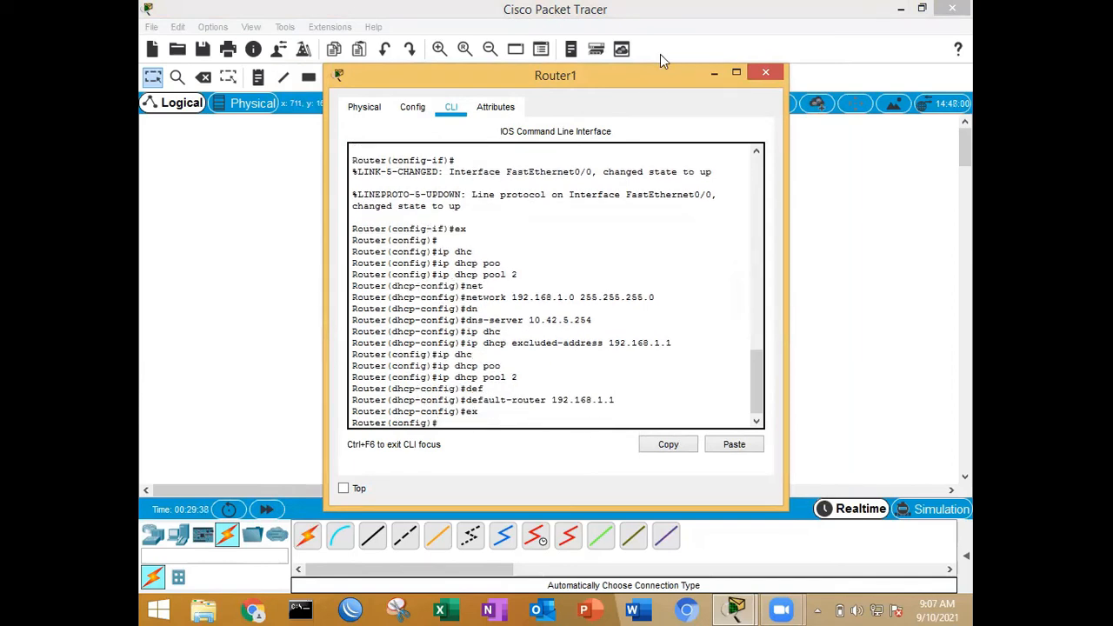
click(772, 75)
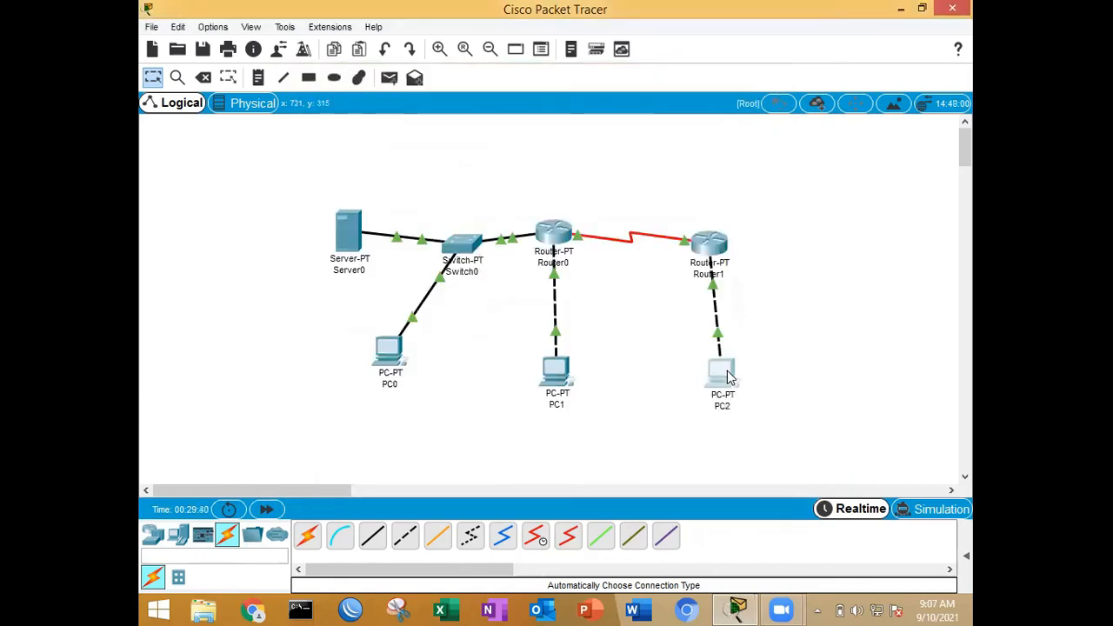
Step: Renew PC2's IPv4 gateway and DNS settings by switching them to Static and back to DHCP
click(727, 371)
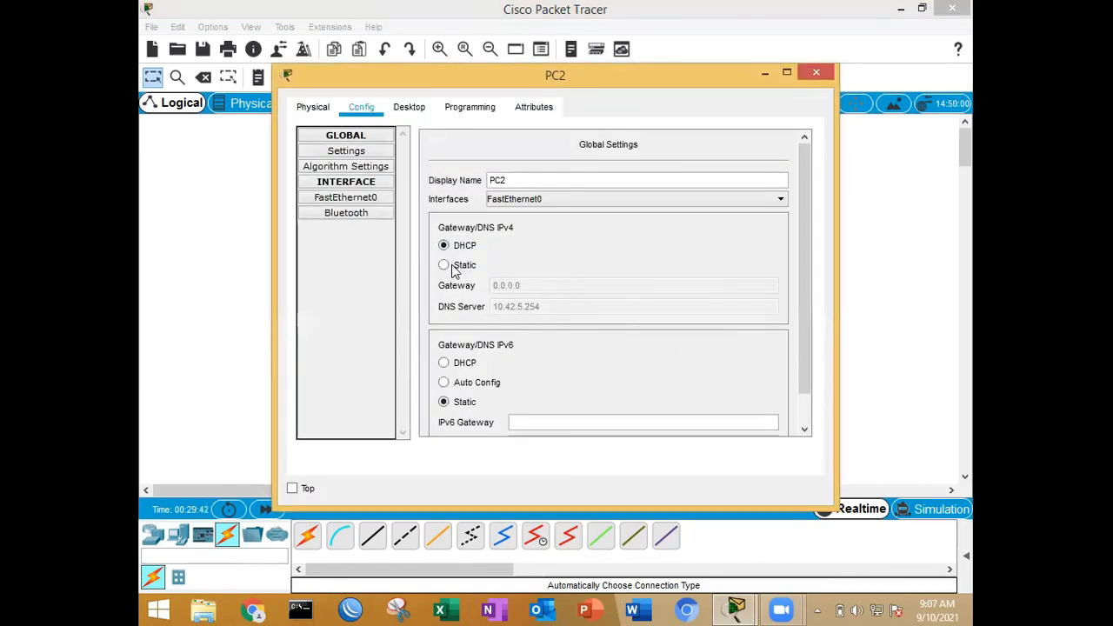
click(457, 265)
click(460, 248)
Step: Load tkj.com in PC2's web browser
click(404, 106)
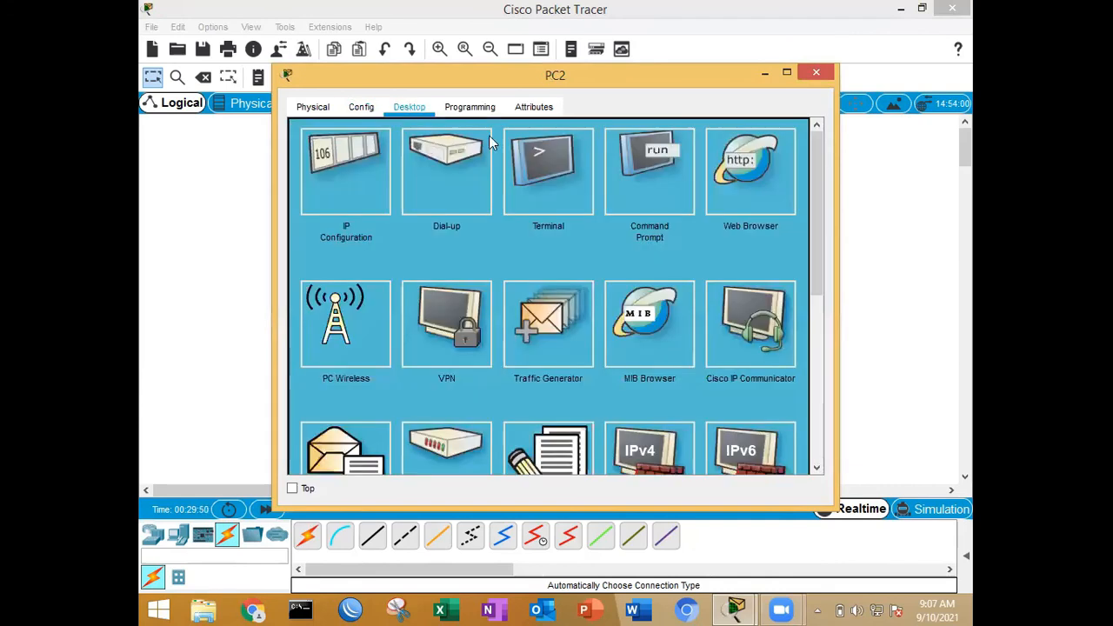
click(757, 178)
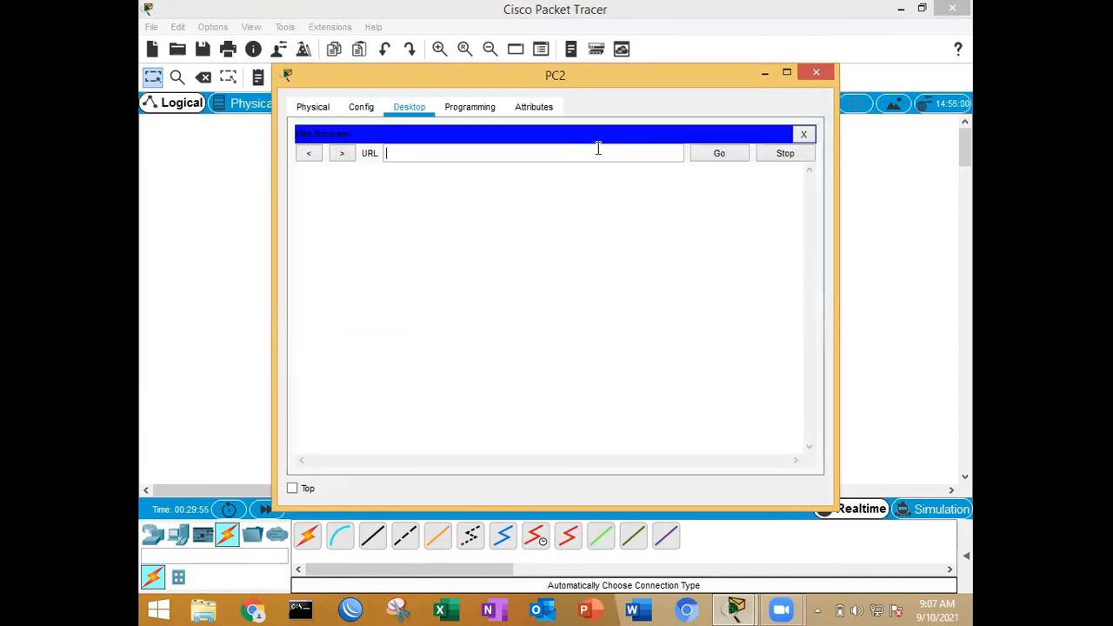
text(tkj.com)
click(717, 160)
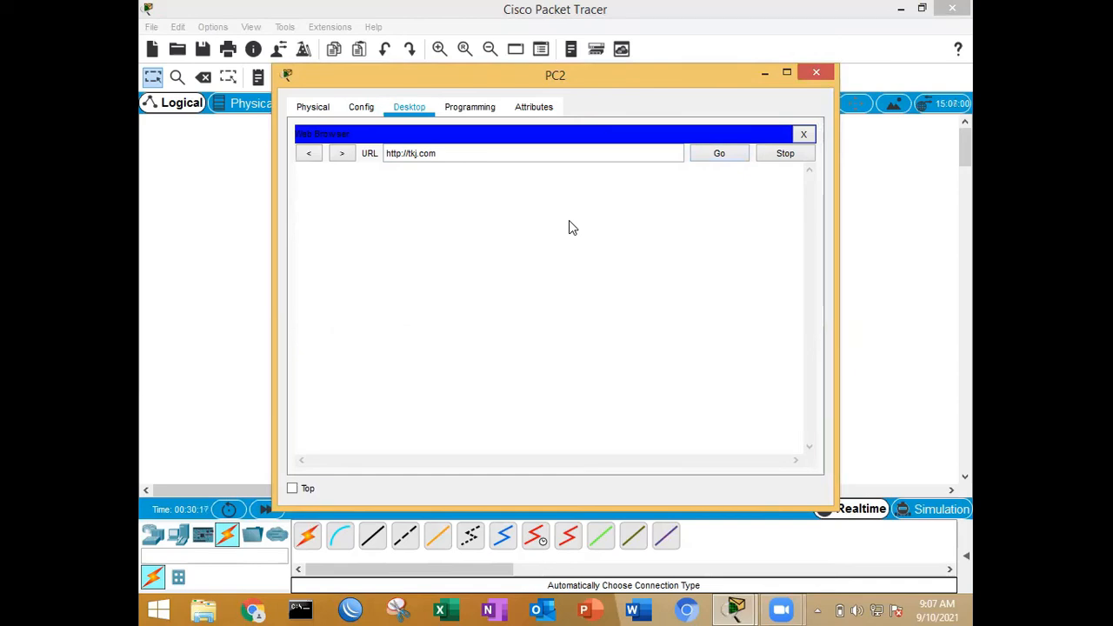
Step: Close PC2's web browser and window, and open Router0's command line
click(806, 136)
click(817, 72)
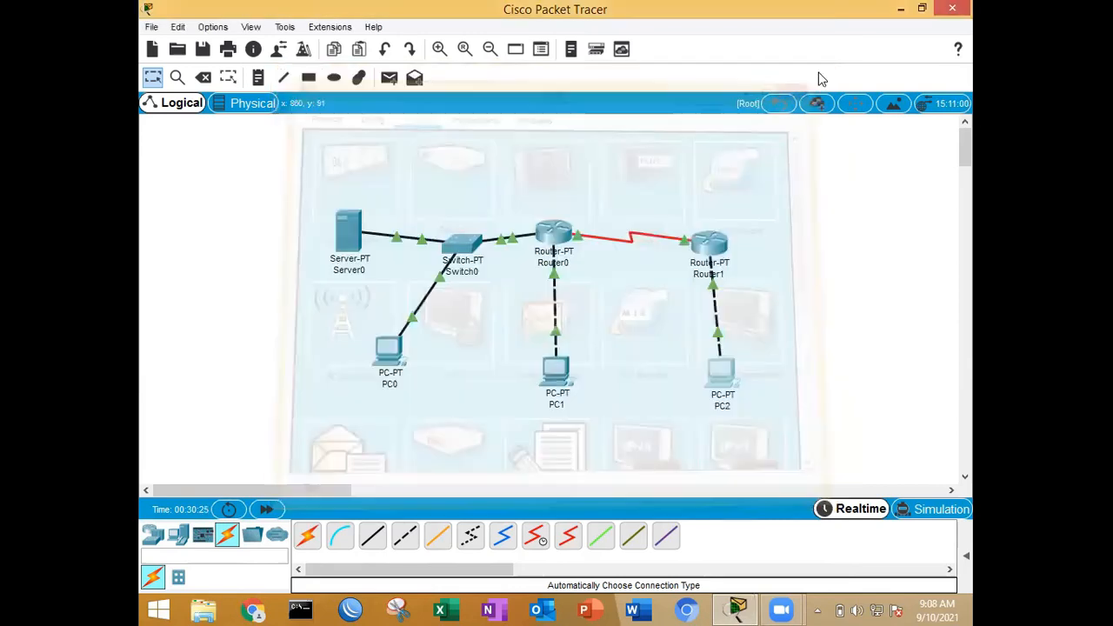
click(551, 233)
drag(636, 77, 338, 39)
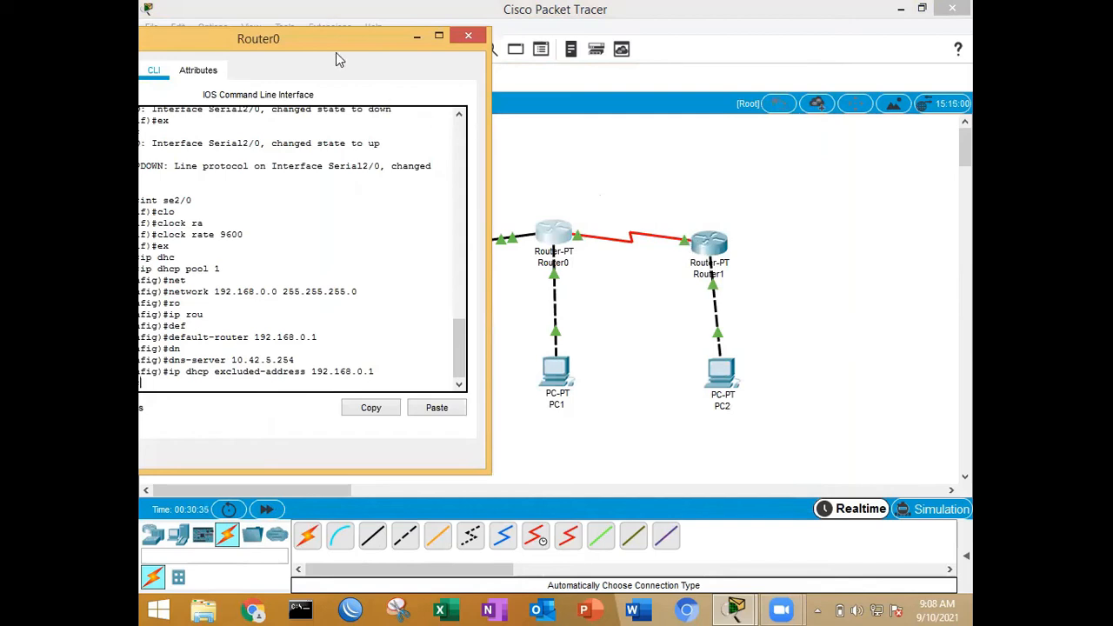
drag(330, 41, 483, 35)
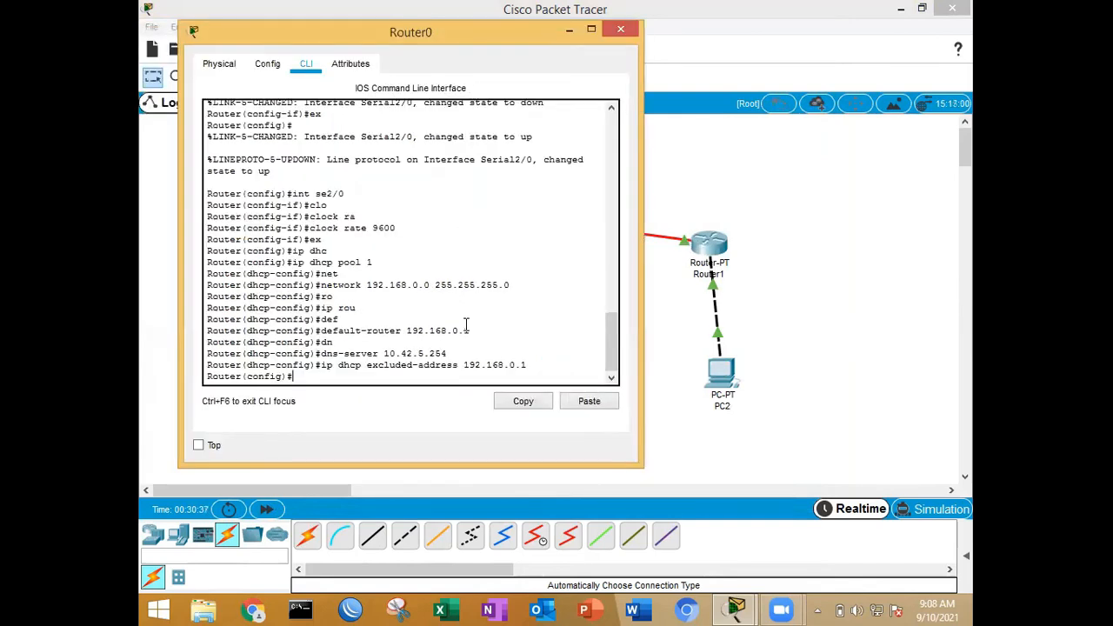
Step: Add a static route on Router0 to network 192.168.1.0 with mask 255.255.255.0 via 11.11.11.2
text(ip route 192.168.1.0 255)
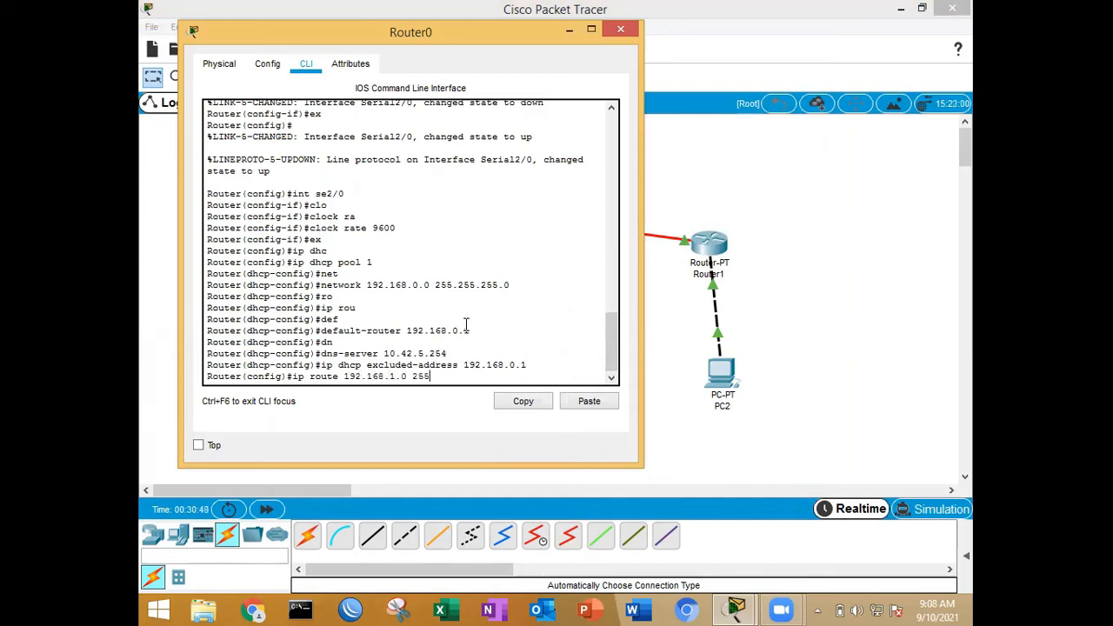
text(.255.255.0 11.11.11.)
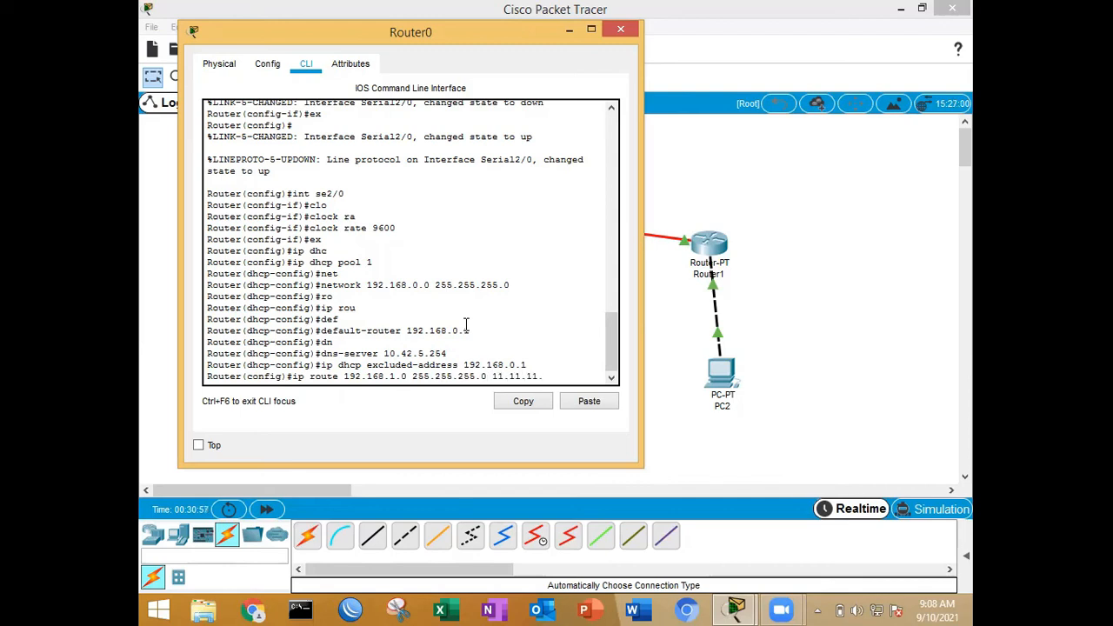
text(2)
key(Return)
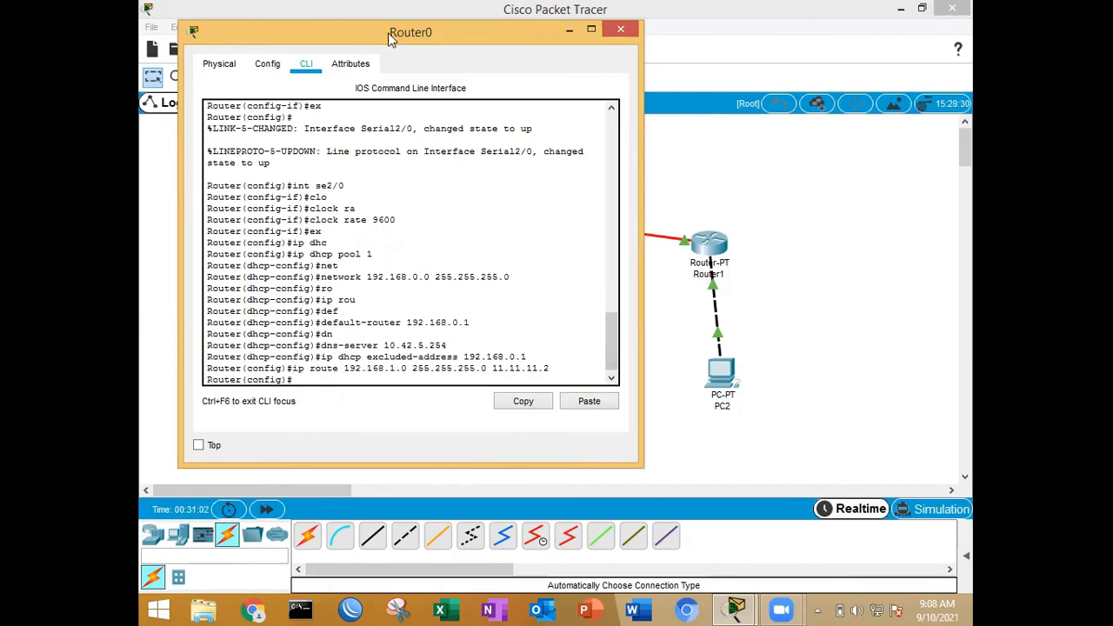
Step: Check the earlier Serial2/0 commands on Router0, close its window and open Router1's command line
scroll(435, 35, up, 4)
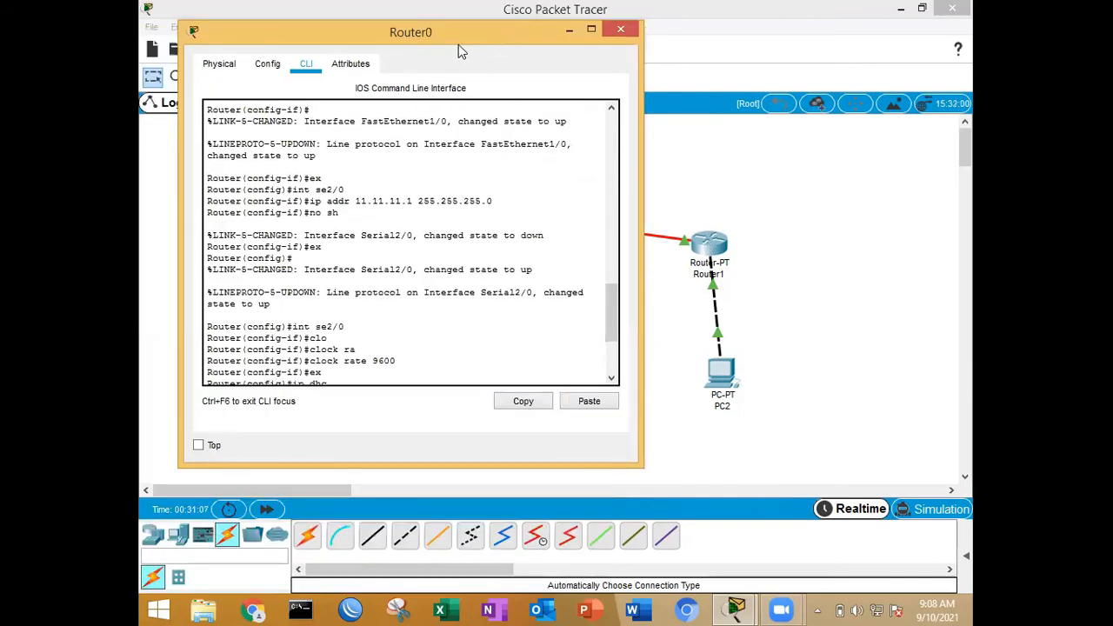
drag(438, 32, 312, 41)
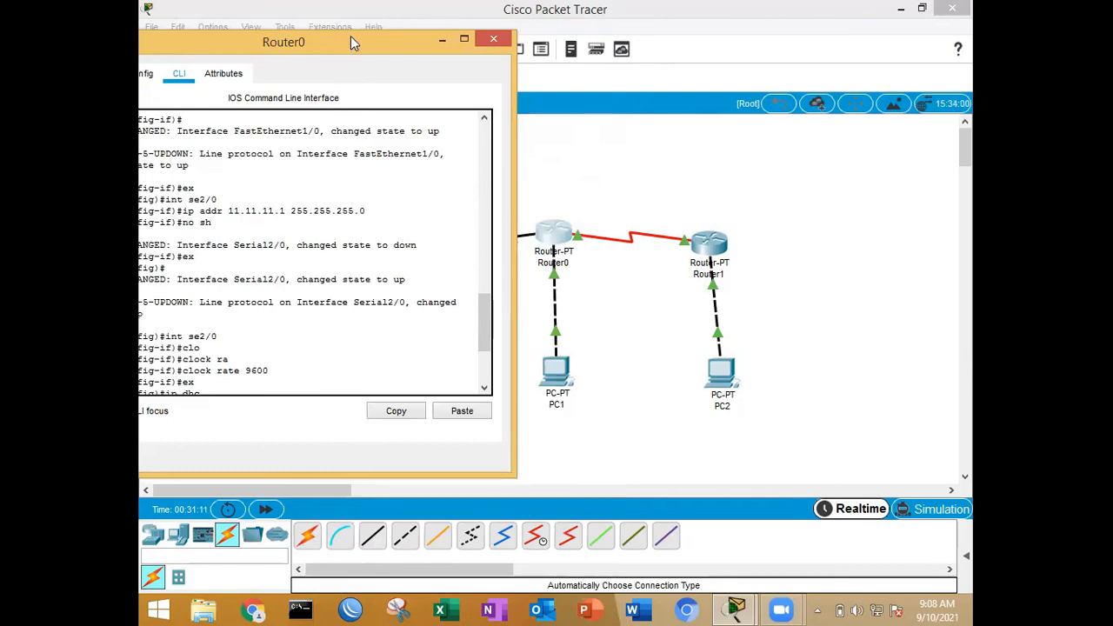
drag(352, 40, 450, 47)
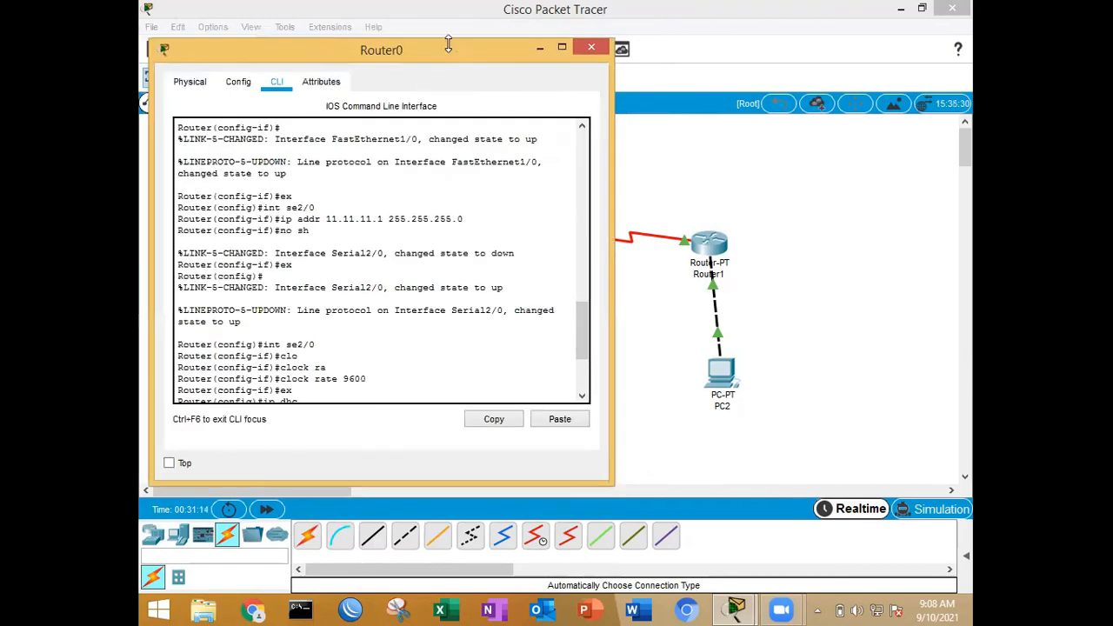
click(590, 47)
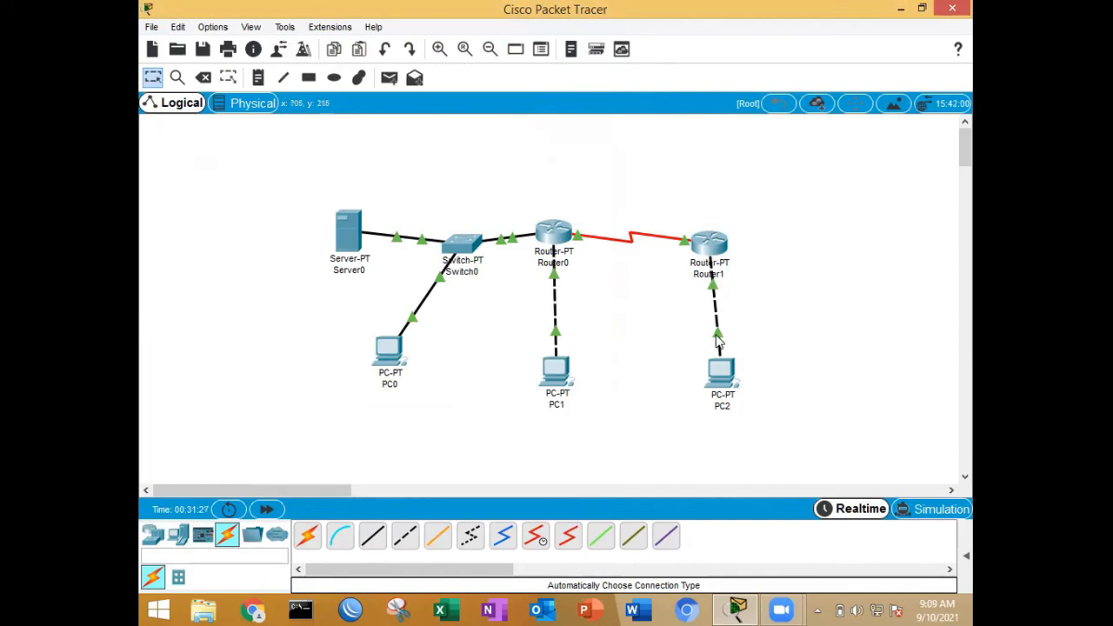
click(703, 246)
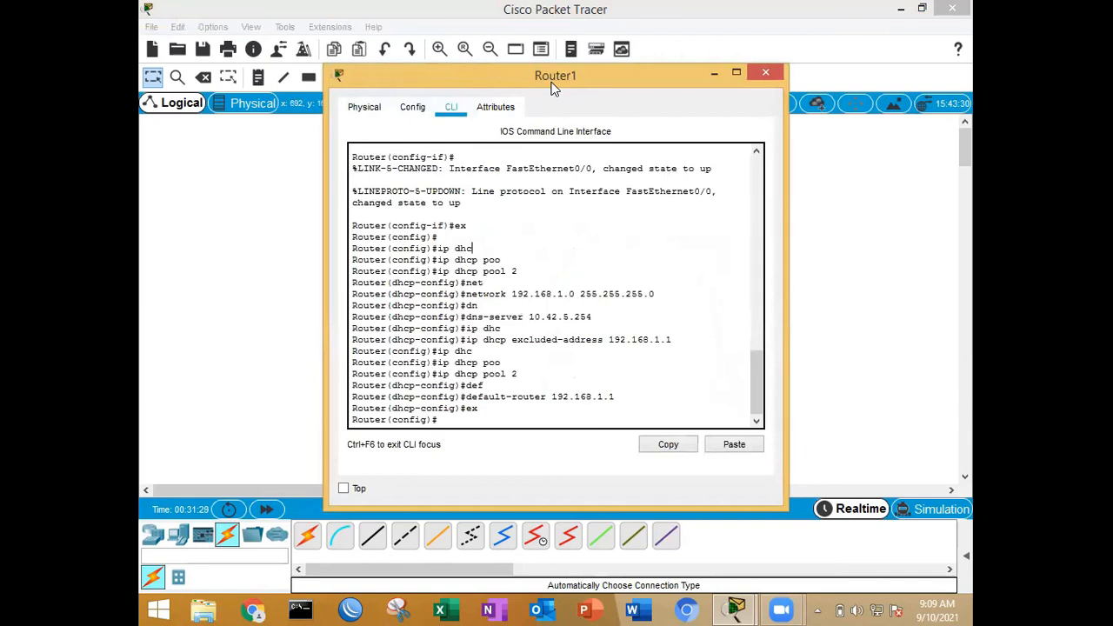
drag(553, 87, 906, 87)
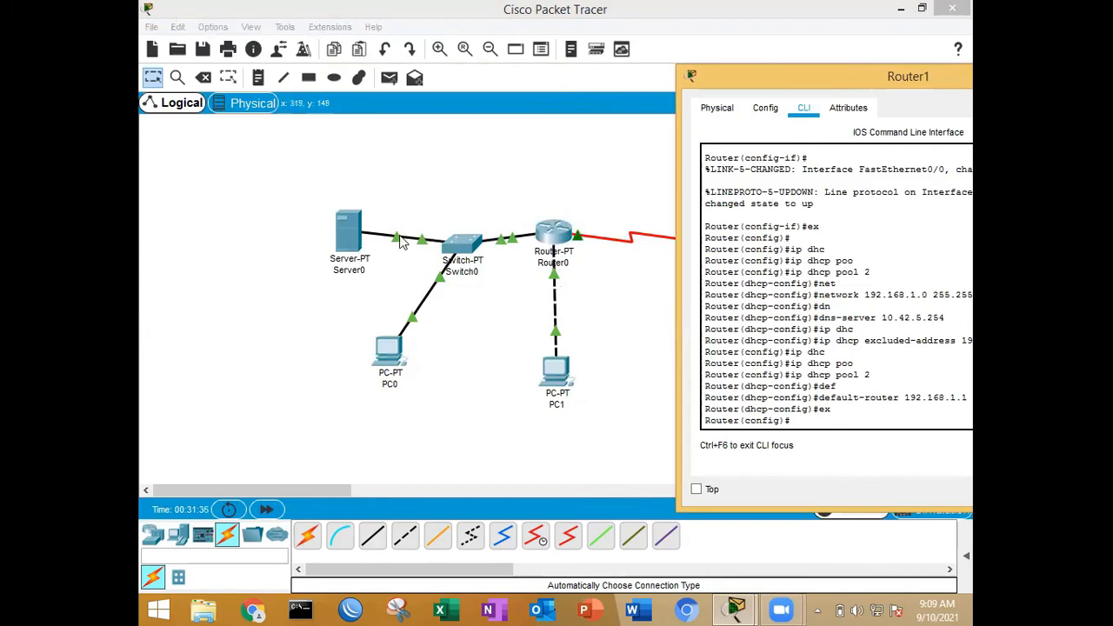
drag(843, 77, 583, 39)
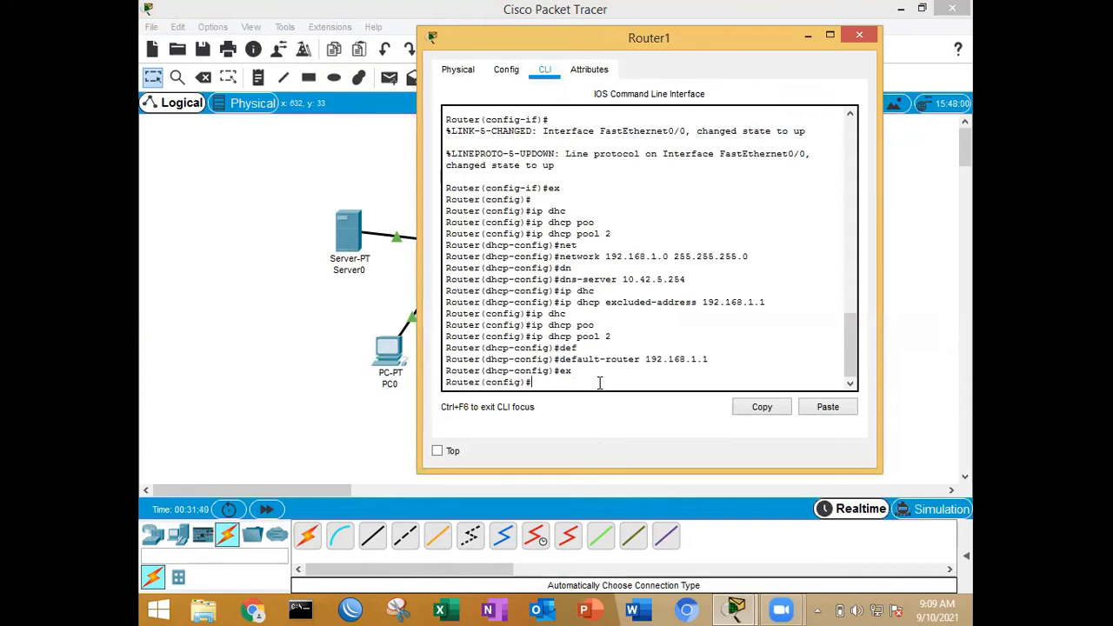
Step: Add a static route on Router1 to network 192.168.0.0 with mask 255.255.255.0 via 11.11.11.1
text(ip rou)
text(te)
text( 192.168.)
text(0.0)
text( 255.255)
text(55.255.0)
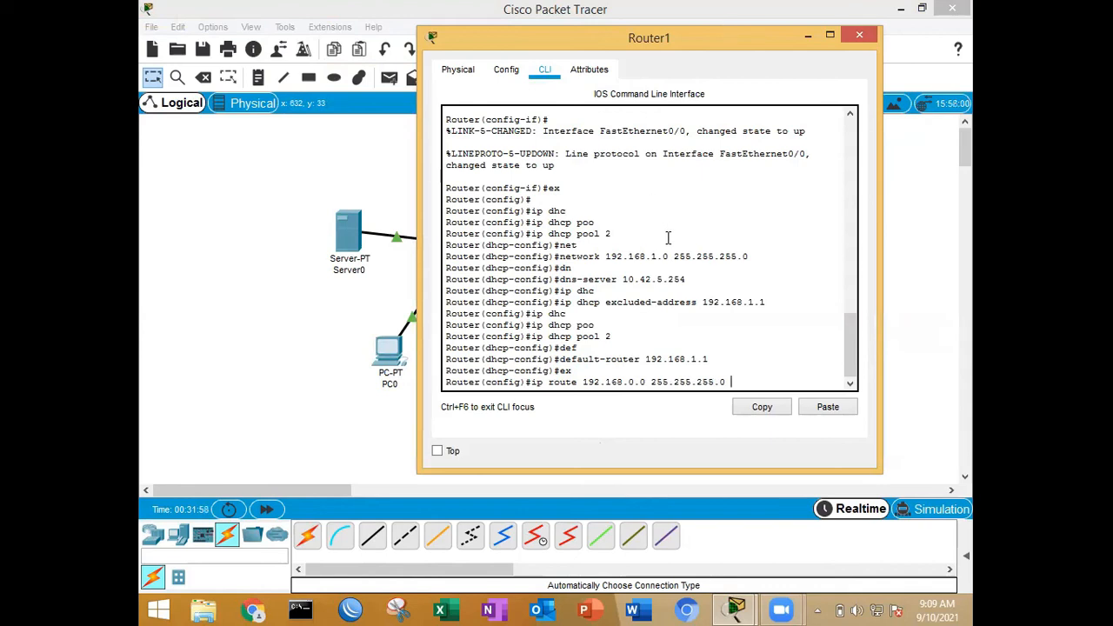
text(11.11.11.1)
drag(673, 41, 834, 393)
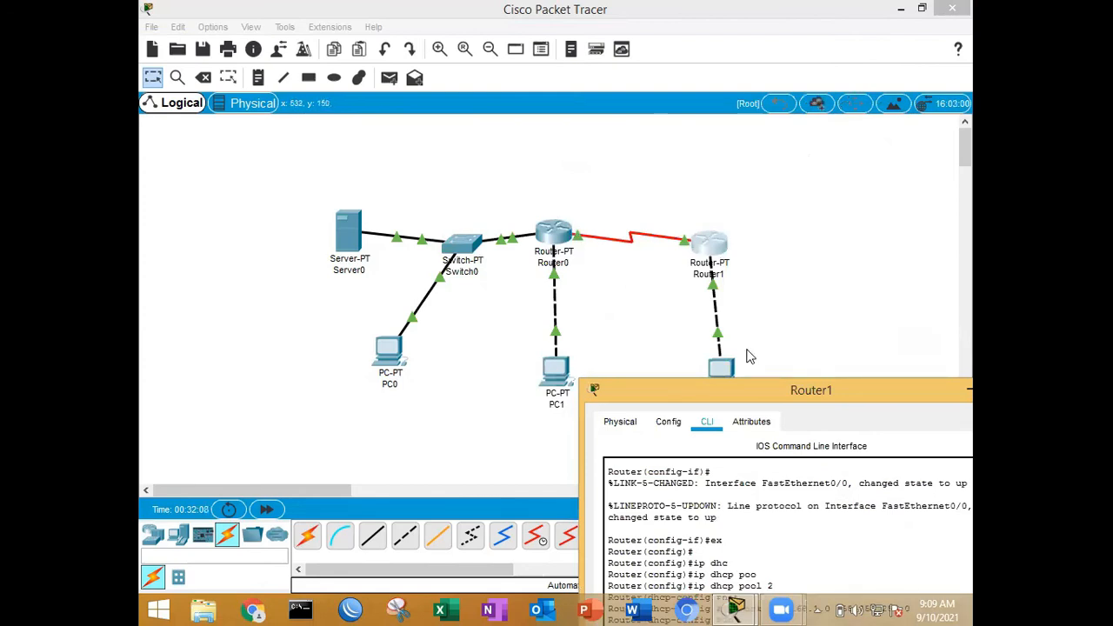
drag(826, 393, 690, 125)
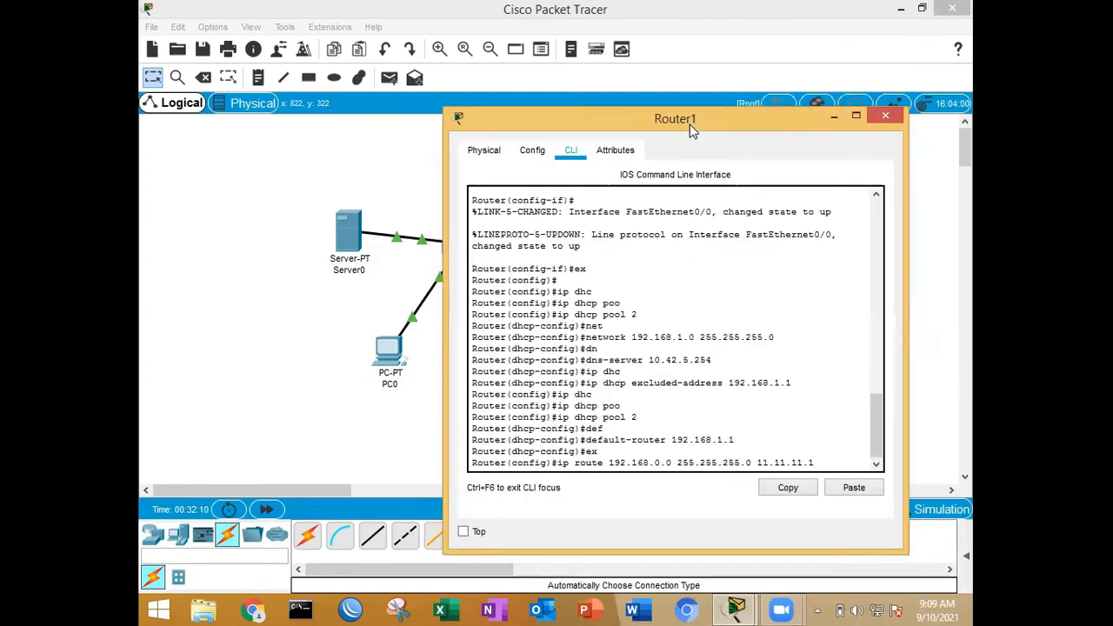
key(Return)
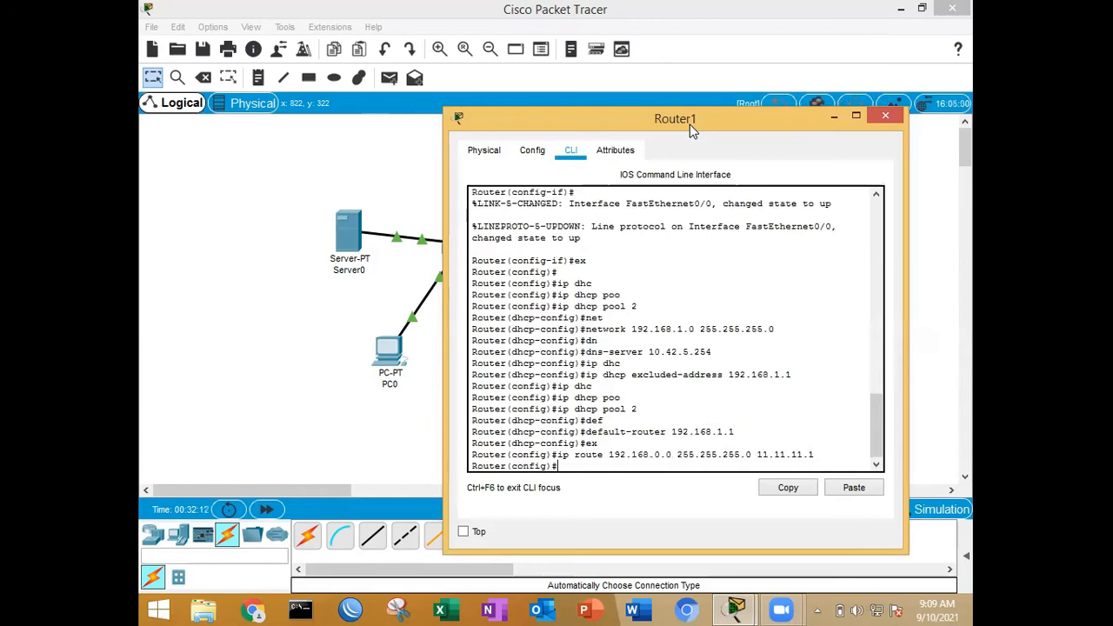
Step: Add a second static route on Router1 to the server network 10.42.5.0 with mask 255.255.255.0 via 11.11.11.1
drag(690, 124, 817, 165)
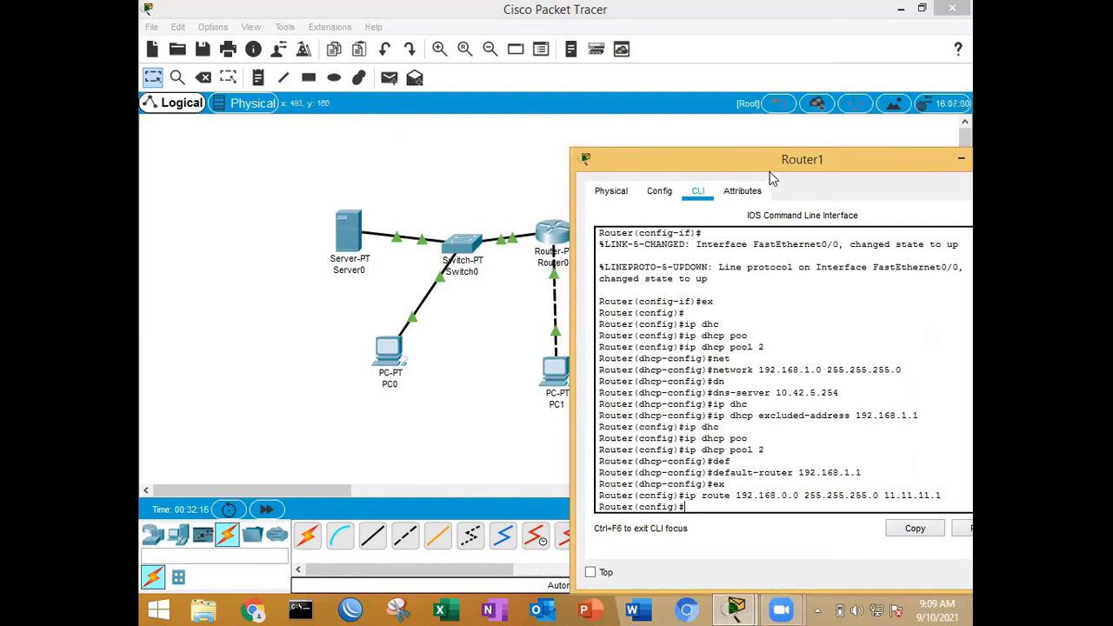
drag(786, 162, 579, 80)
text(ip route 10.42)
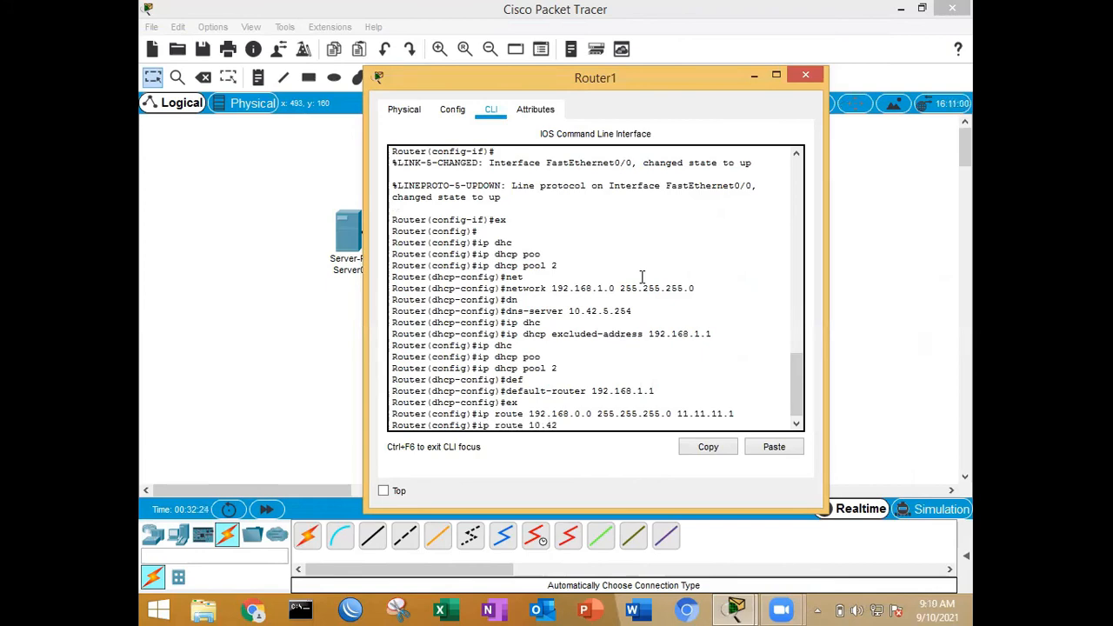
text(.5.0 255.255.255.0 11.11.11.1)
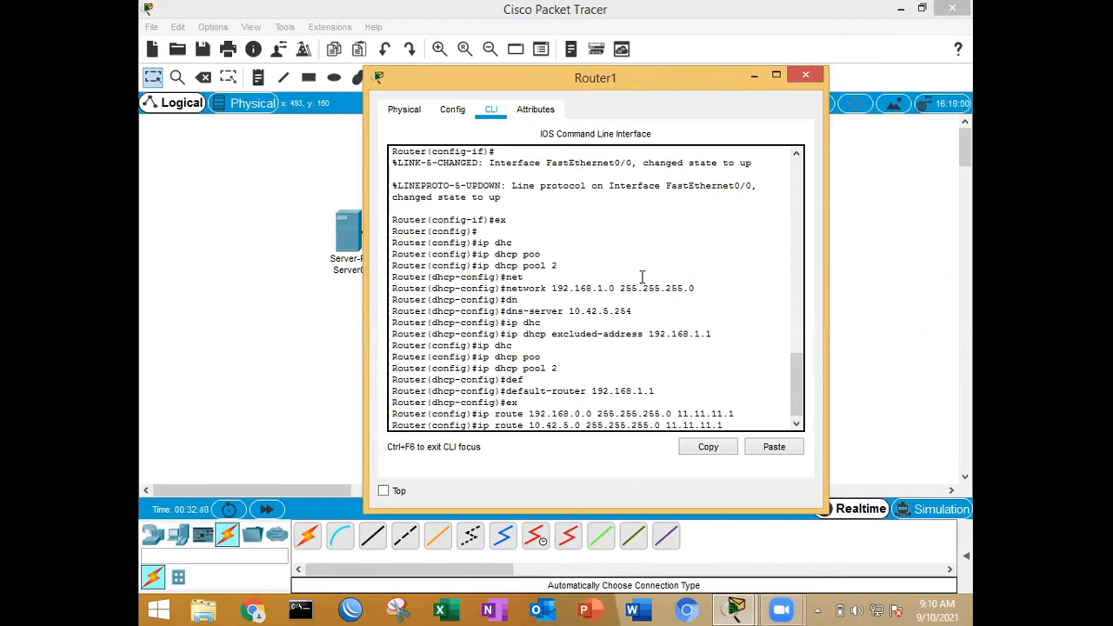
key(Return)
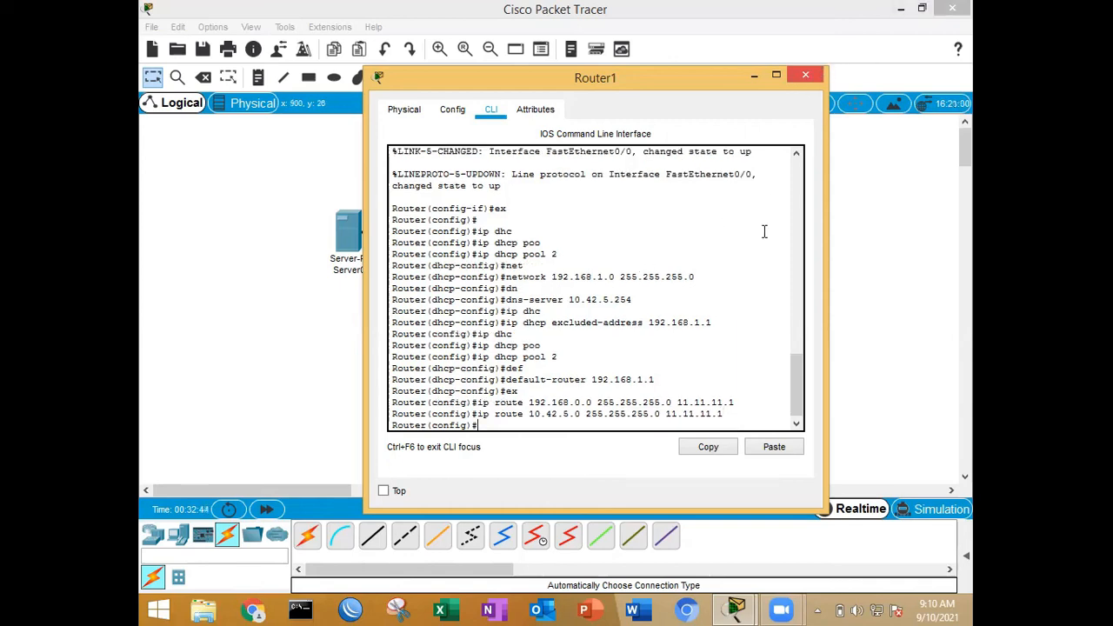
Step: Exit configuration mode on Router1, inspect the static routes in its IP routing table and close the window
text(ex)
key(Return)
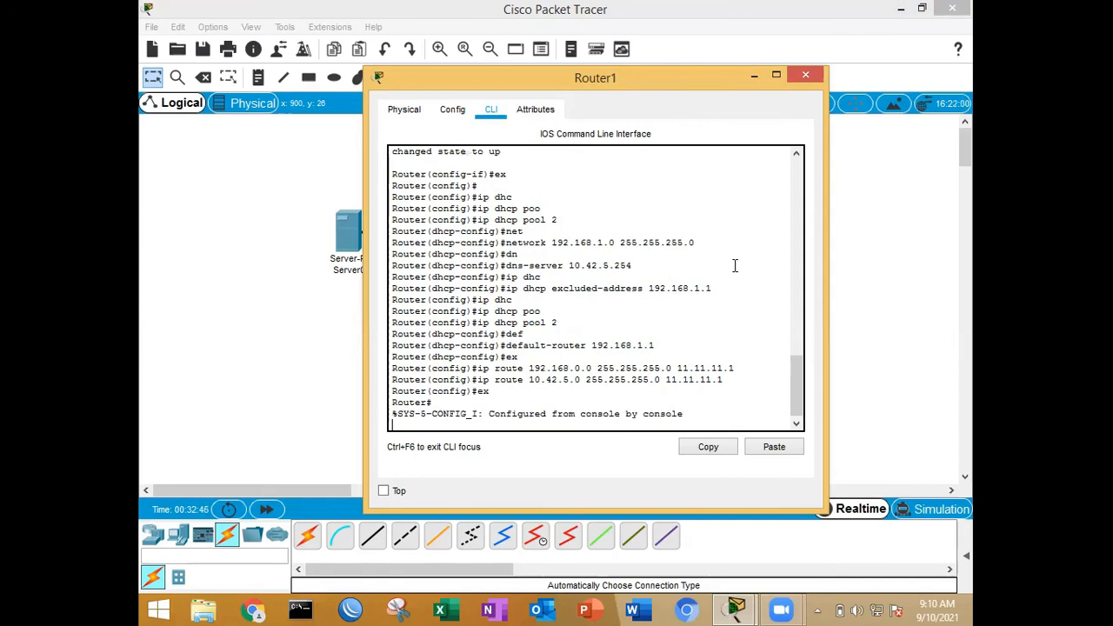
key(Return)
text(sh ip)
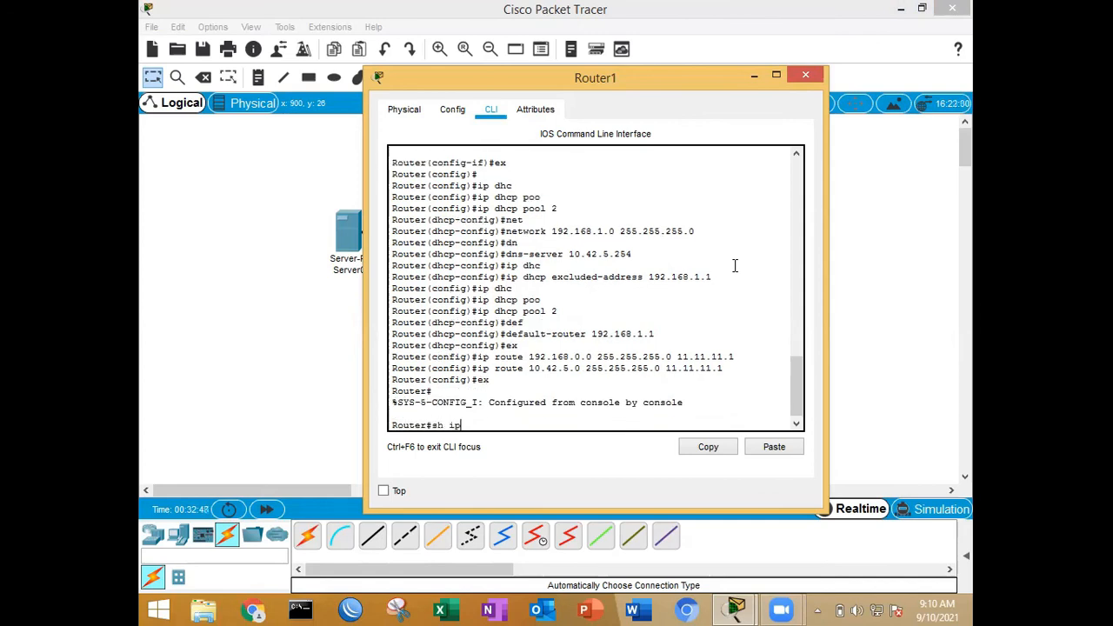
text( rou)
key(Return)
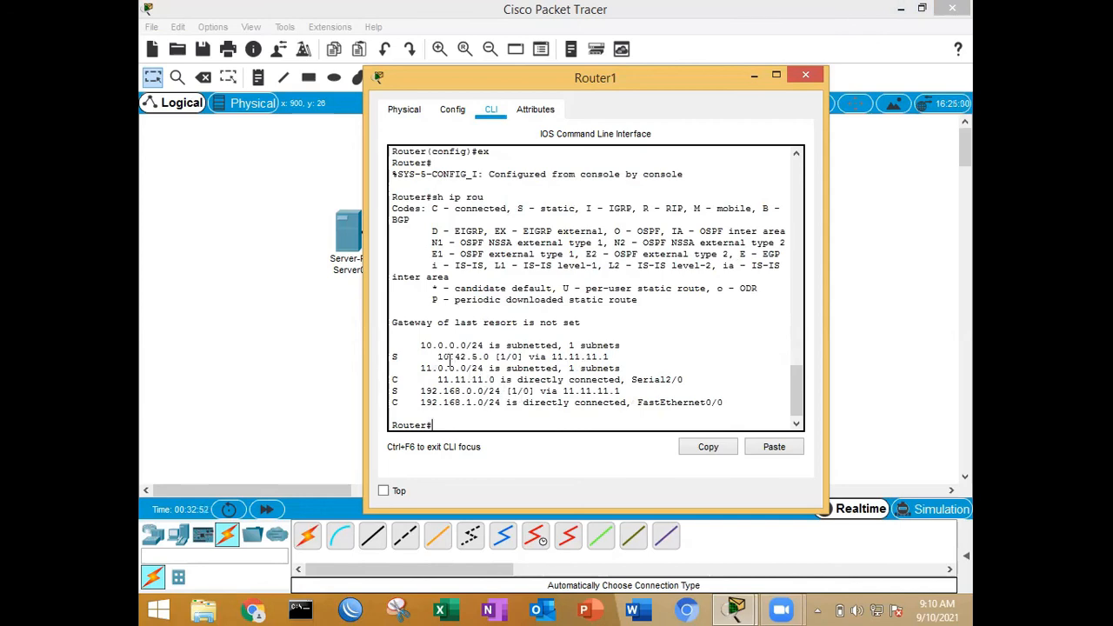
drag(437, 358, 486, 360)
drag(420, 391, 484, 392)
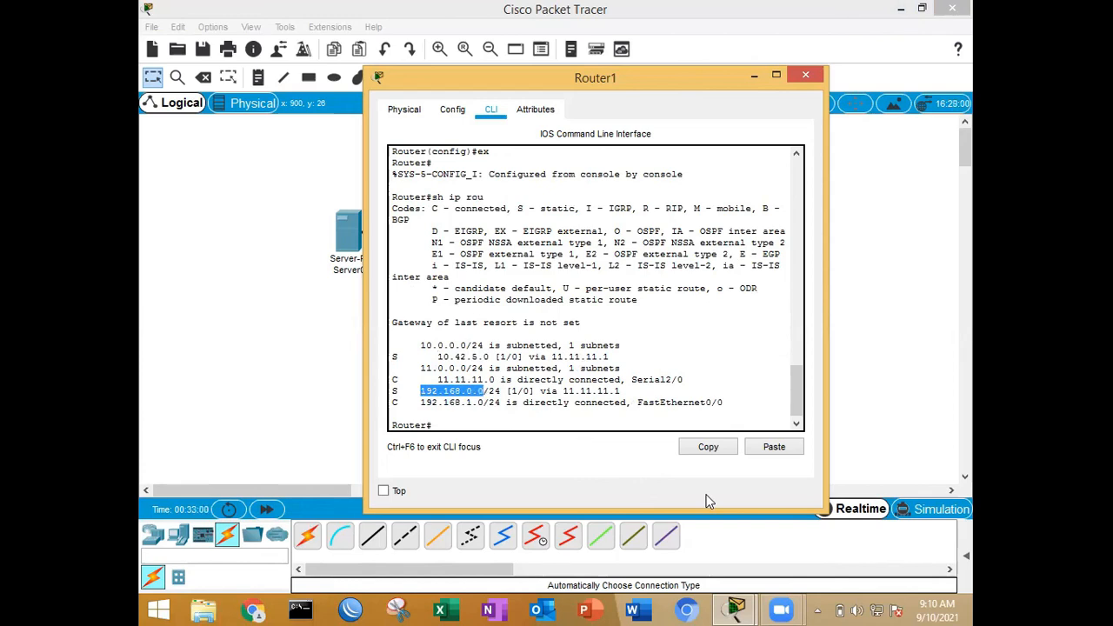
click(809, 75)
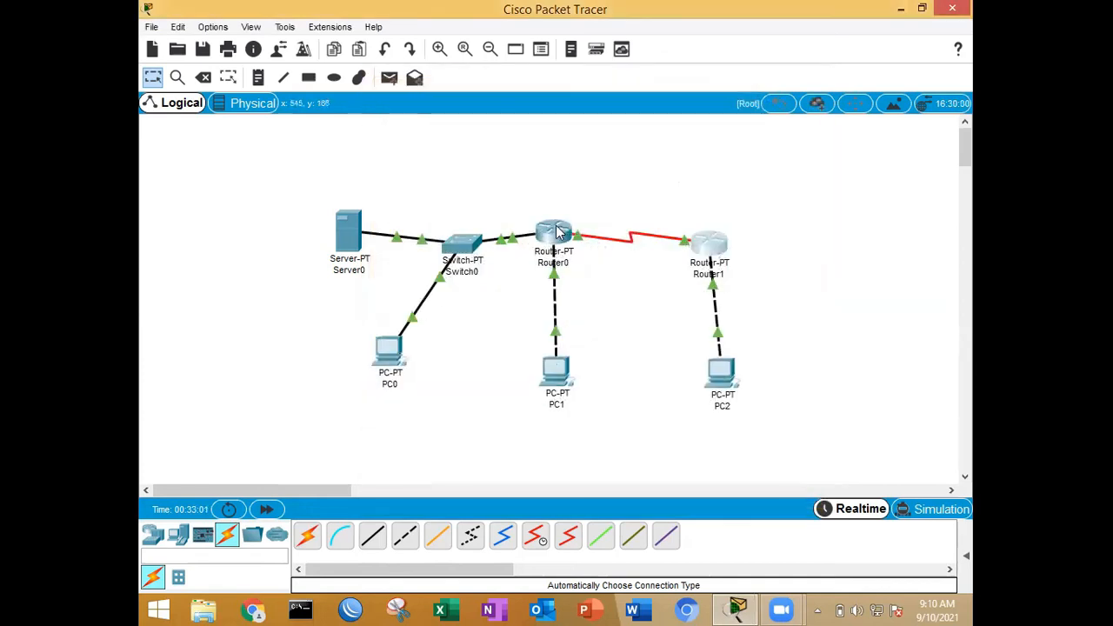
Step: Exit configuration mode on Router0, inspect the static route in its IP routing table and close the window
click(557, 227)
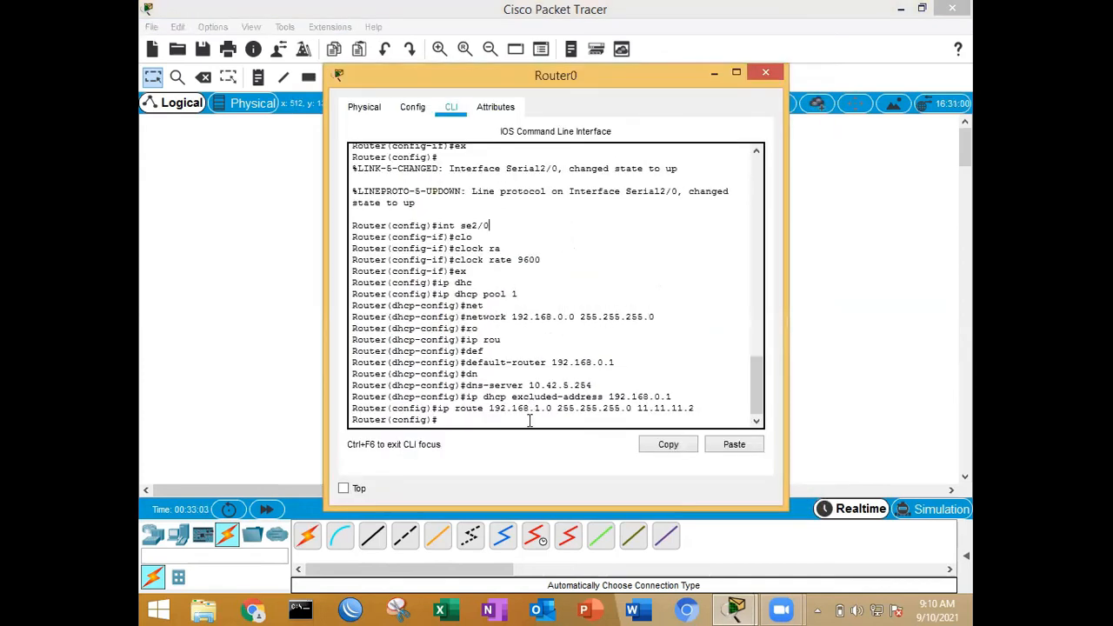
text(ex)
key(Return)
text(sh ip rou)
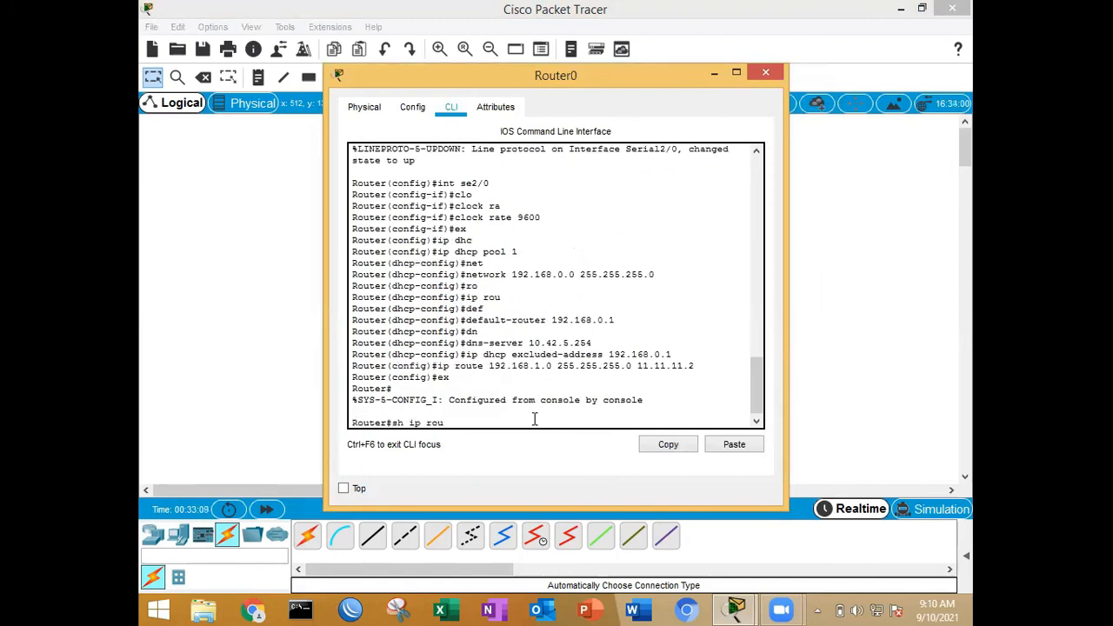
key(Return)
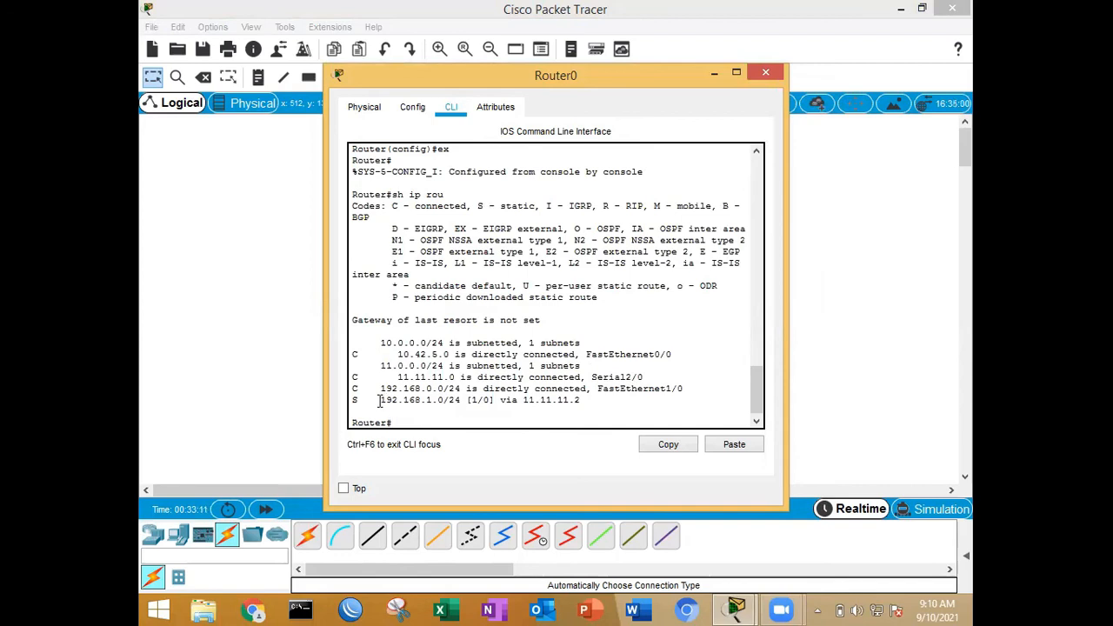
drag(380, 400, 581, 399)
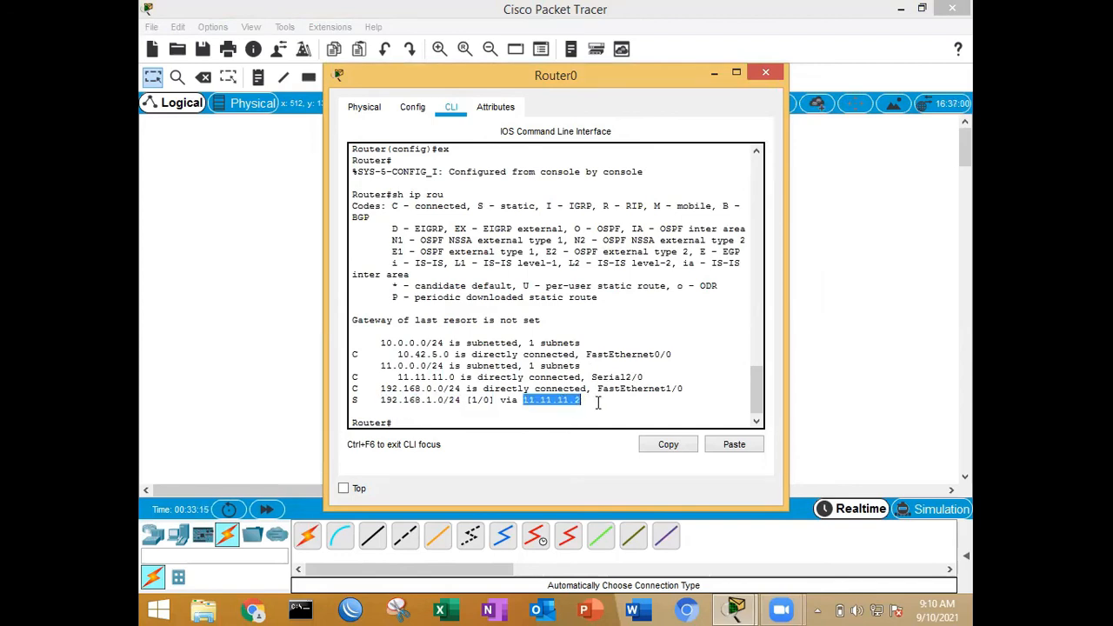
click(639, 380)
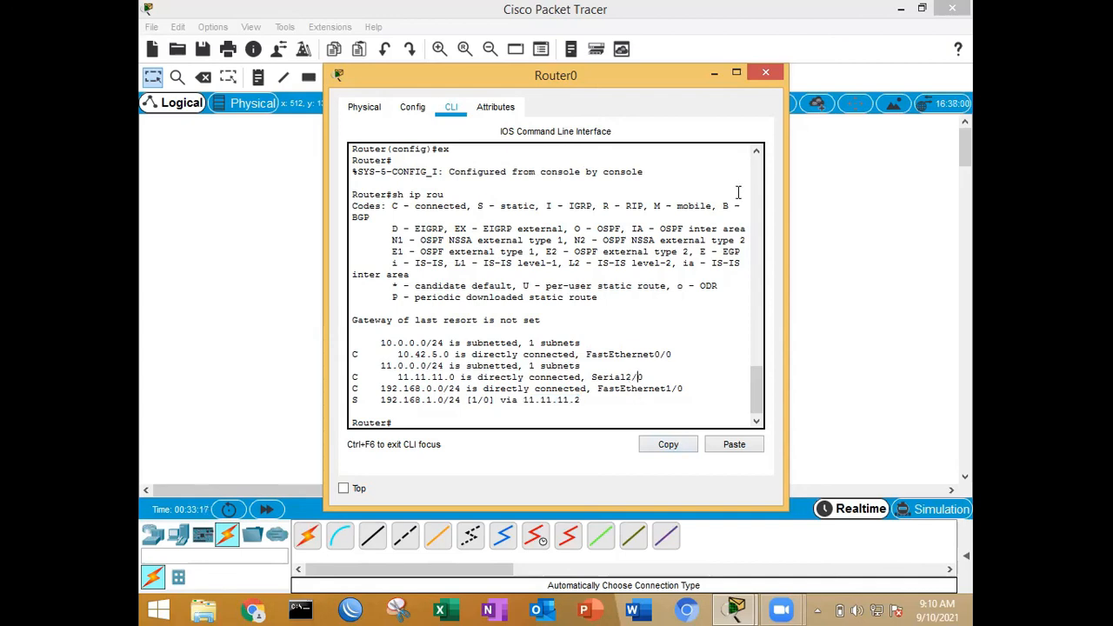
click(766, 74)
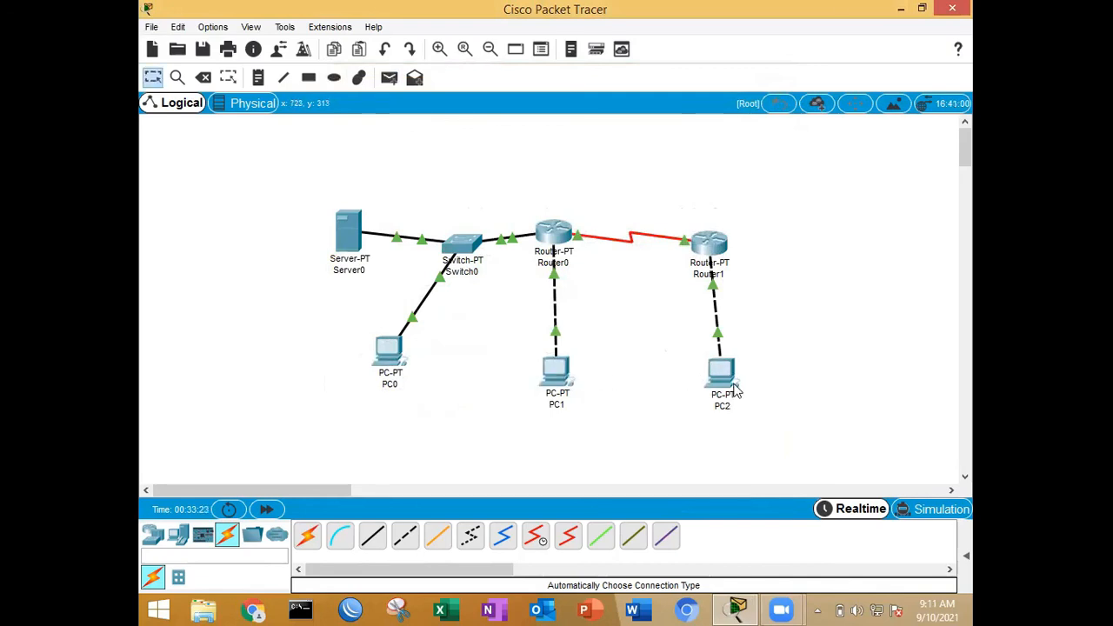
Step: Send a simple PDU from PC2 to Server0 to test connectivity, and delete the scenario's PDUs
click(965, 555)
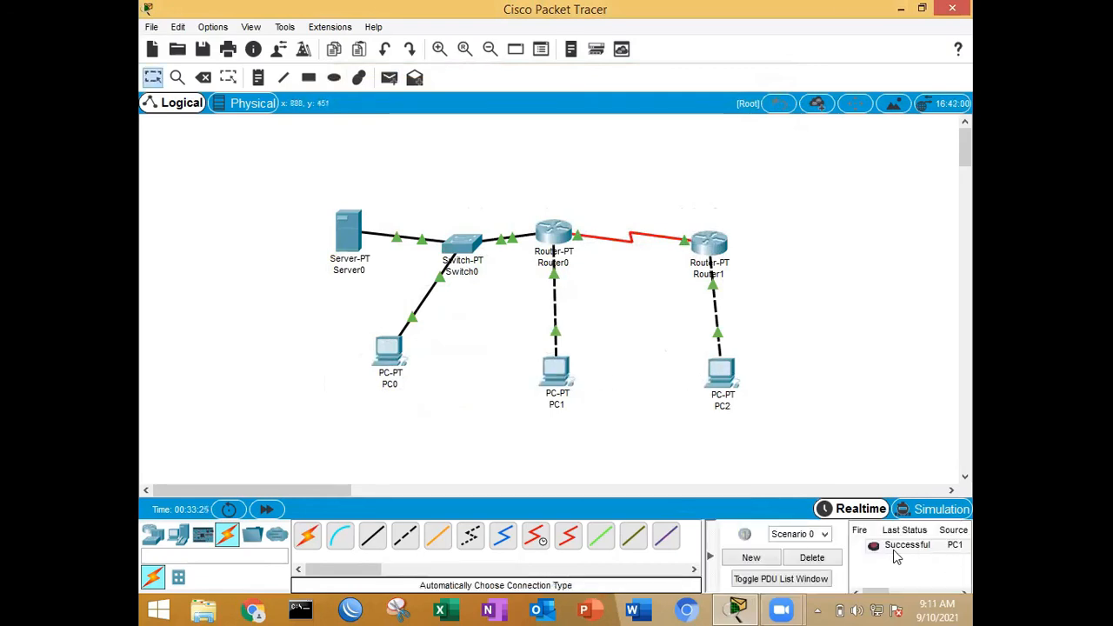
click(893, 550)
key(p)
click(721, 369)
click(364, 248)
click(814, 560)
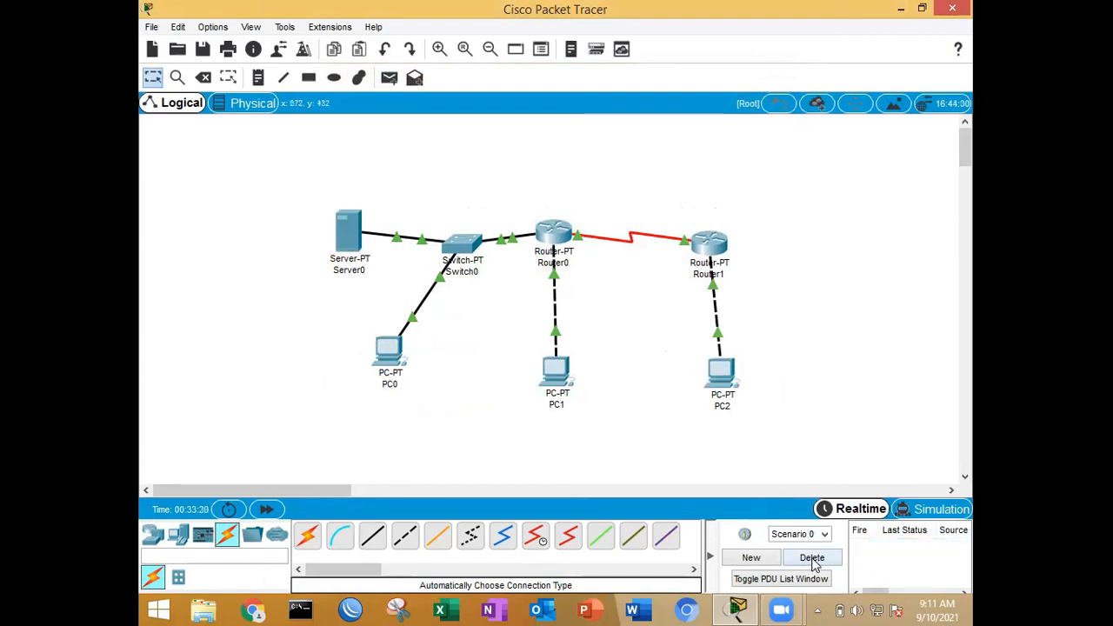
Step: Load tkj.com in PC2's web browser to test access to the server's website, and close the browser
click(728, 375)
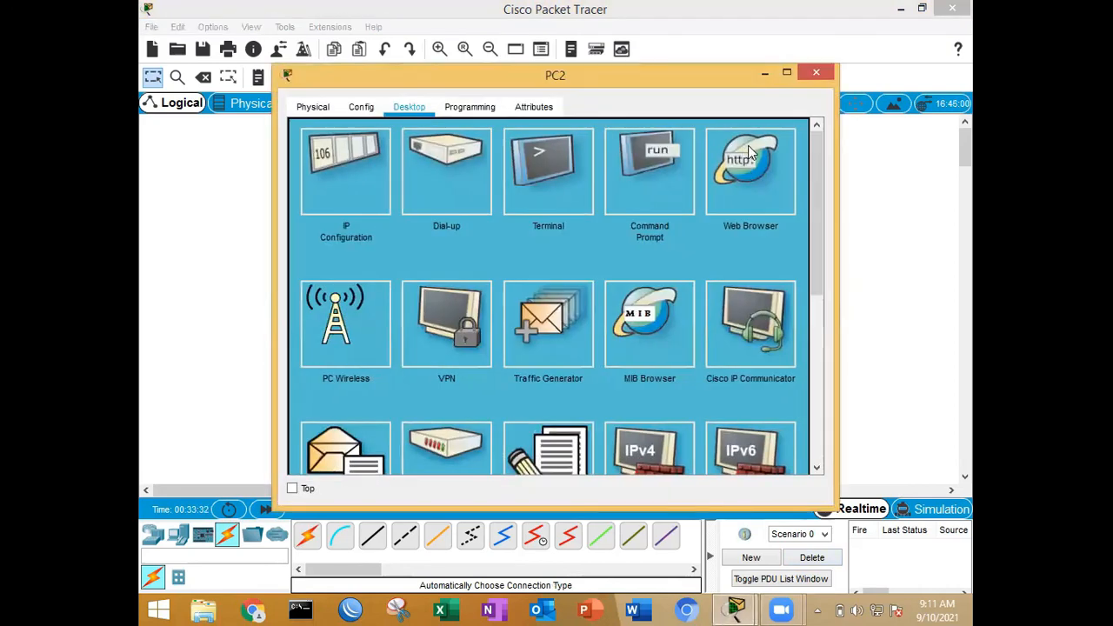
click(716, 184)
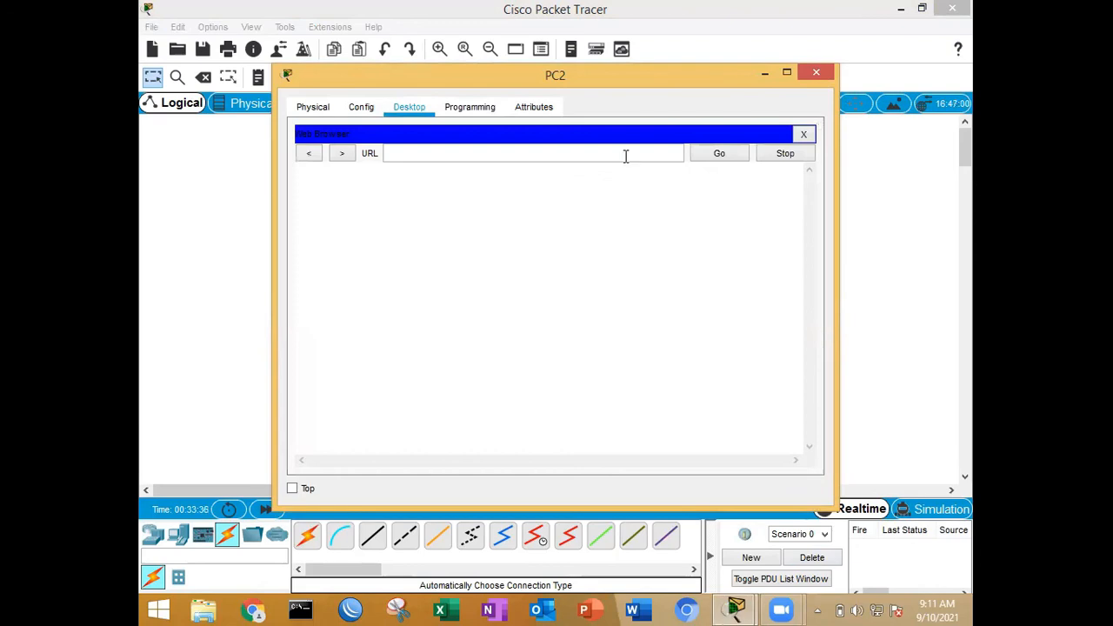
click(625, 156)
text(tkj.com)
key(Return)
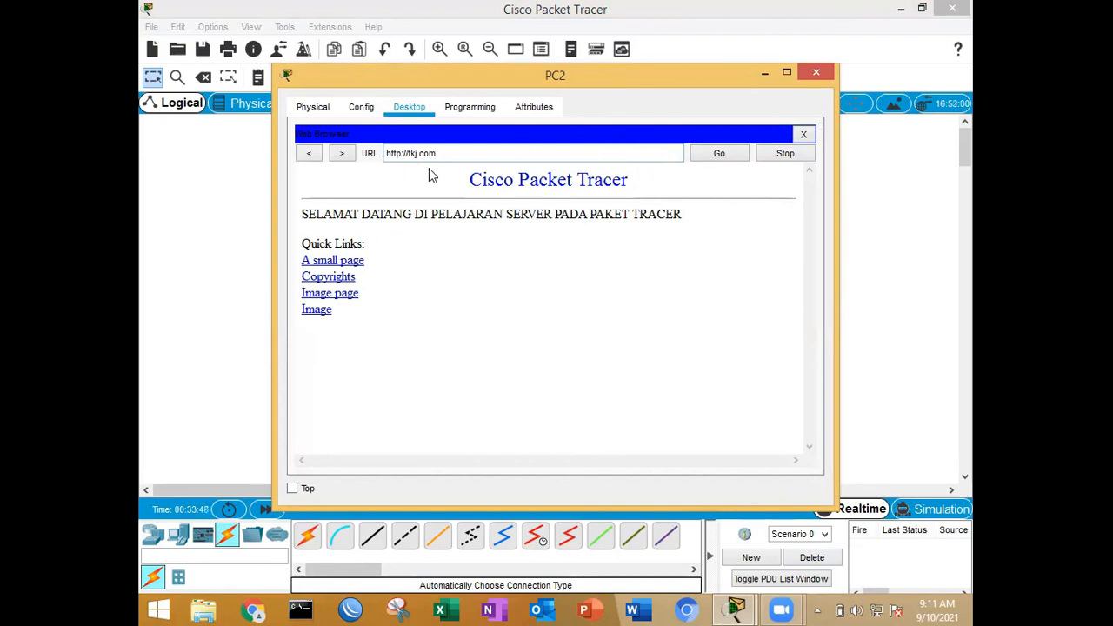
click(804, 136)
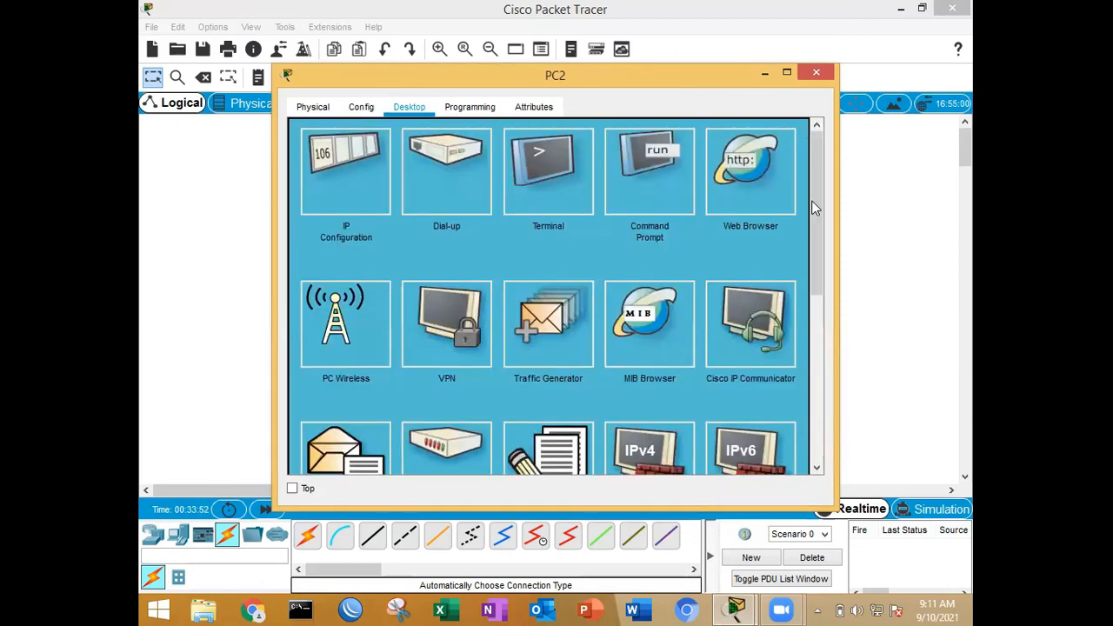
Step: Open PC2's Email application and enter user2 as the name along with the account's e-mail address
scroll(613, 228, down, 1)
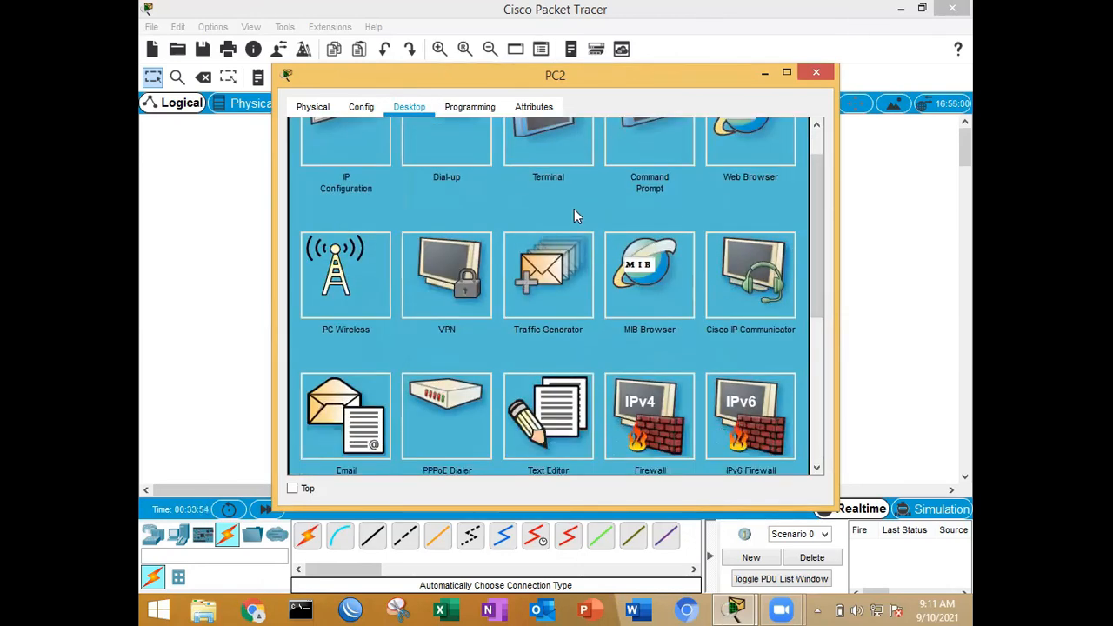
scroll(358, 289, down, 1)
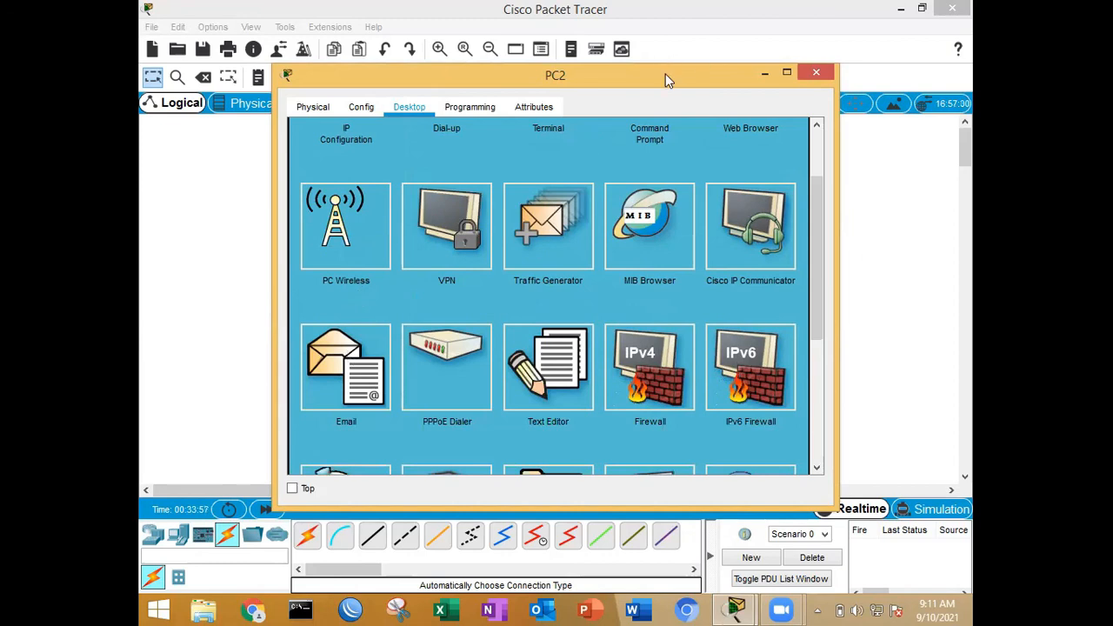
drag(665, 74, 719, 72)
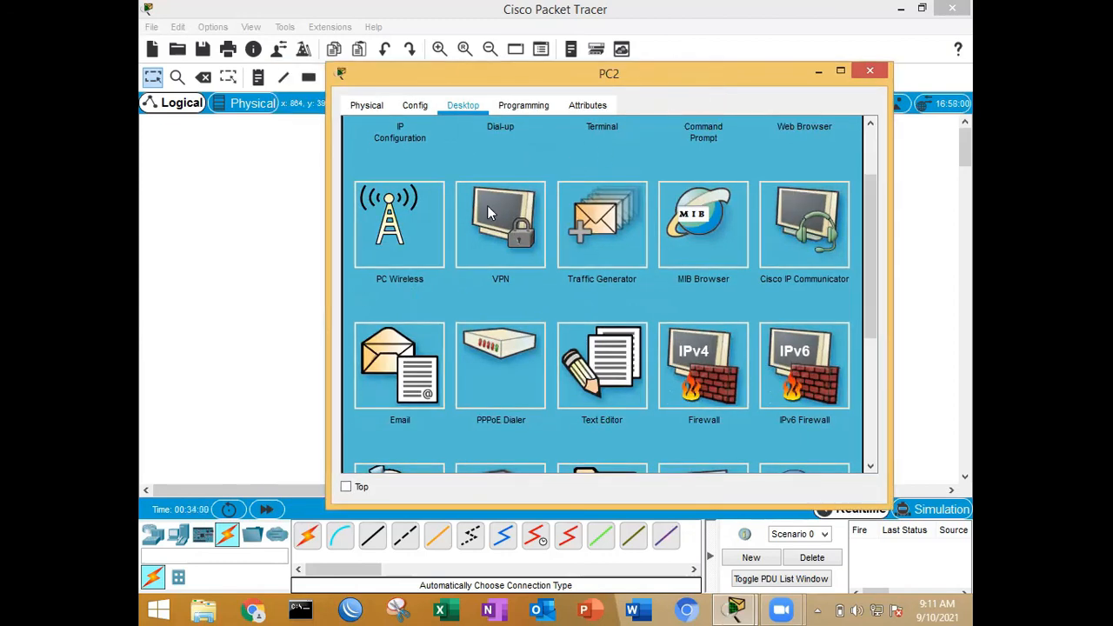
click(422, 344)
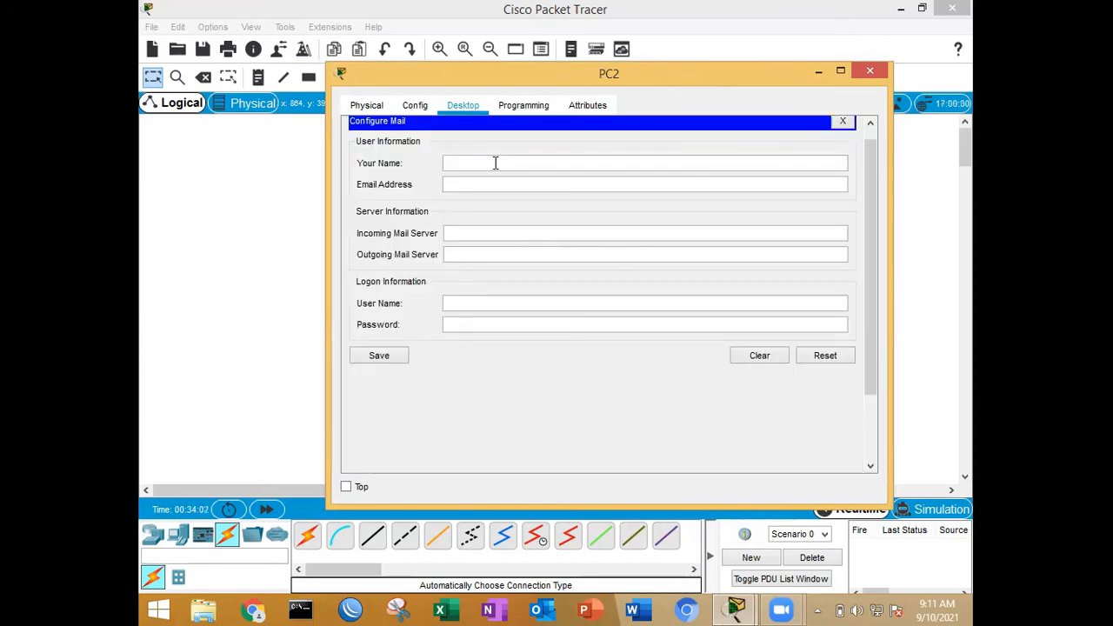
click(495, 163)
text(user2)
click(501, 184)
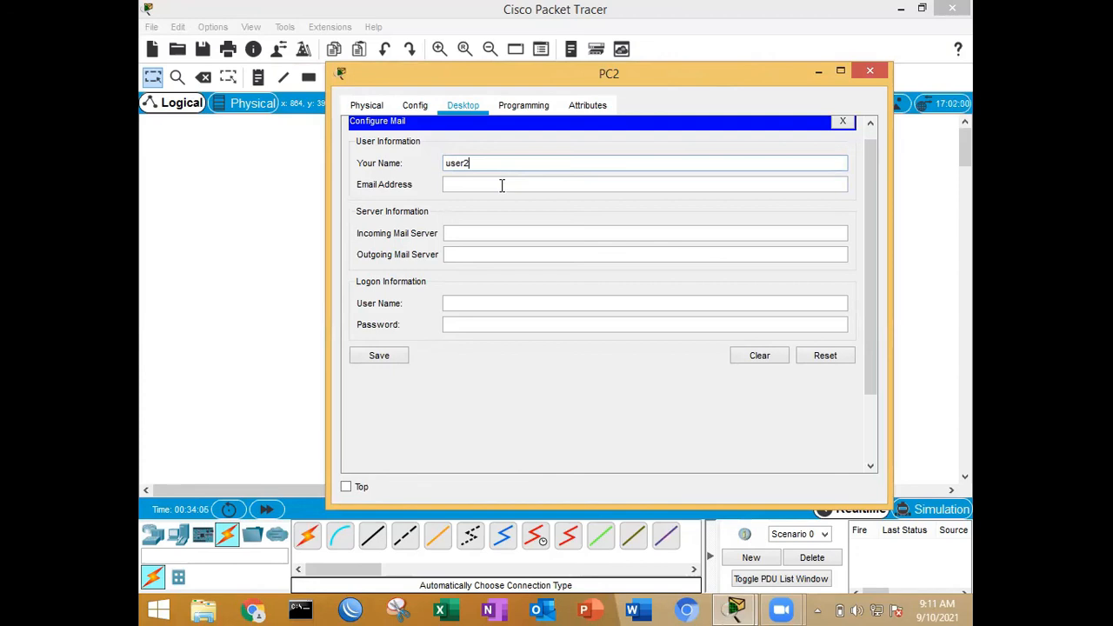
text(user)
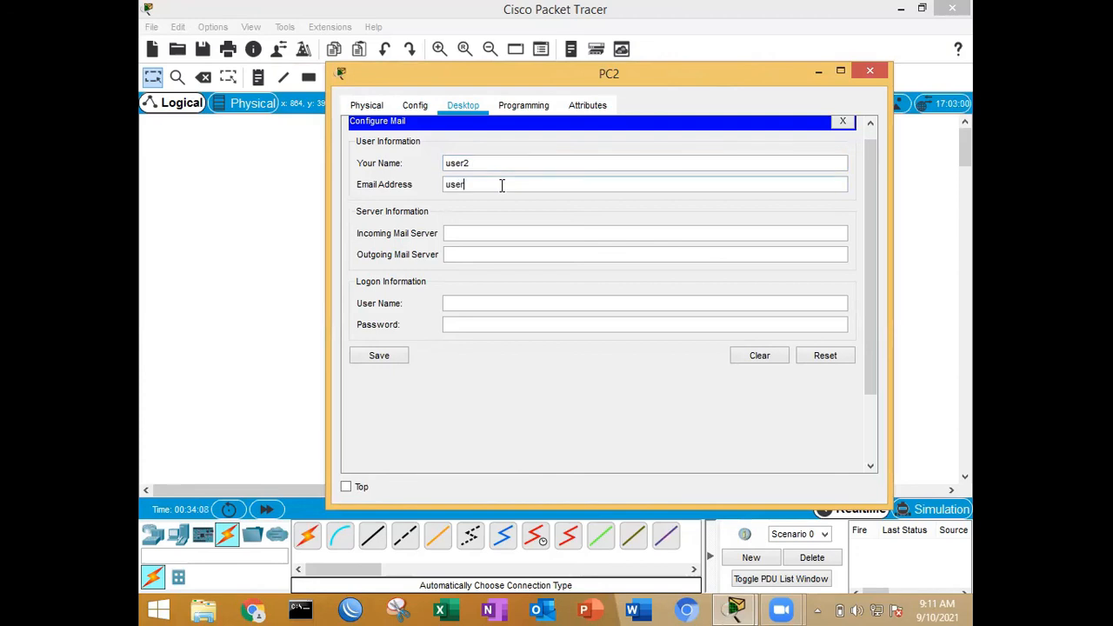
text(2@tkj.com)
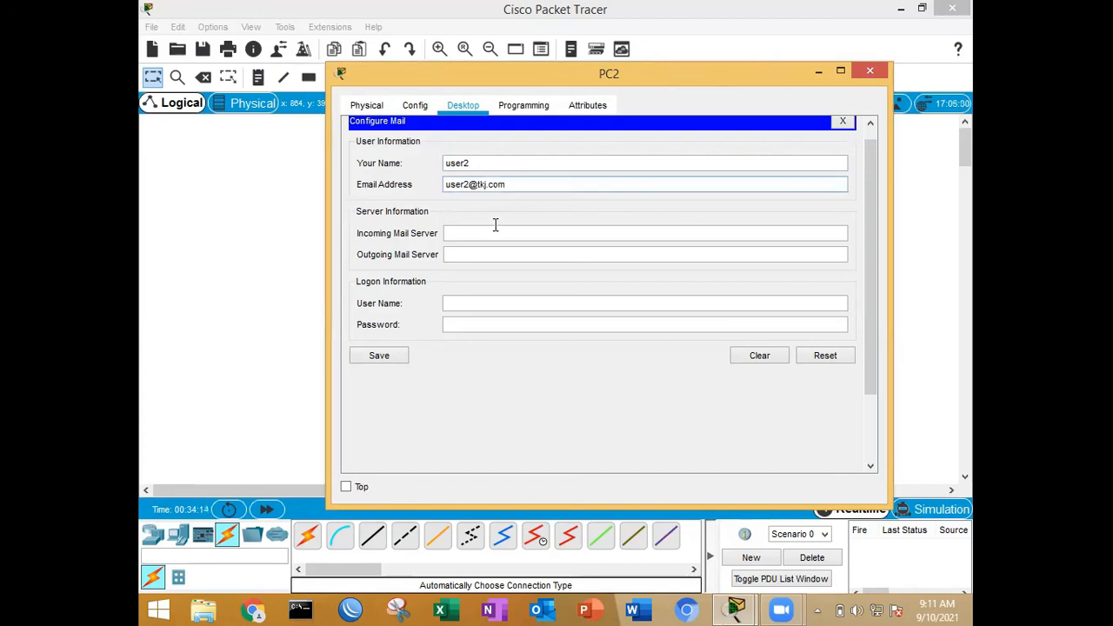
Step: Set both the incoming and outgoing mail servers on PC2 to tkj.com
click(495, 228)
text(tk)
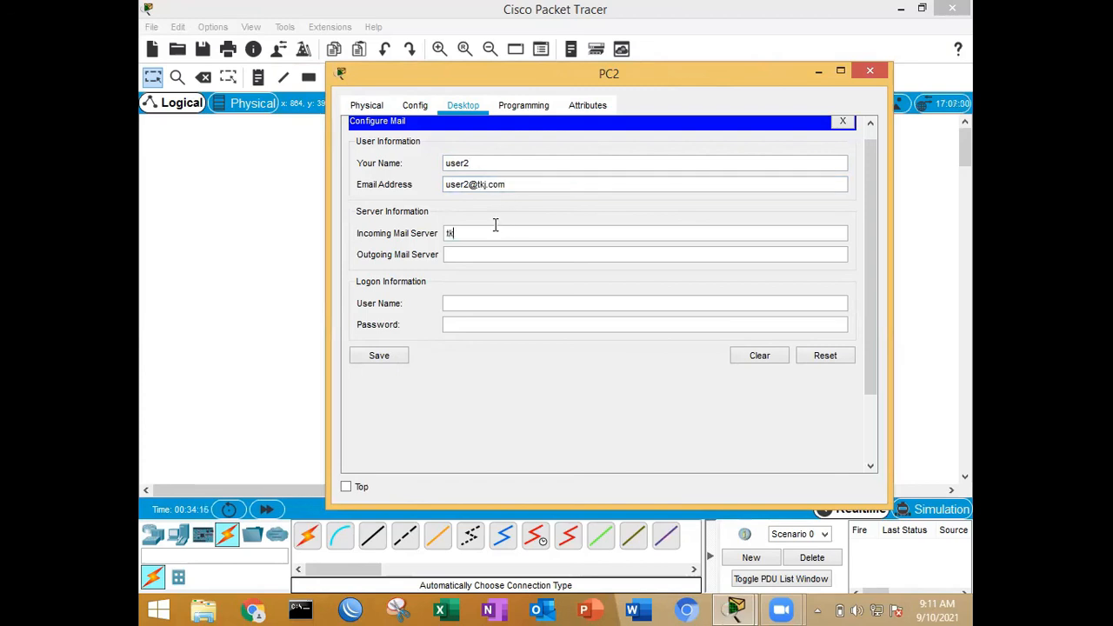
text(j.comtkj.com)
Step: Enter user2 as PC2's mail logon name with the account password, save the mail configuration and minimize the window
click(502, 300)
text(user2)
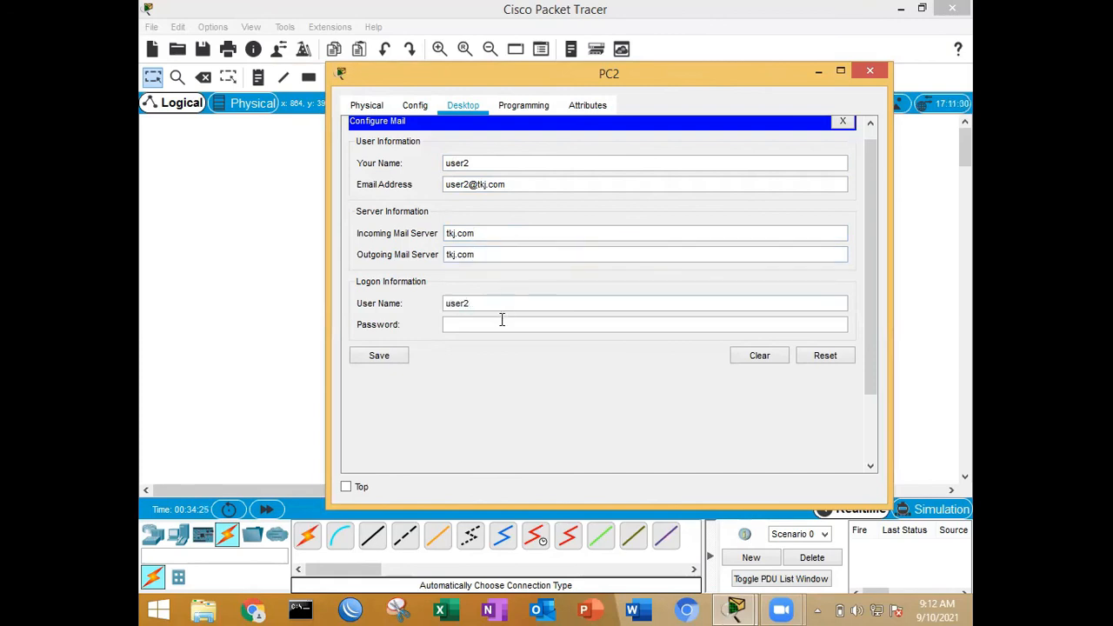
click(502, 323)
click(379, 354)
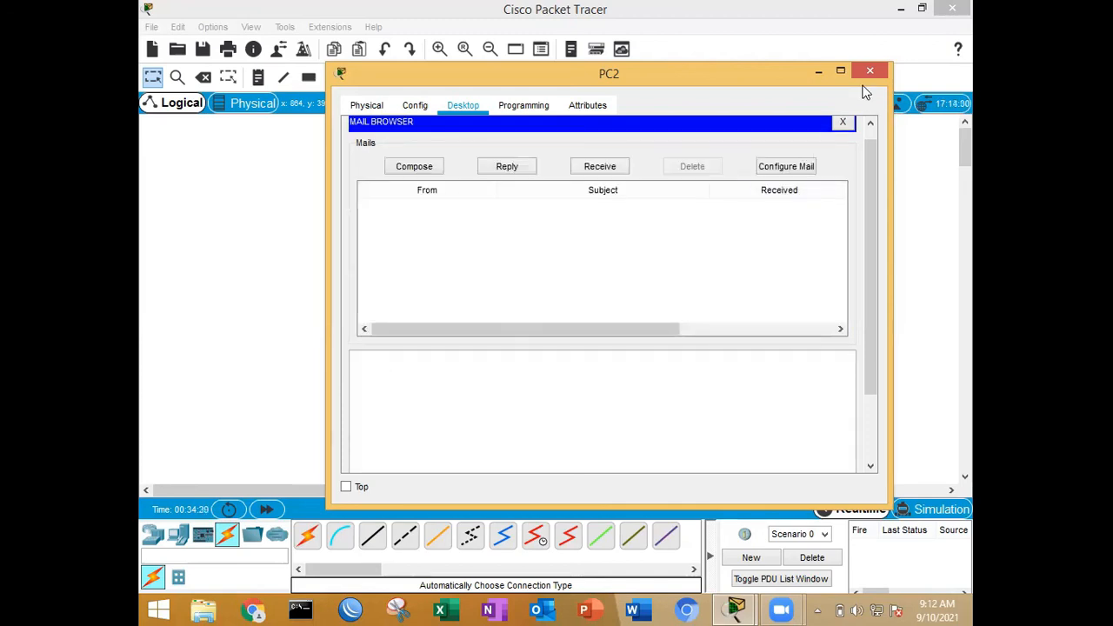
click(819, 71)
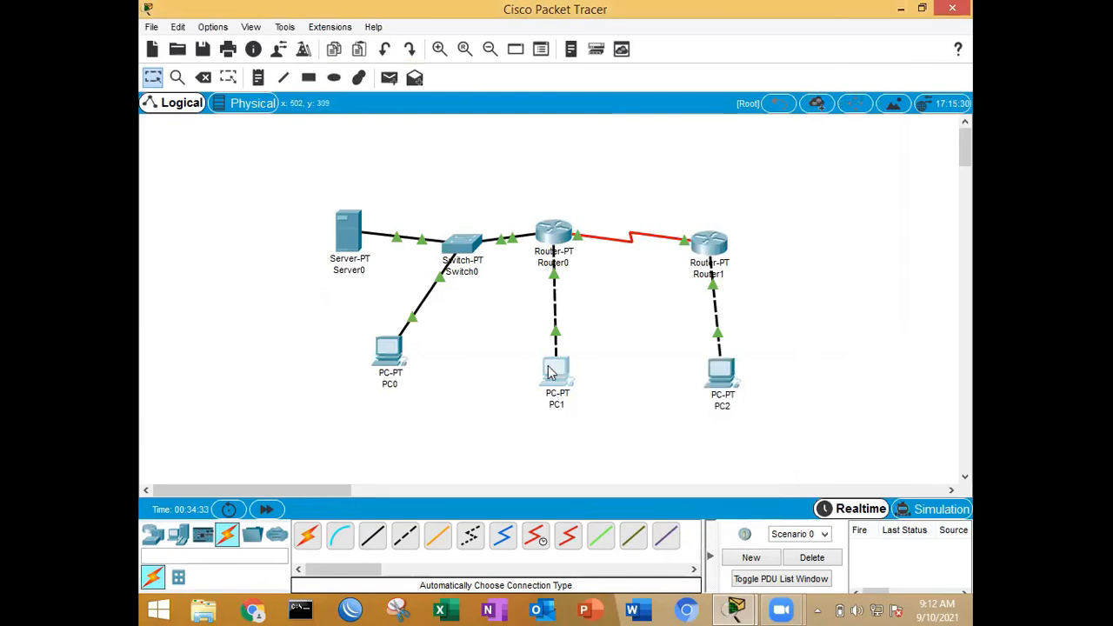
Step: Open PC1 and close the Traffic Generator to return to its desktop applications
click(551, 370)
scroll(603, 236, down, 1)
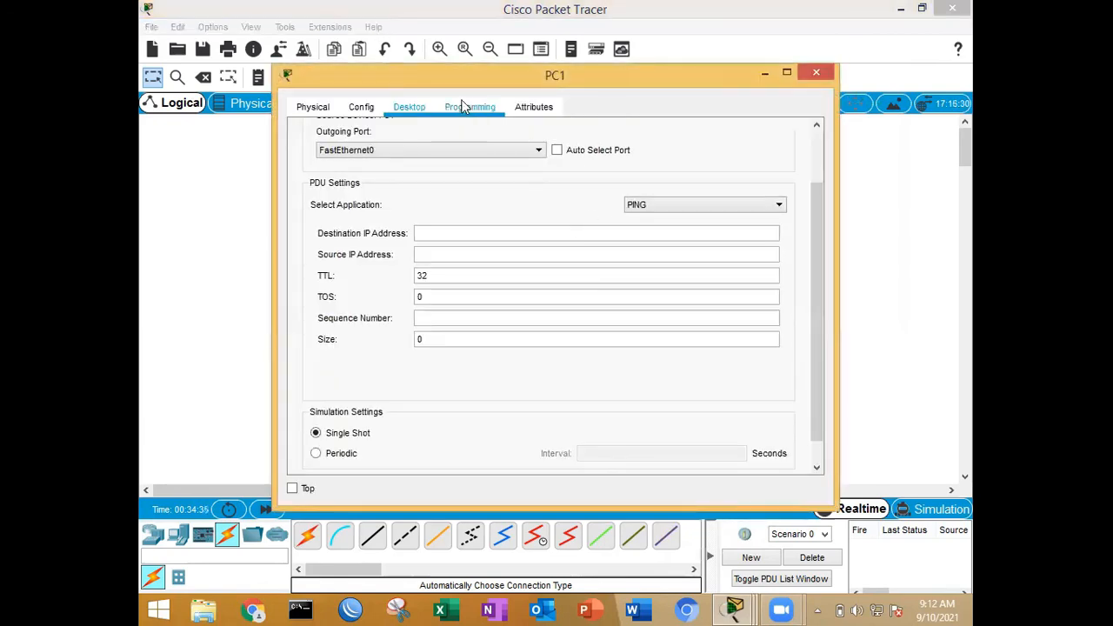
click(462, 108)
click(424, 108)
scroll(463, 186, up, 1)
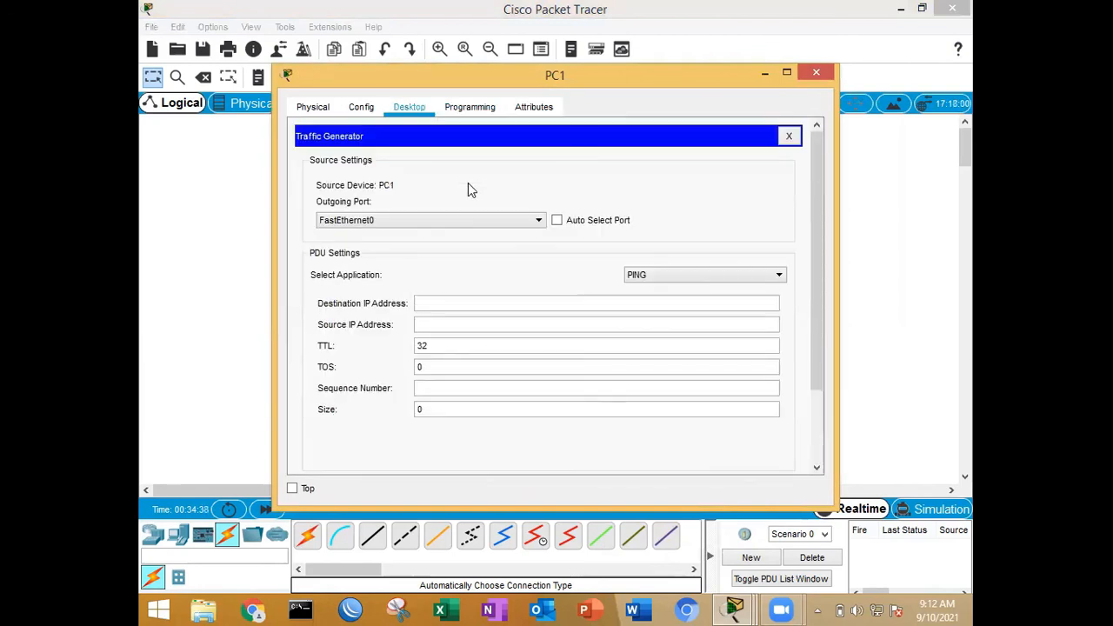
click(790, 137)
Step: Open PC1's Email application and enter user1 as the name along with the account's e-mail address
scroll(560, 304, down, 3)
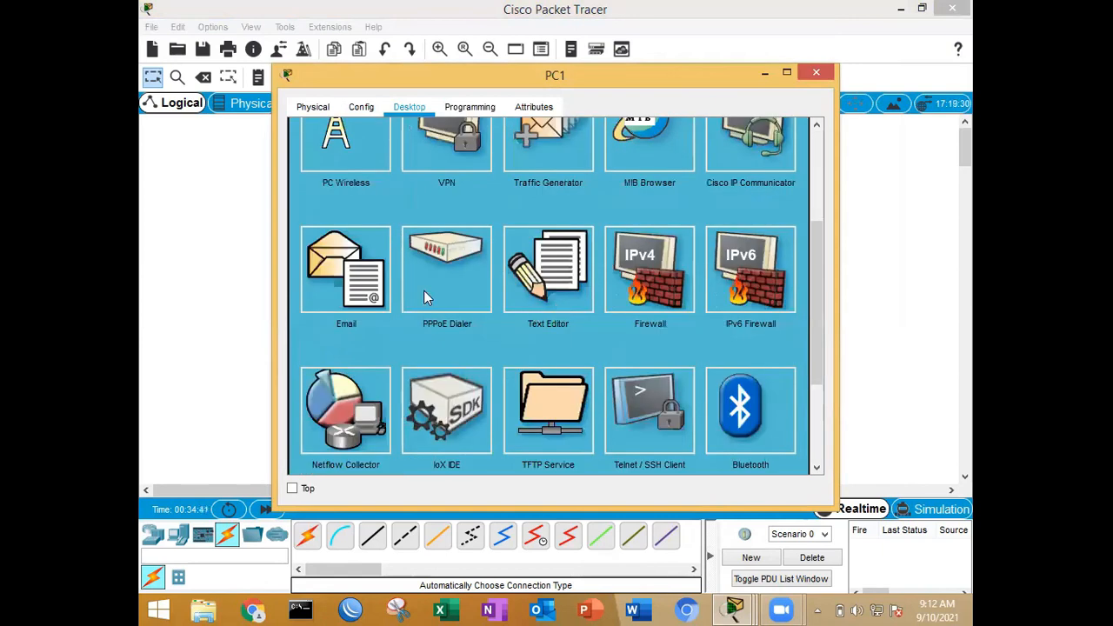
click(339, 285)
click(424, 171)
text(user1)
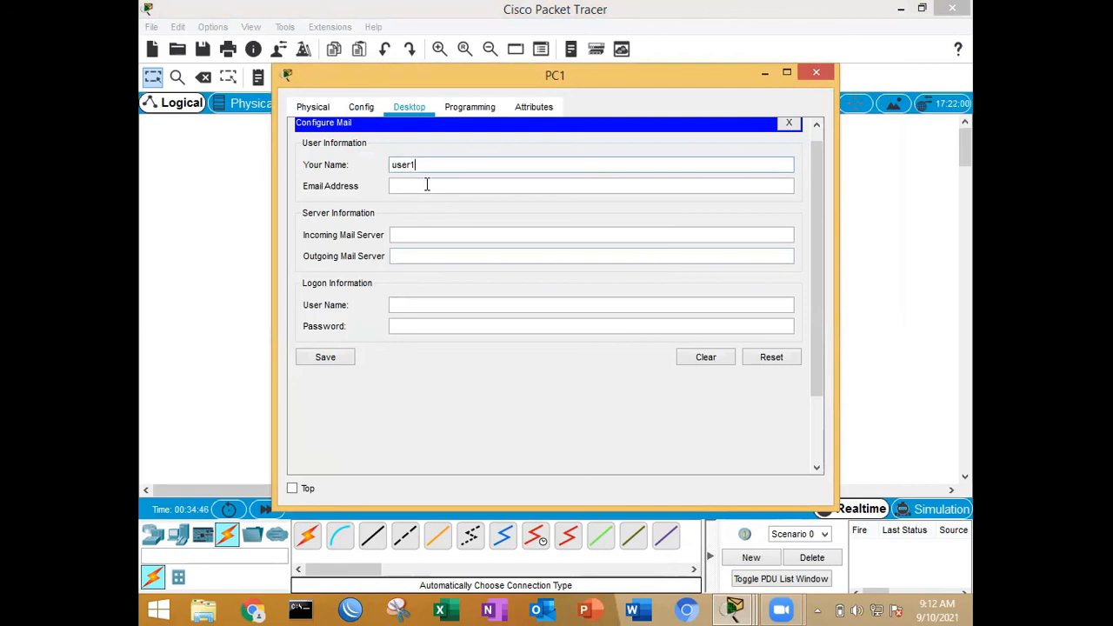
click(427, 186)
text(user)
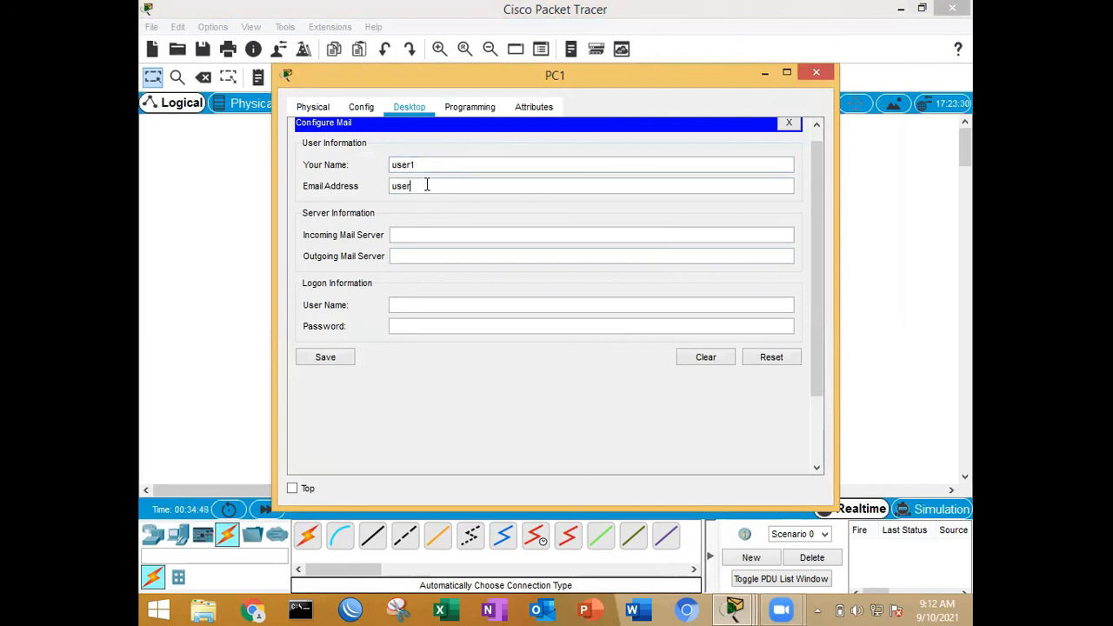
text(1@tk.com)
Step: Set both the incoming and outgoing mail servers on PC1 to tkj.com
click(433, 236)
text(tkj.com)
click(437, 257)
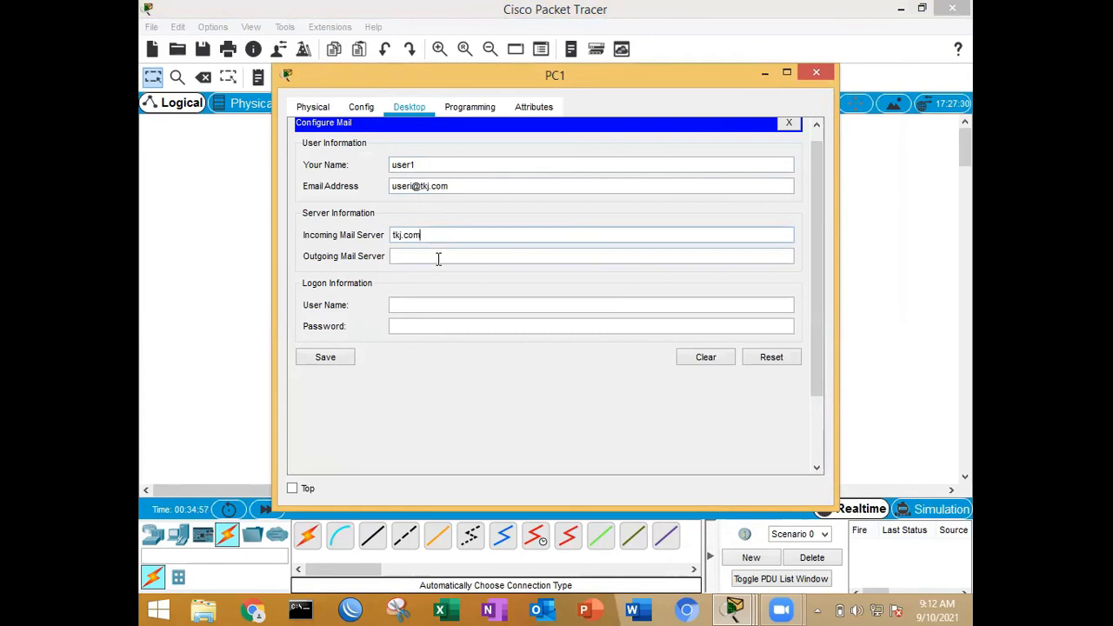
text(tkj.com)
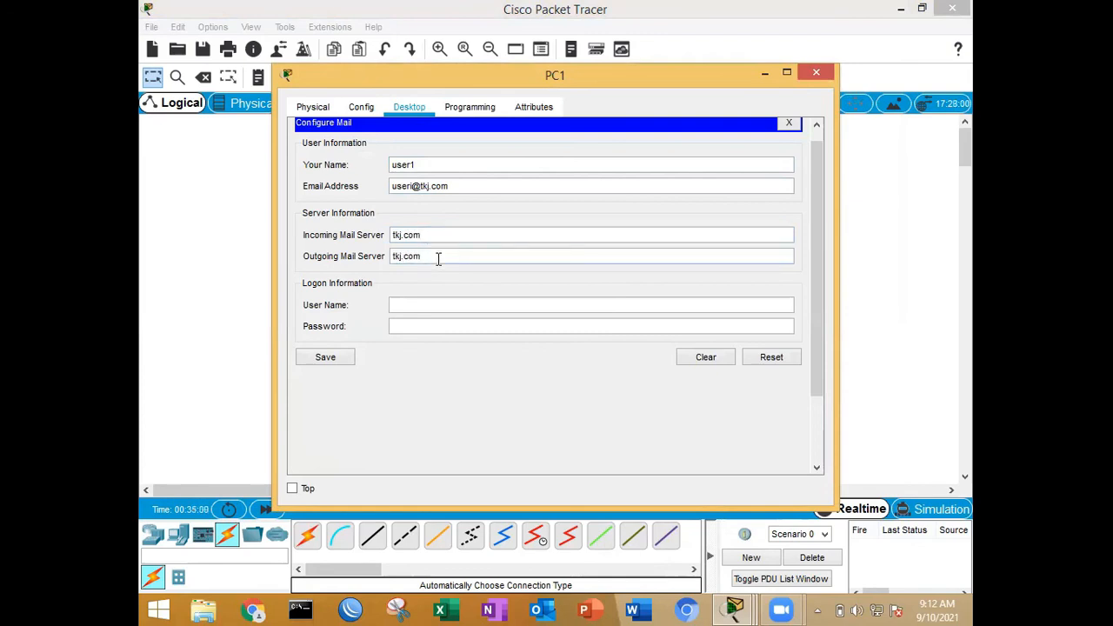
Step: Enter user1 as PC1's mail logon name with the account password and save the mail configuration
click(440, 303)
text(user1)
click(446, 326)
text(u)
click(338, 361)
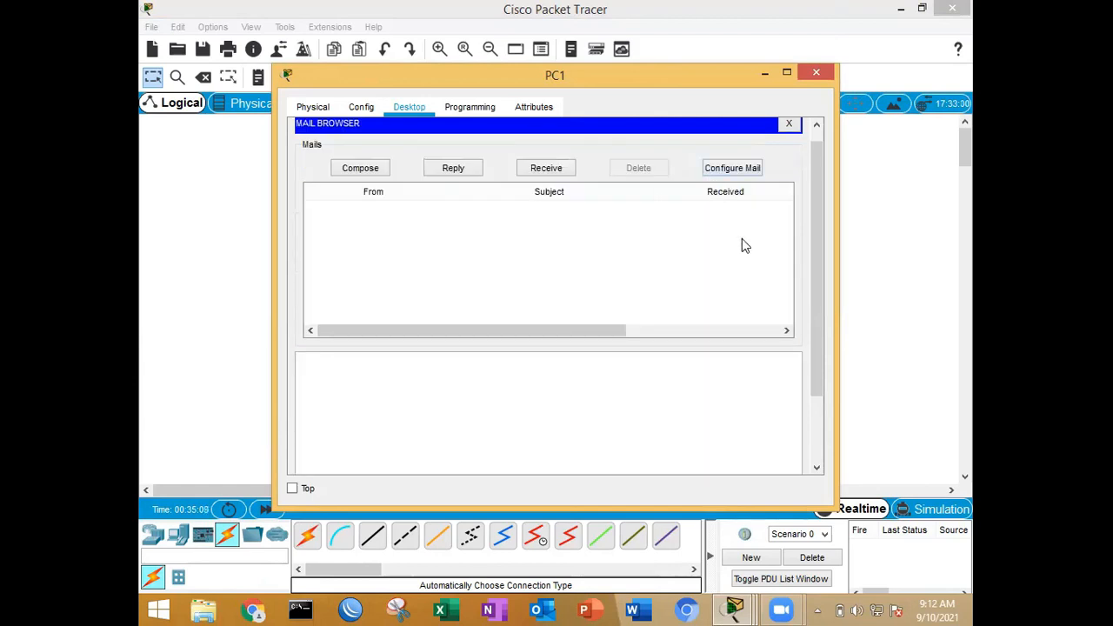
Step: Compose an email on PC1 to user2's address with the subject "coba - coba" and the message "percobaan"
scroll(742, 238, up, 1)
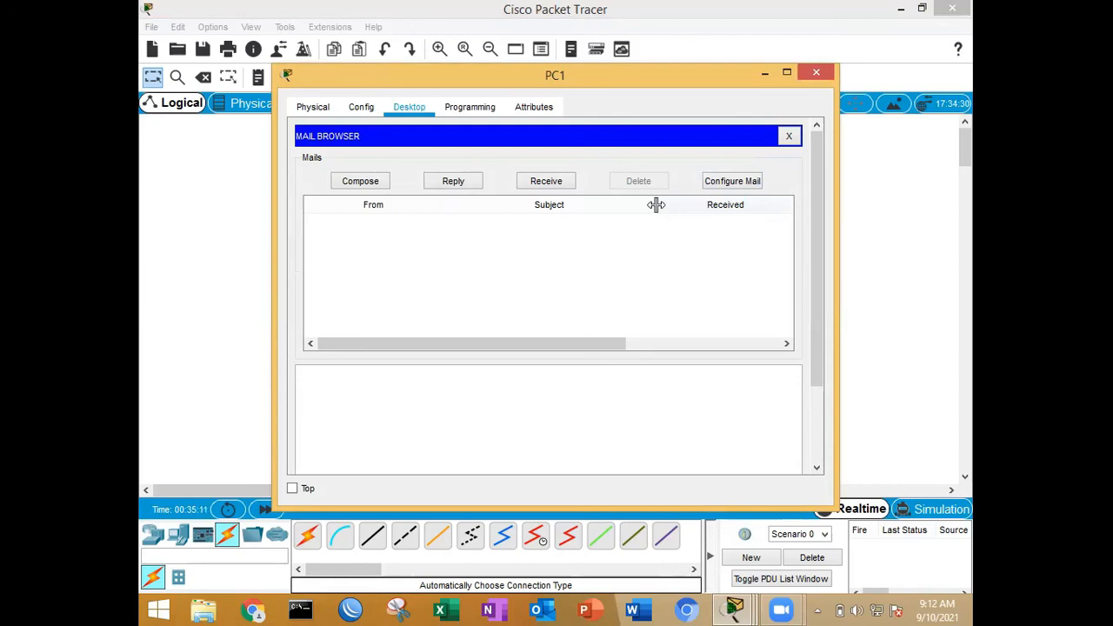
click(362, 185)
click(440, 160)
text(u)
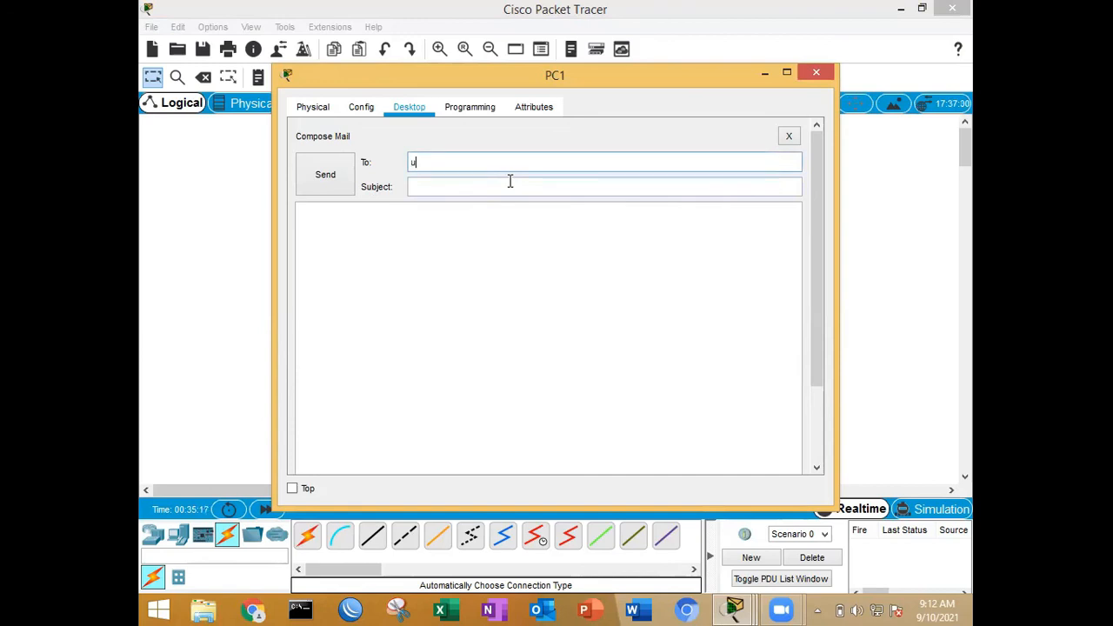
text(ser2@tkj.com)
click(511, 181)
text(coba - coba)
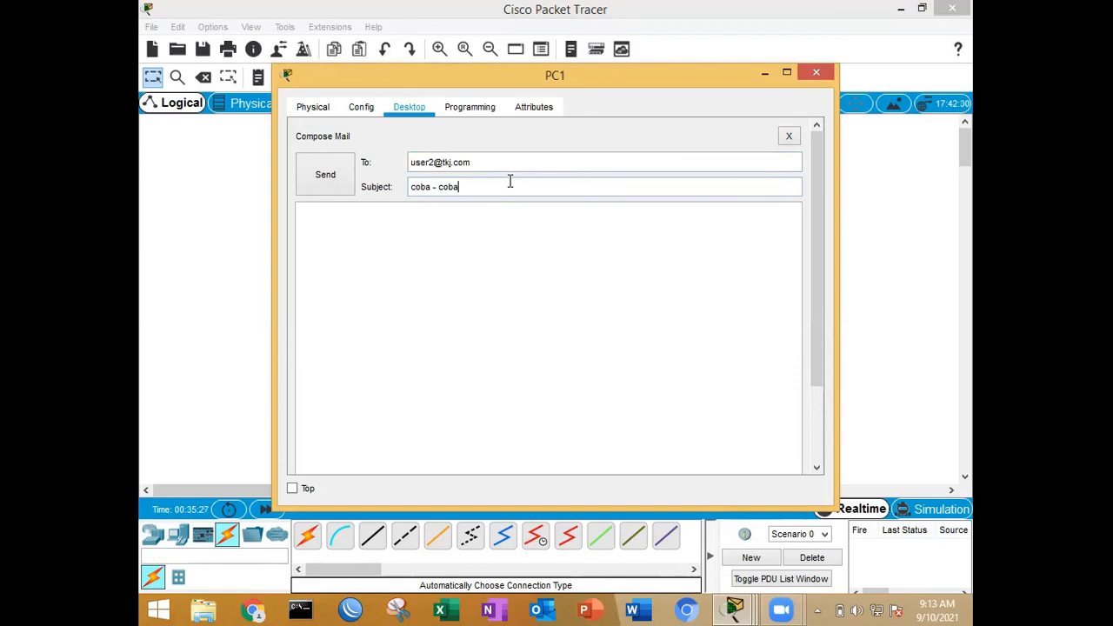
click(516, 262)
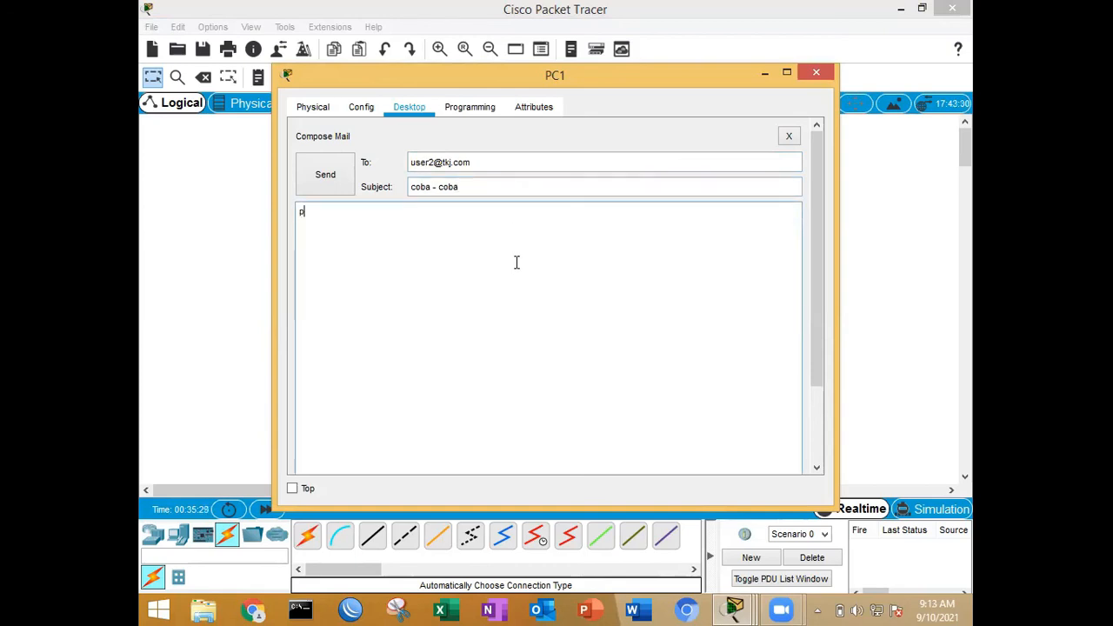
text(percobaan)
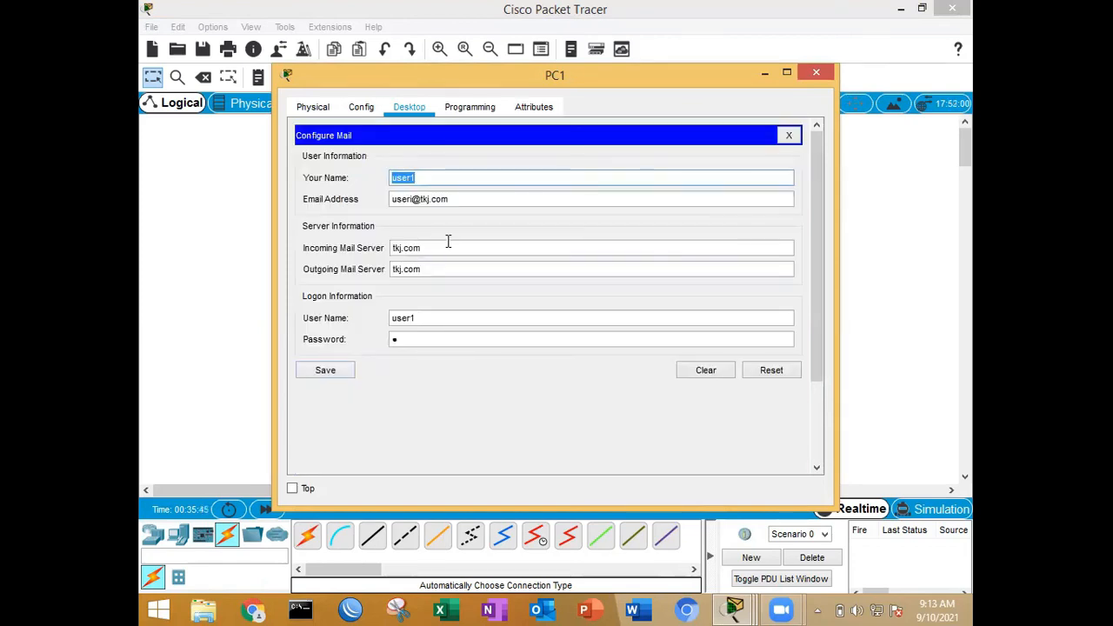
Step: Correct the user part of PC1's e-mail address to user1 and save the mail configuration
click(534, 180)
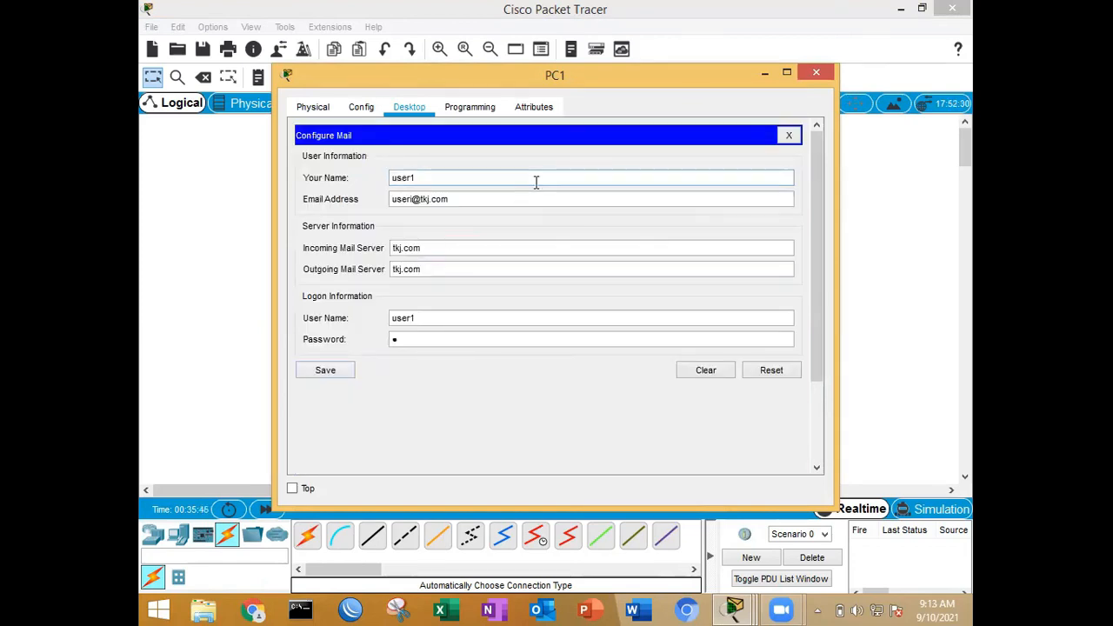
click(414, 199)
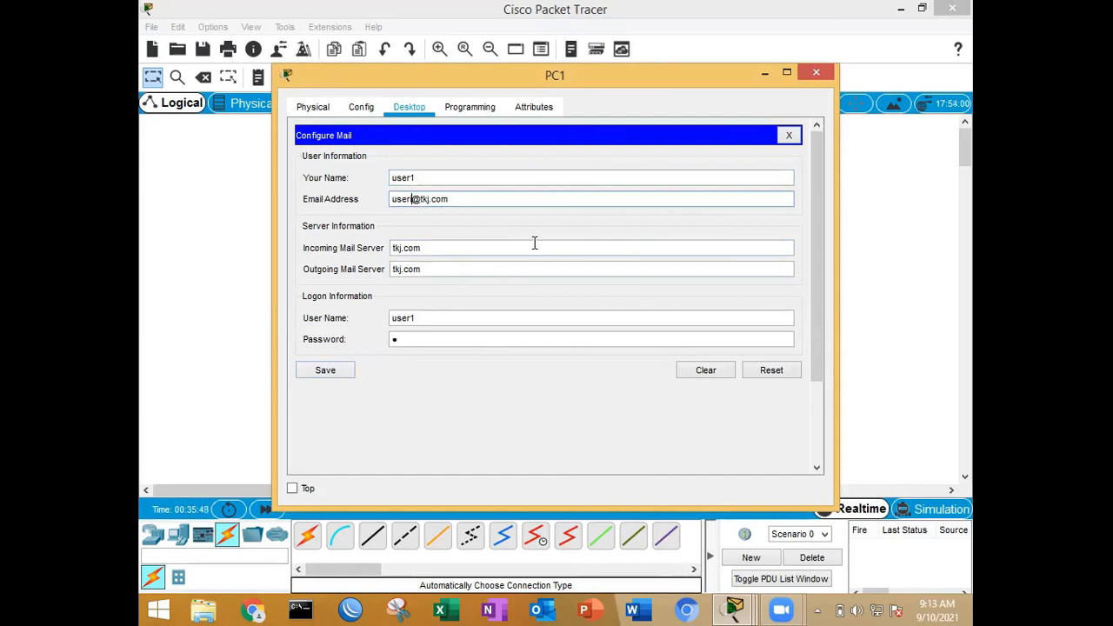
text(1)
click(335, 374)
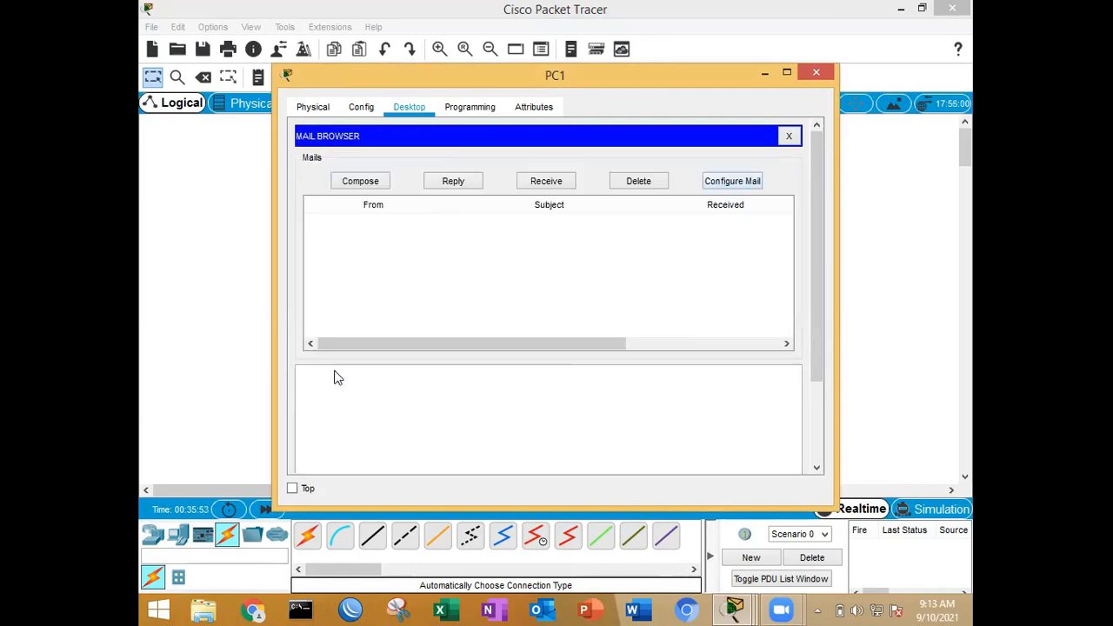
Step: Send the composed "coba - coba" email from PC1, close the mail application and minimize the PC1 window
click(366, 181)
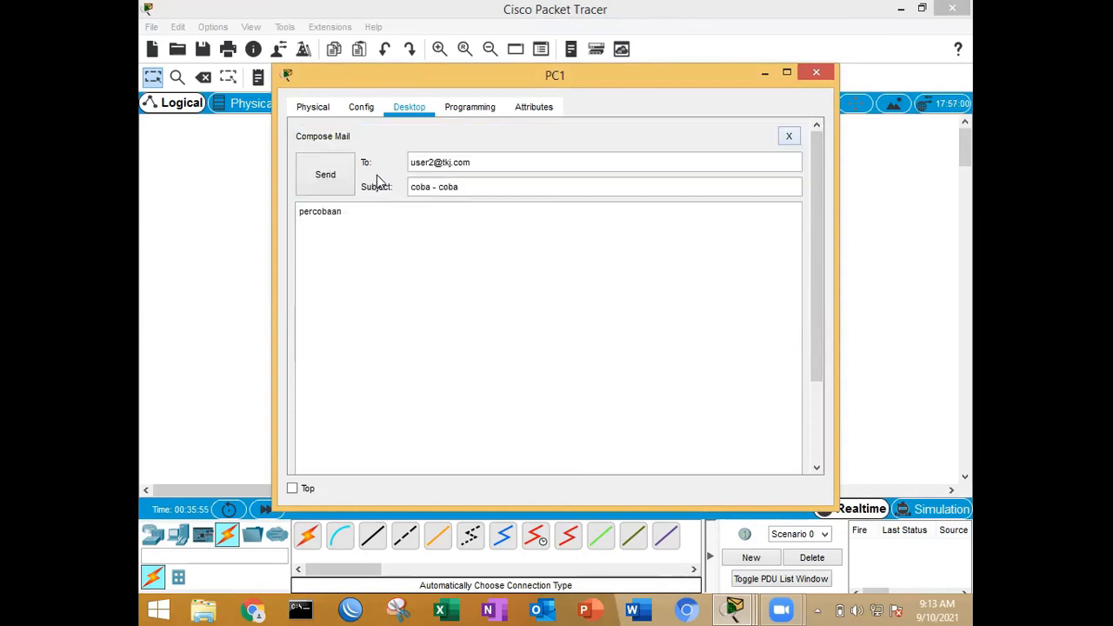
click(327, 180)
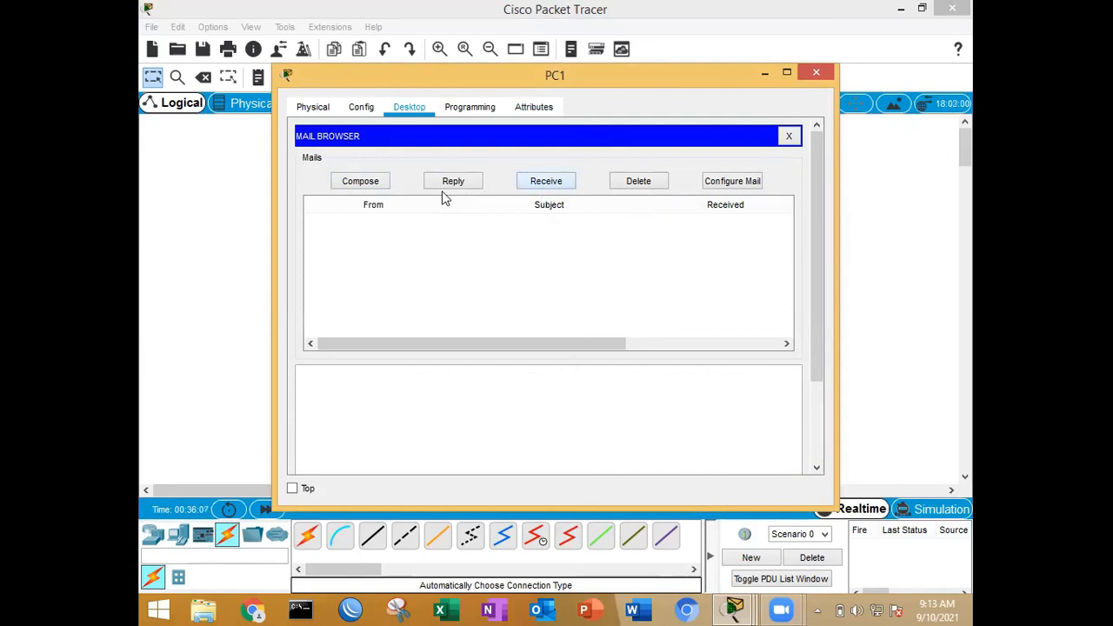
click(789, 136)
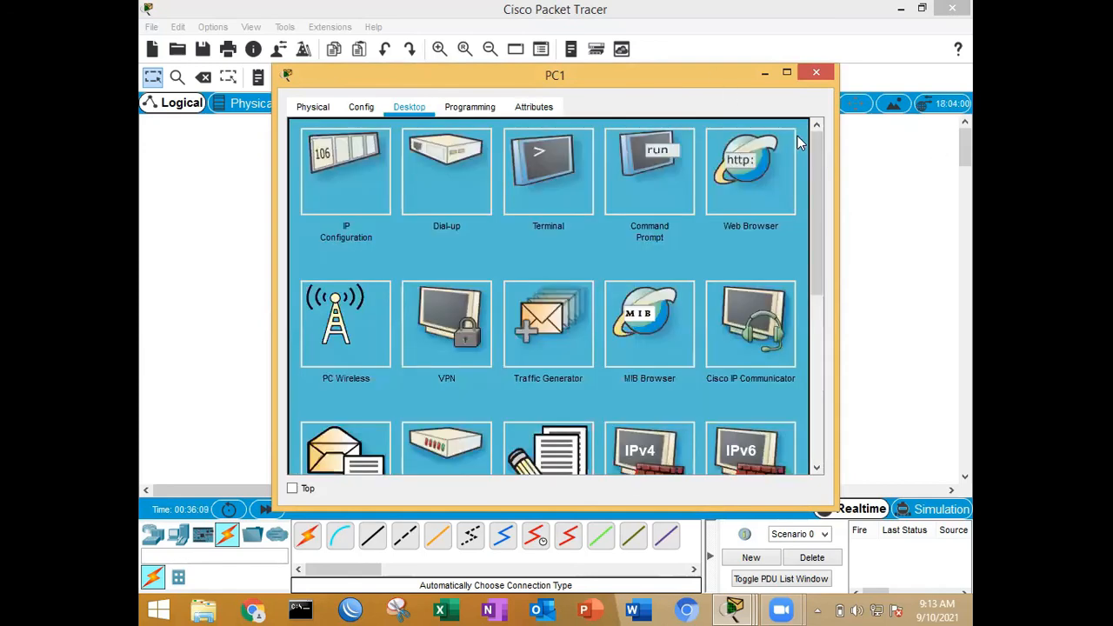
click(765, 73)
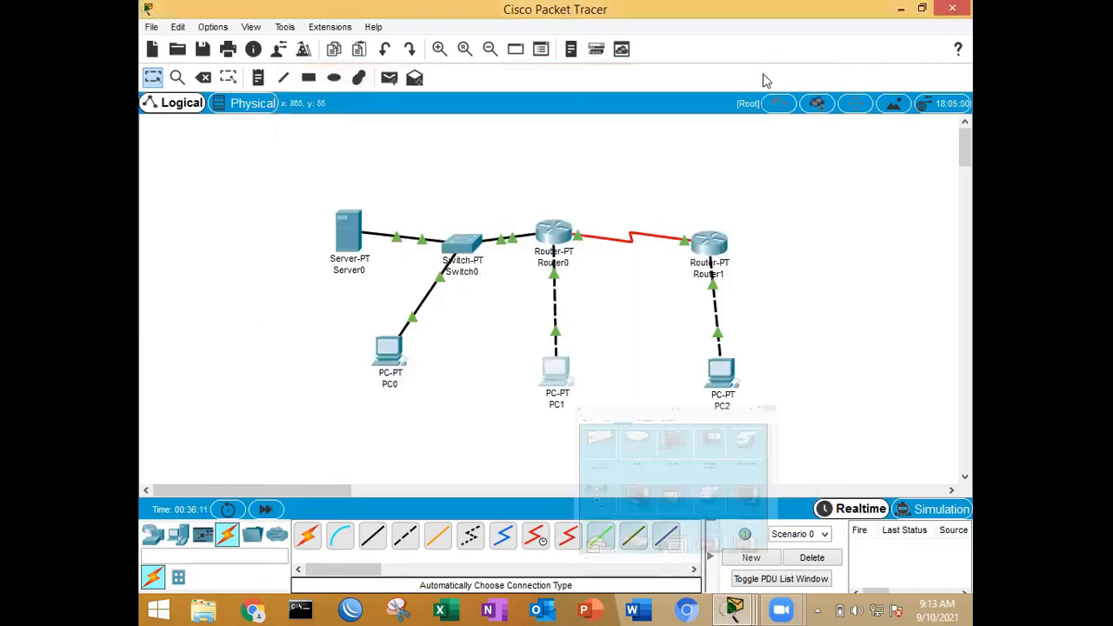
Step: Receive the mail on PC2 and read the body of the "coba - coba" message
click(723, 375)
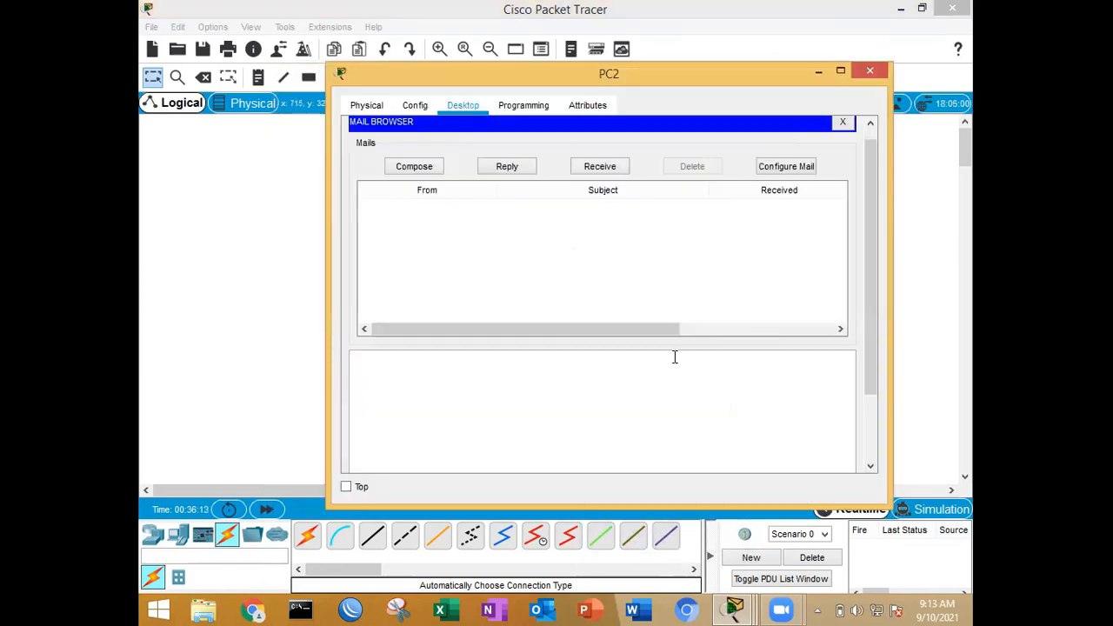
click(588, 167)
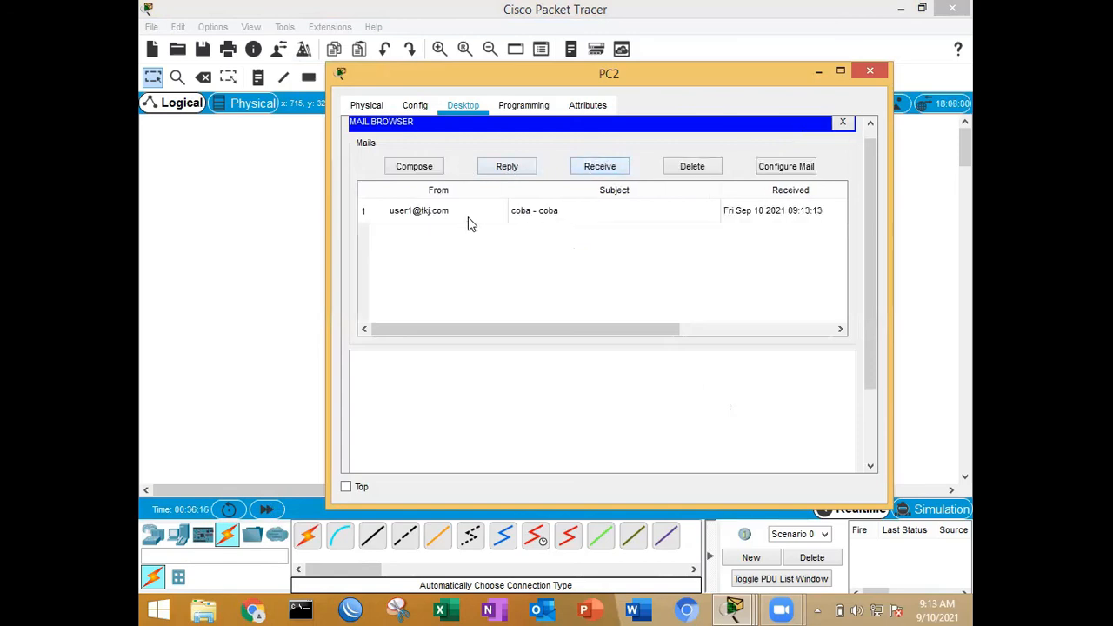
click(470, 223)
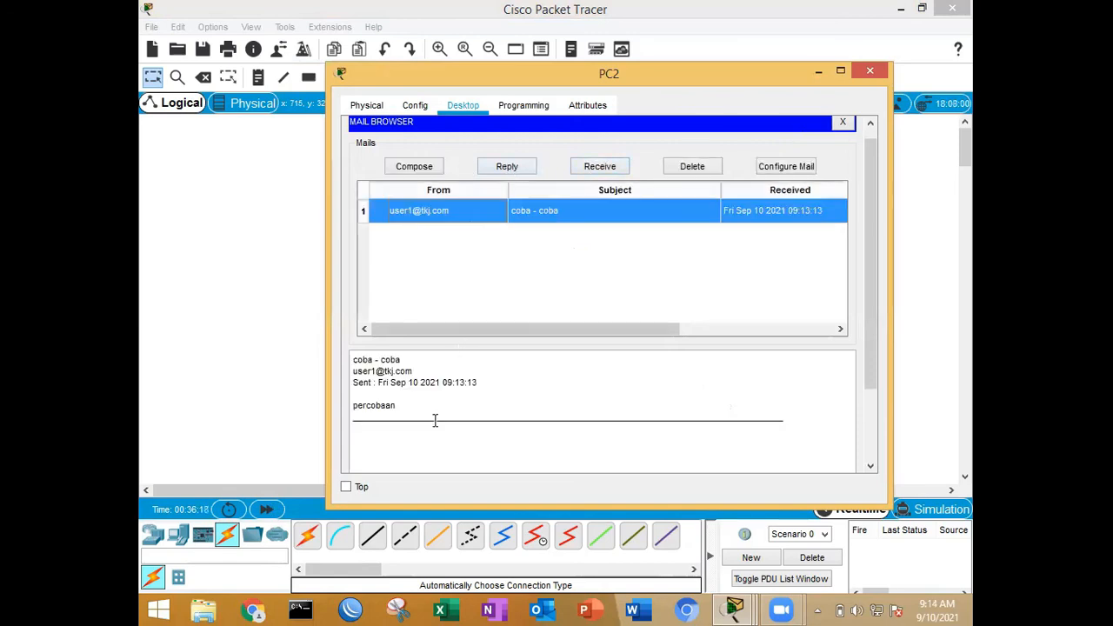
drag(403, 405, 342, 405)
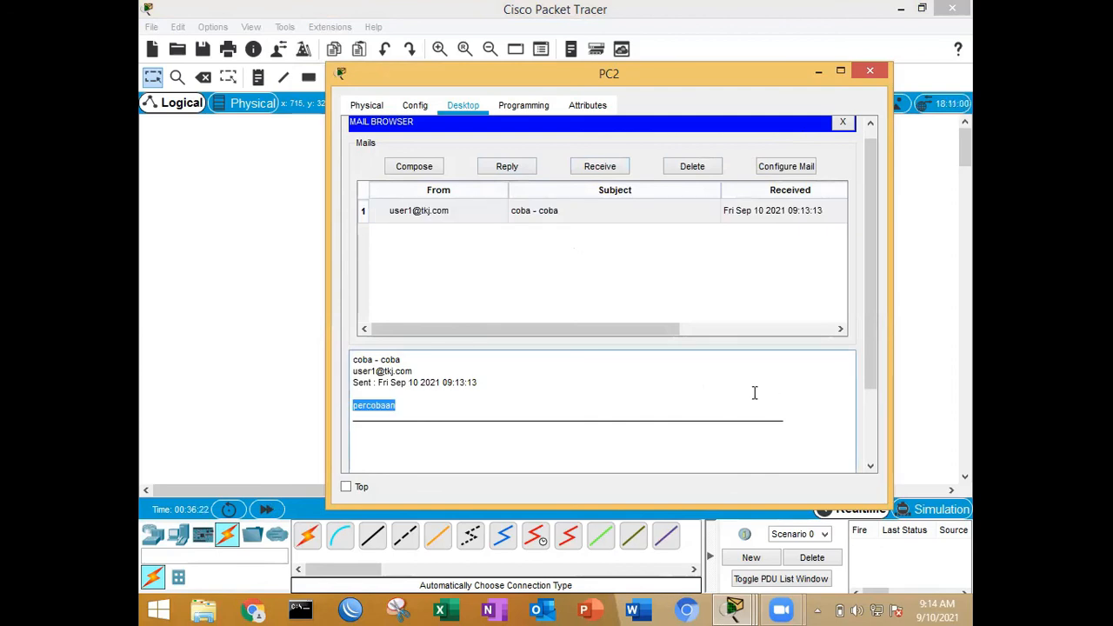
Step: Send an email from PC2 to user1's address with the subject "balikan" and the message "kebalikan", then minimize the PC2 window
click(400, 166)
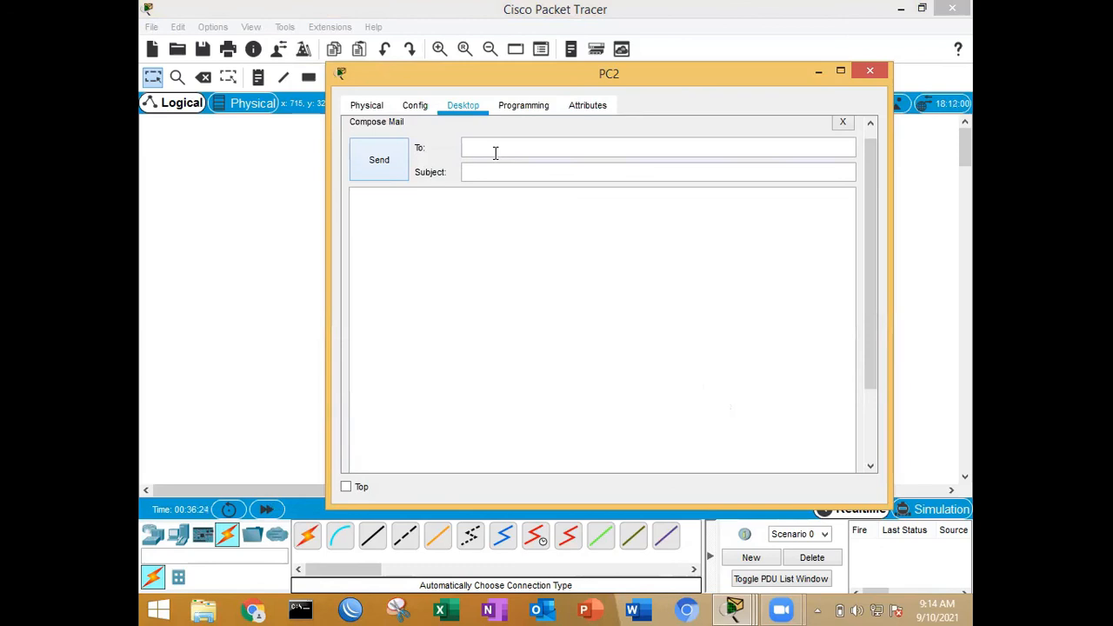
text(user1@tkj.com)
click(502, 172)
text(balikan)
click(504, 217)
text(kebalikan)
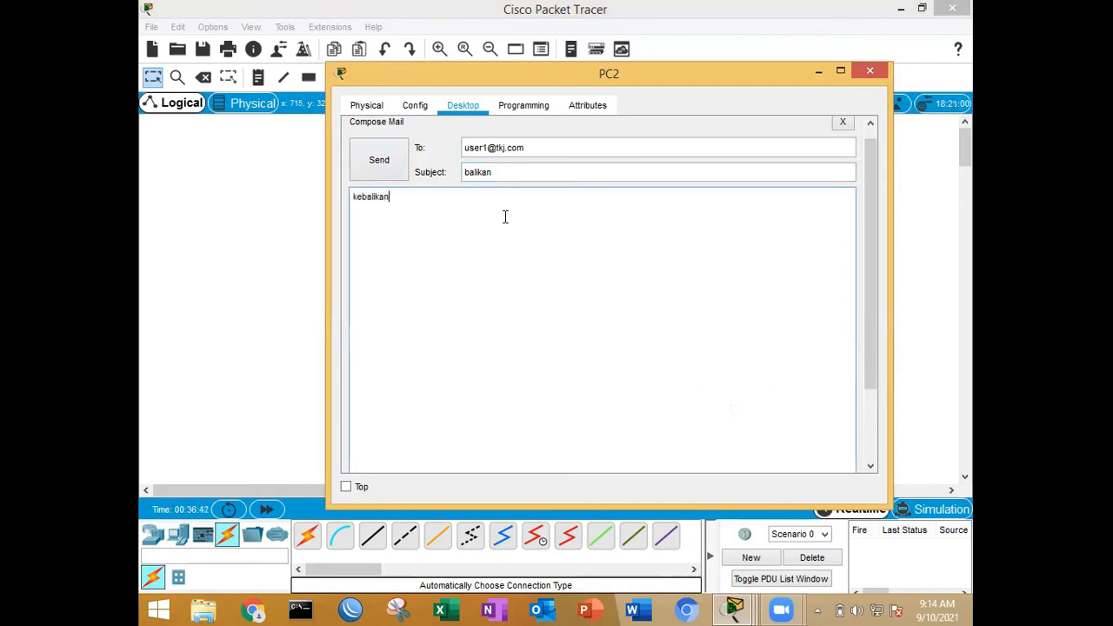
click(378, 156)
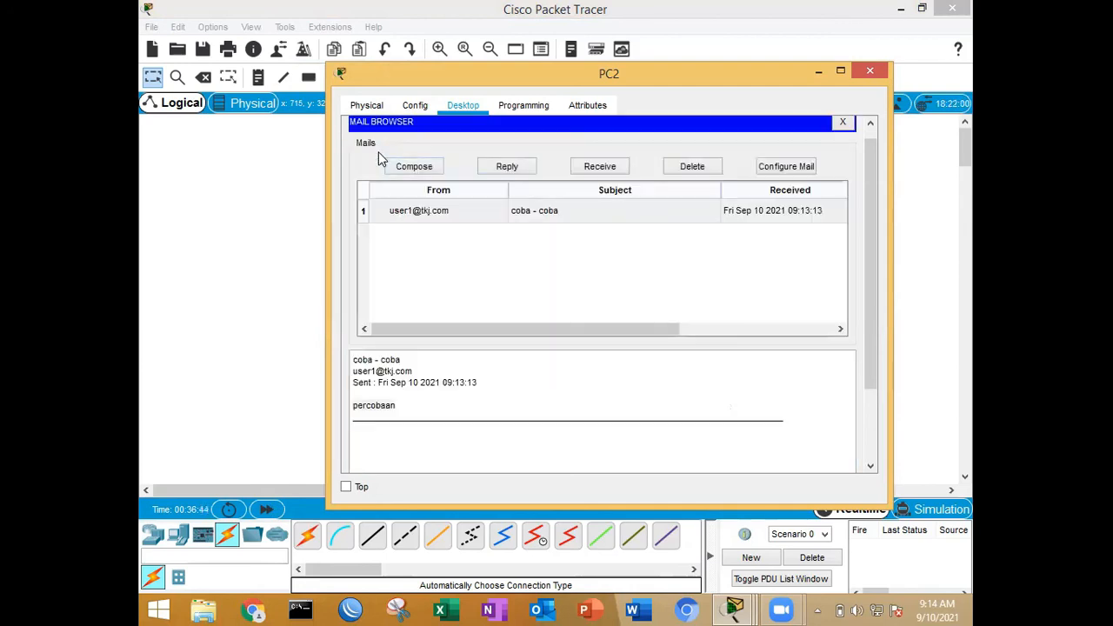
click(819, 70)
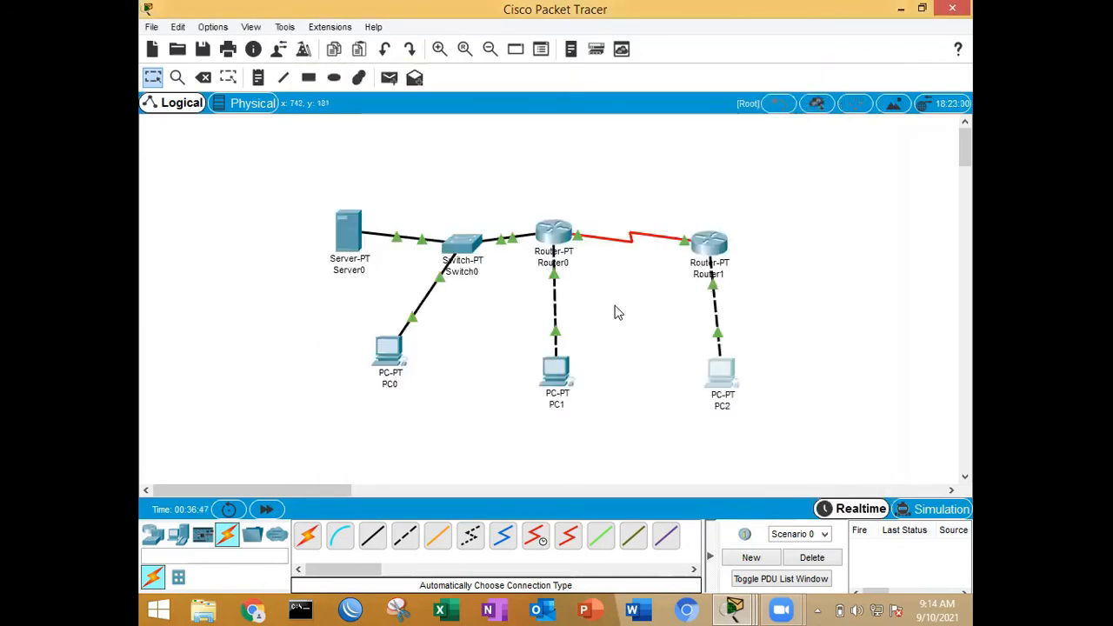
Step: Open PC1's mail application, receive the mail and read the "balikan" message
click(561, 372)
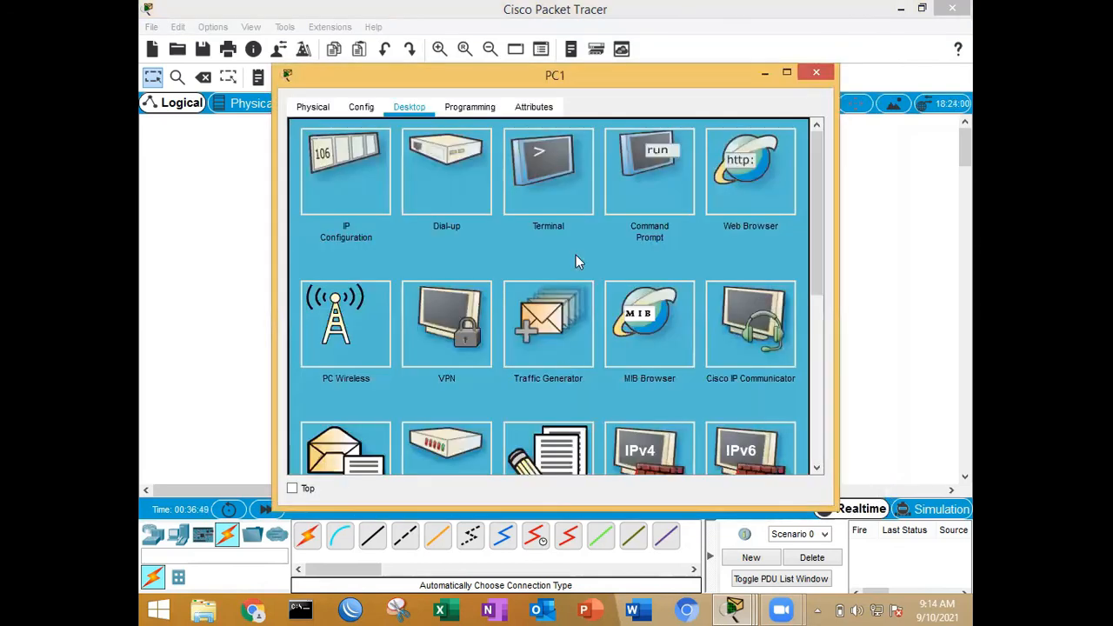
click(350, 452)
scroll(585, 259, up, 3)
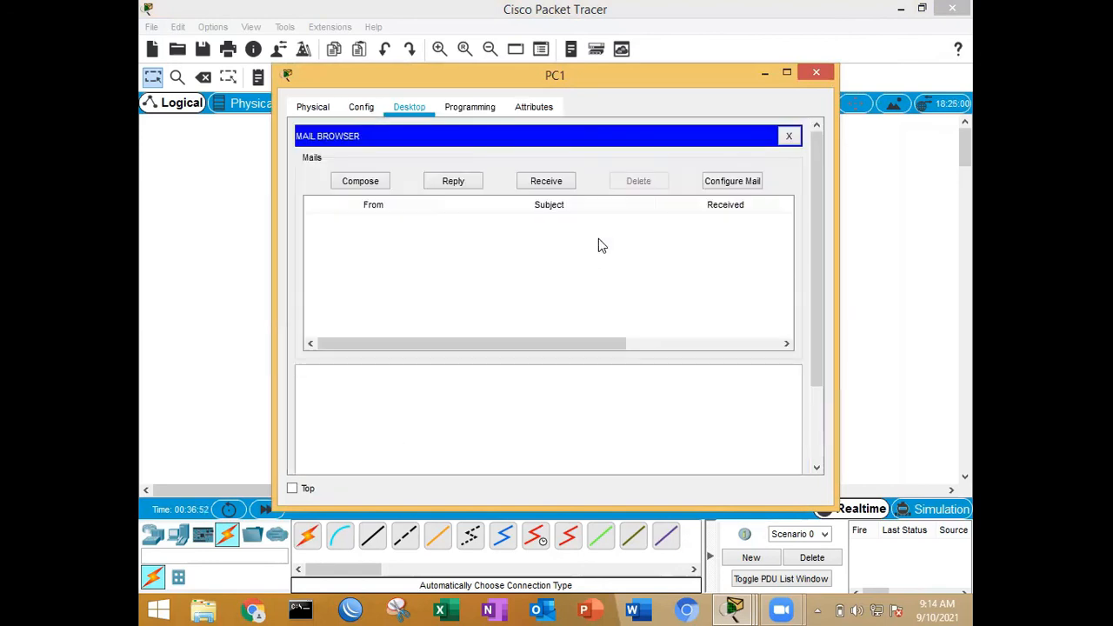
click(537, 183)
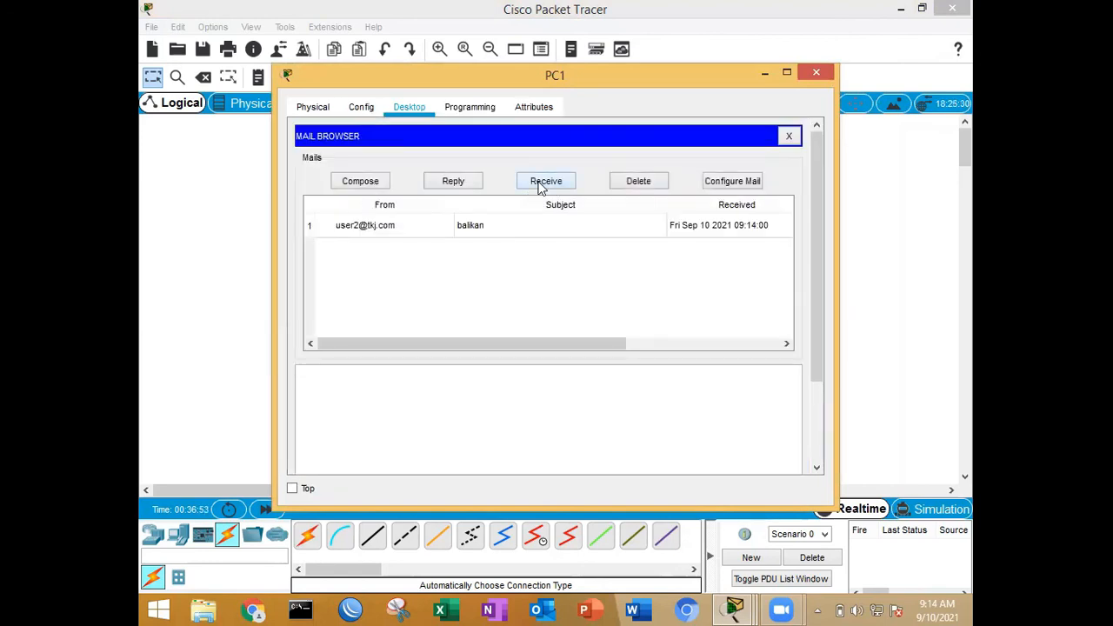
click(417, 228)
click(364, 423)
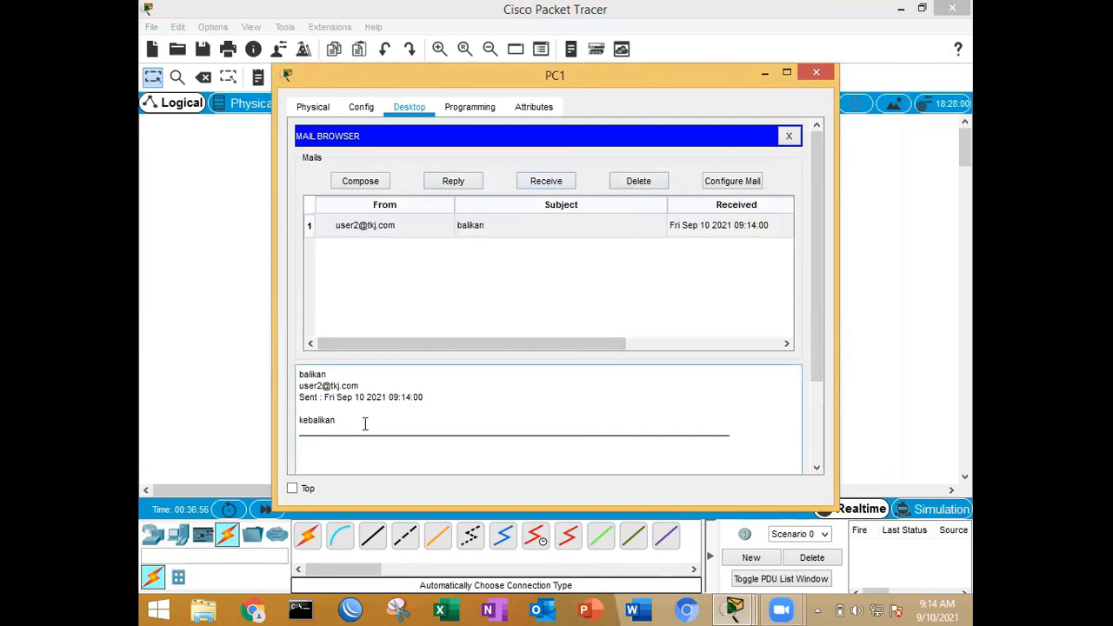
click(645, 37)
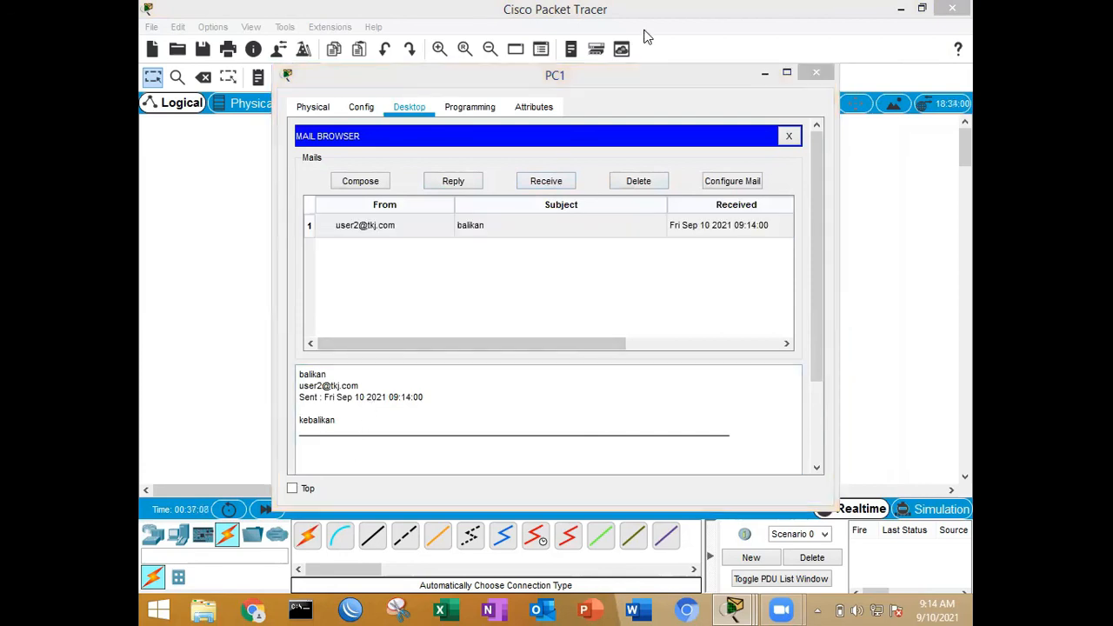